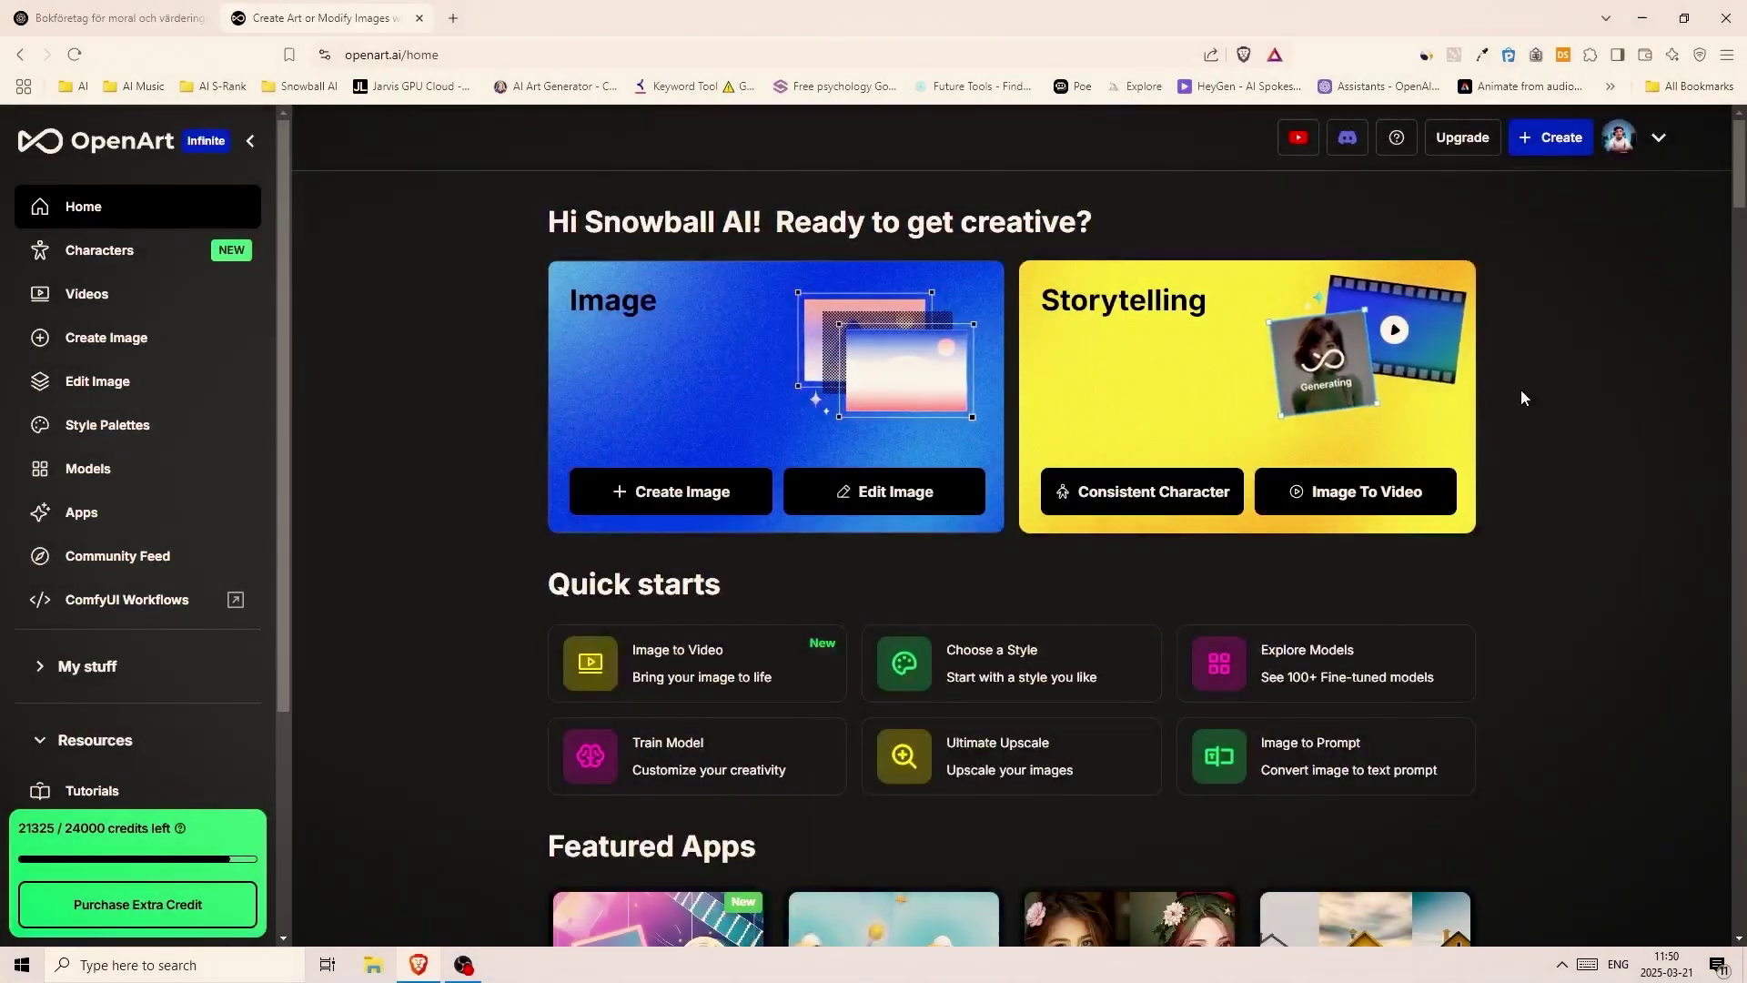
- Scroll the OpenArt home page down and back up to find the Characters entry
scroll(1502, 428, down, 1)
scroll(1485, 440, up, 1)
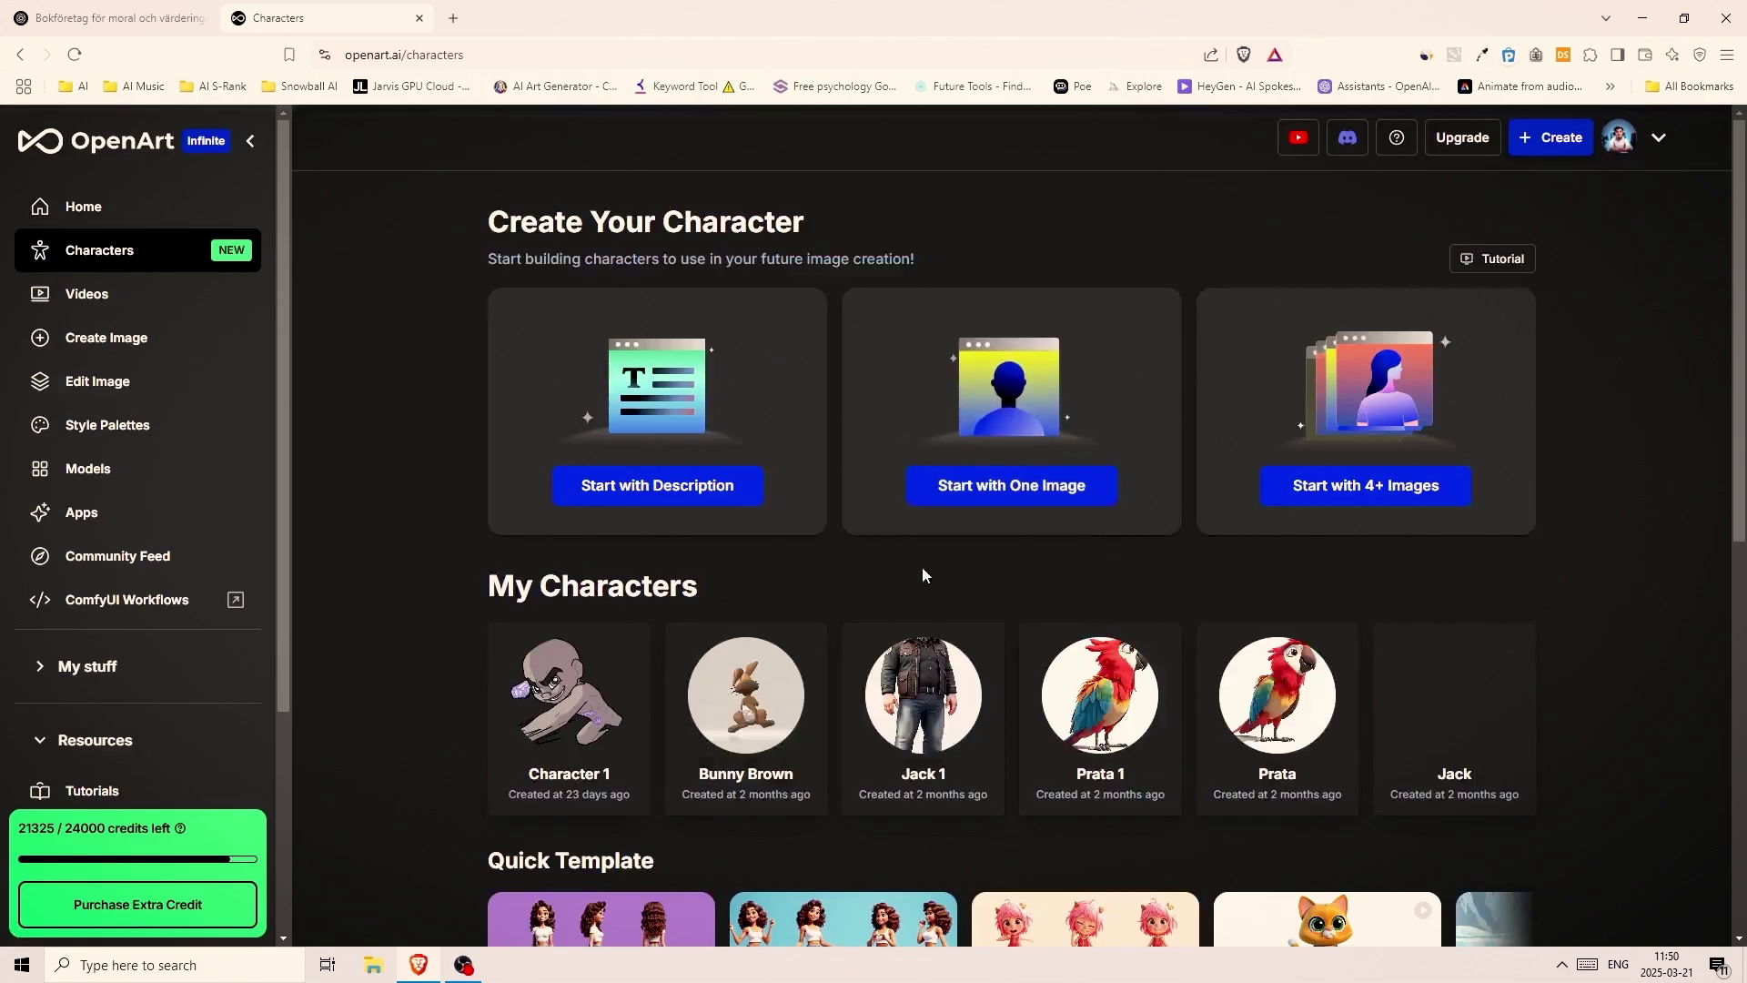
middle_click(1014, 571)
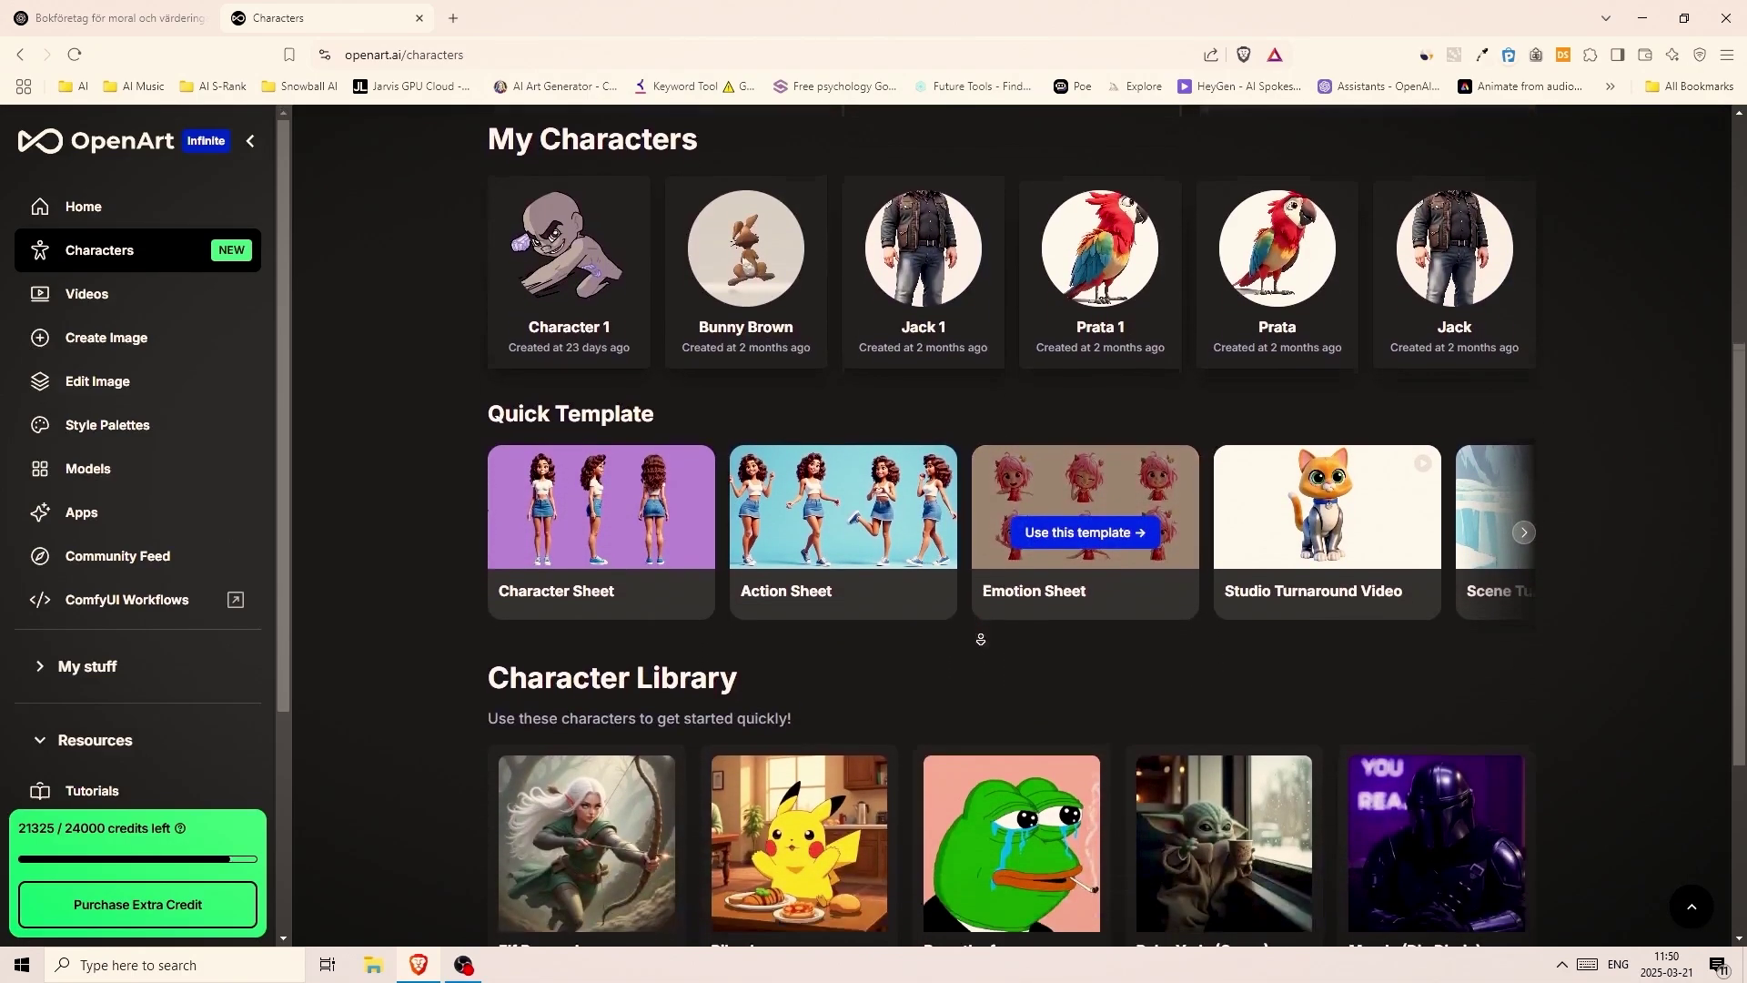
middle_click(1018, 658)
middle_click(1052, 681)
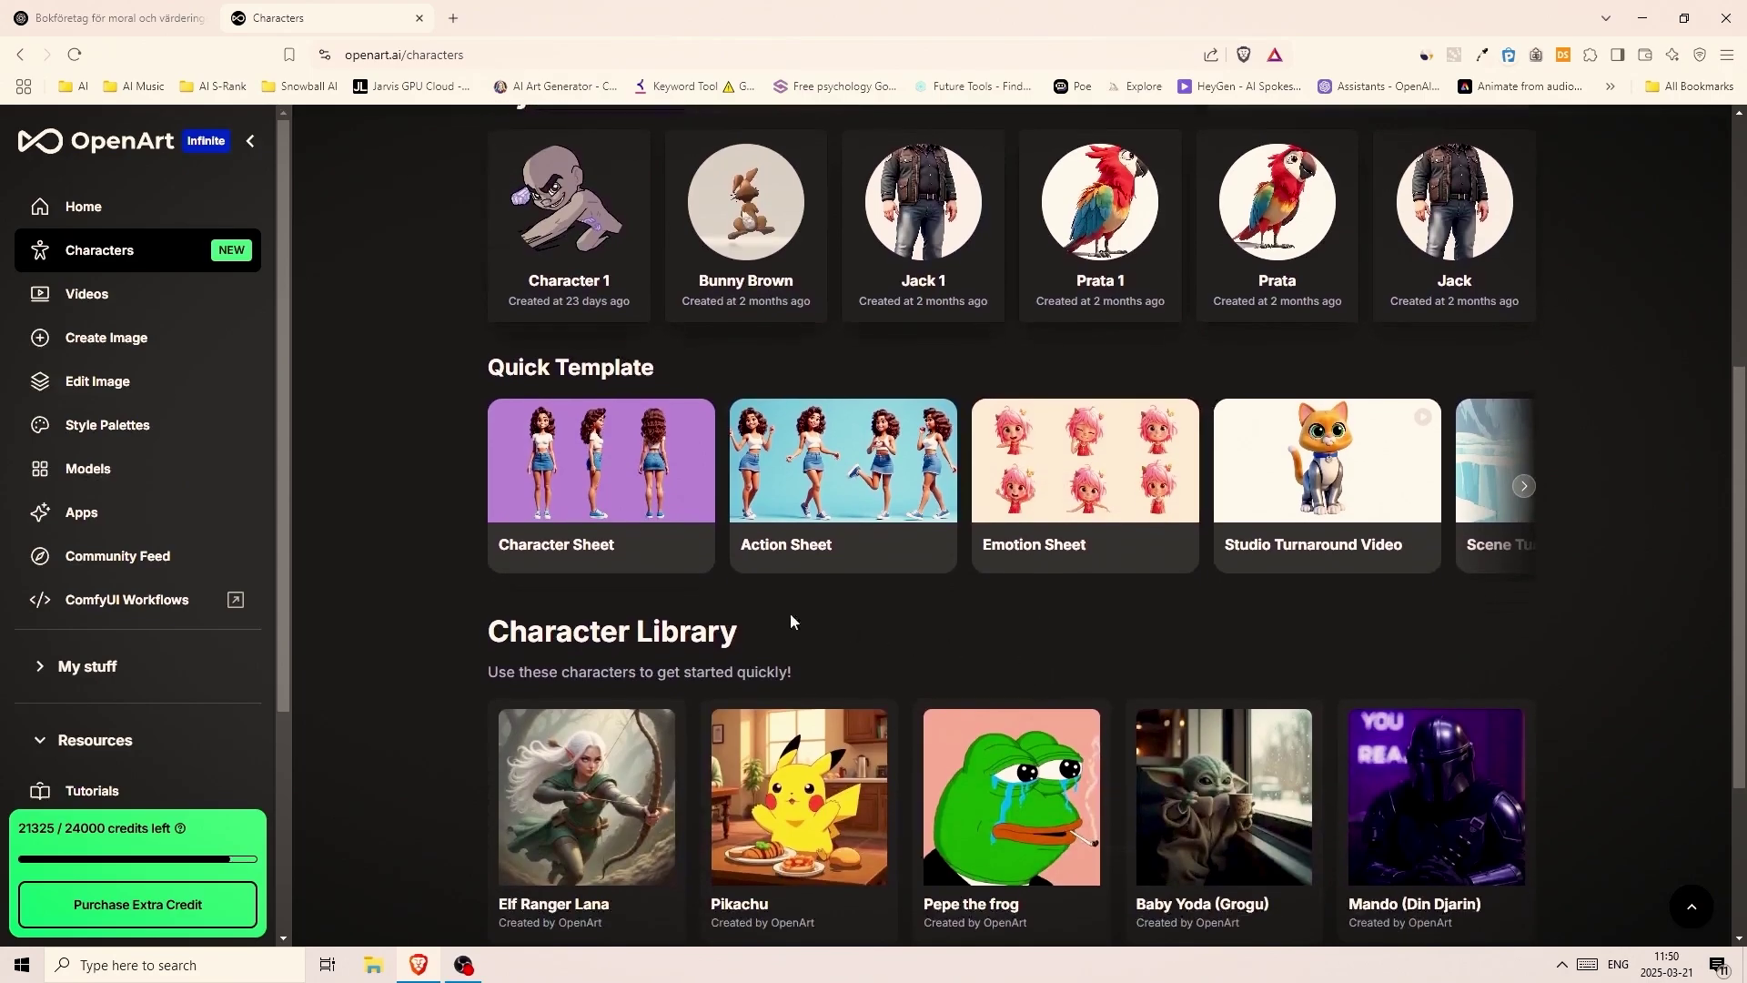
mouse_move(536, 481)
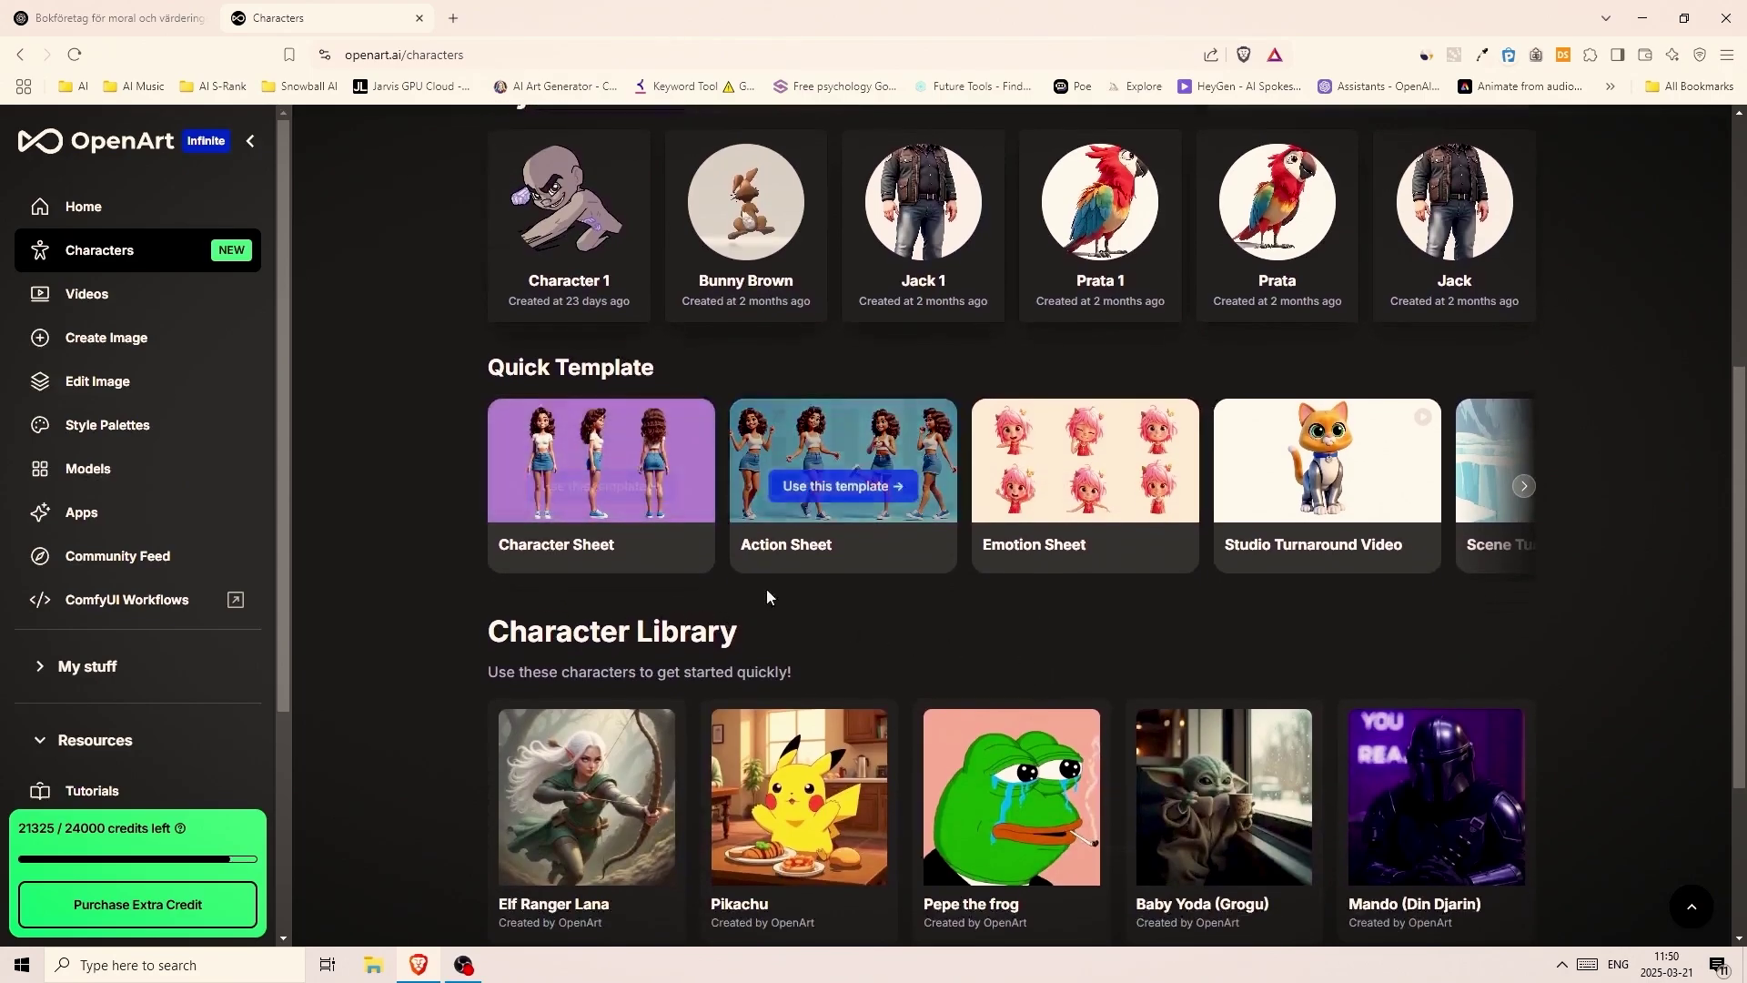
mouse_move(612, 525)
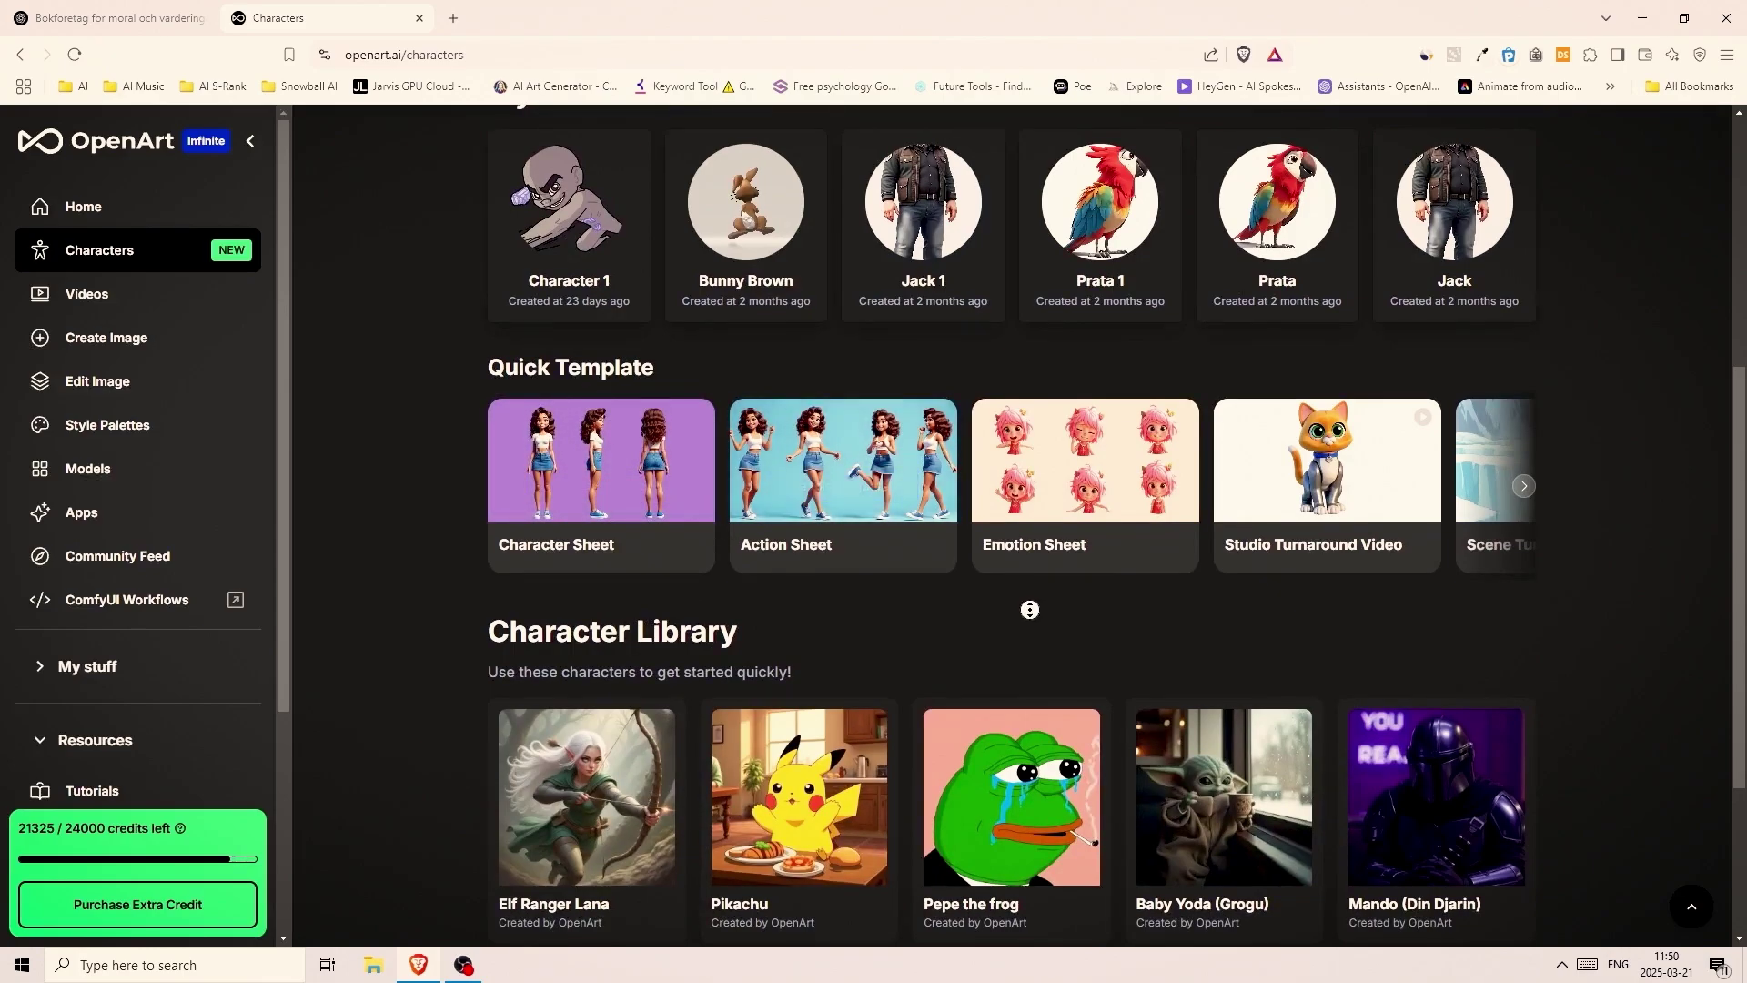
scroll(1029, 608, down, 1)
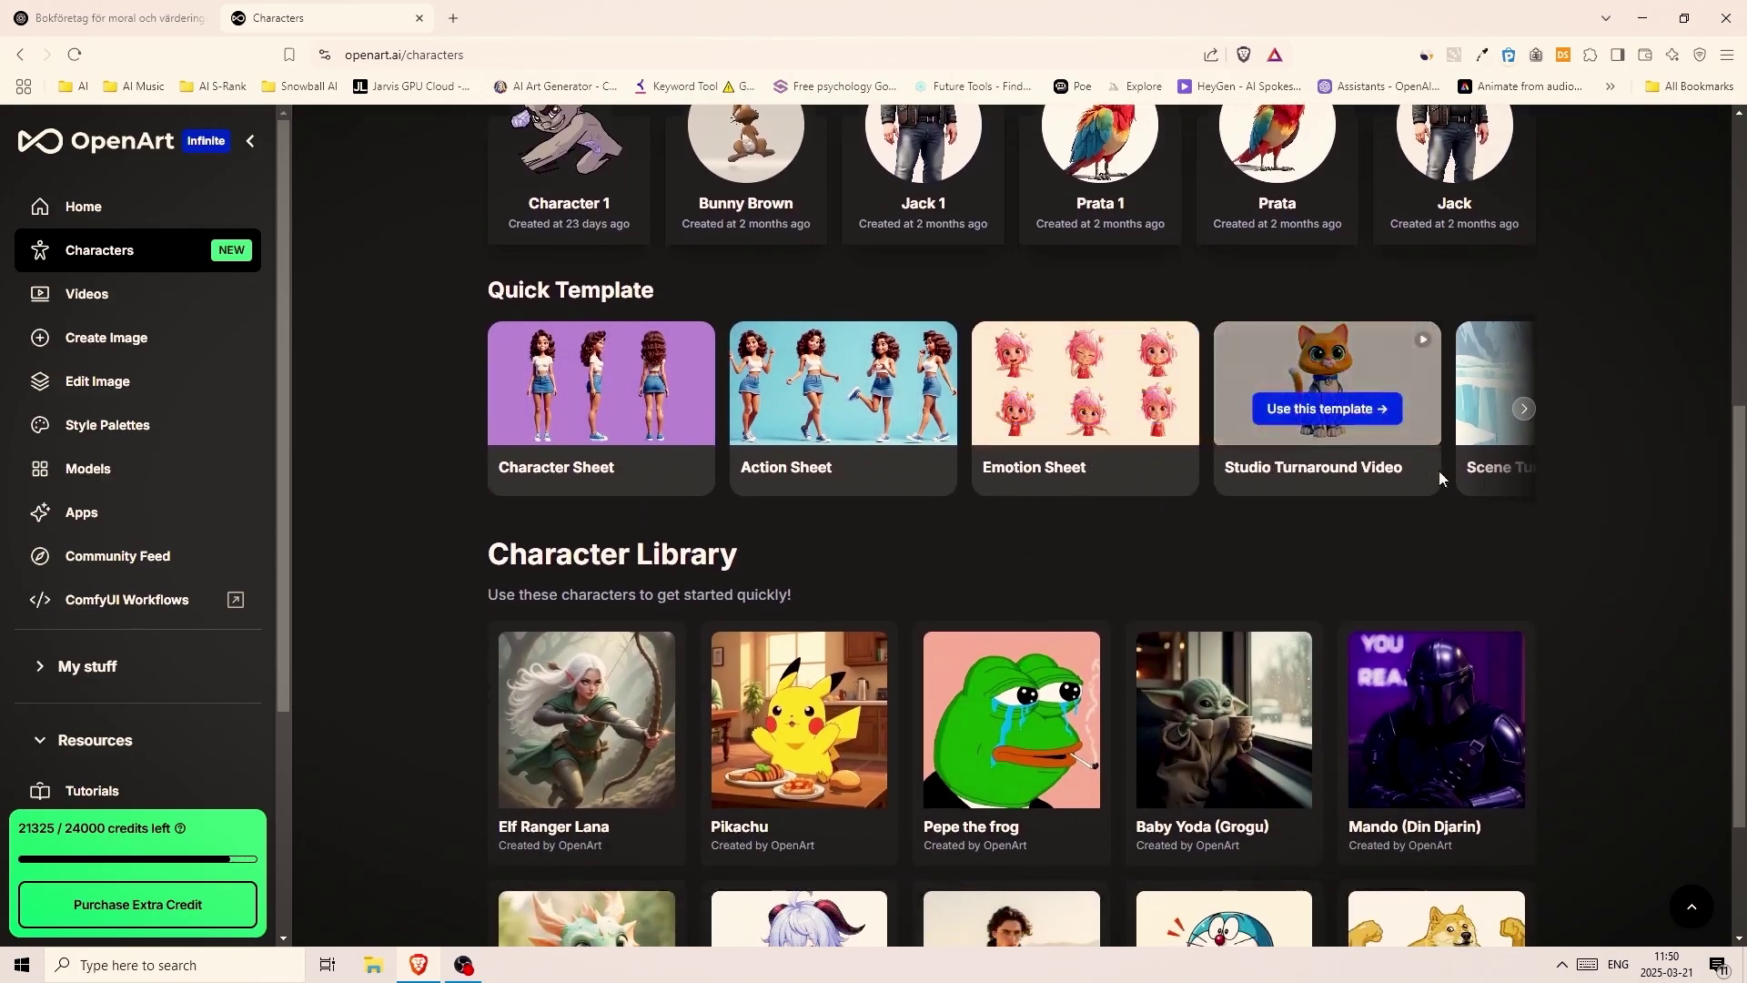
click(1525, 412)
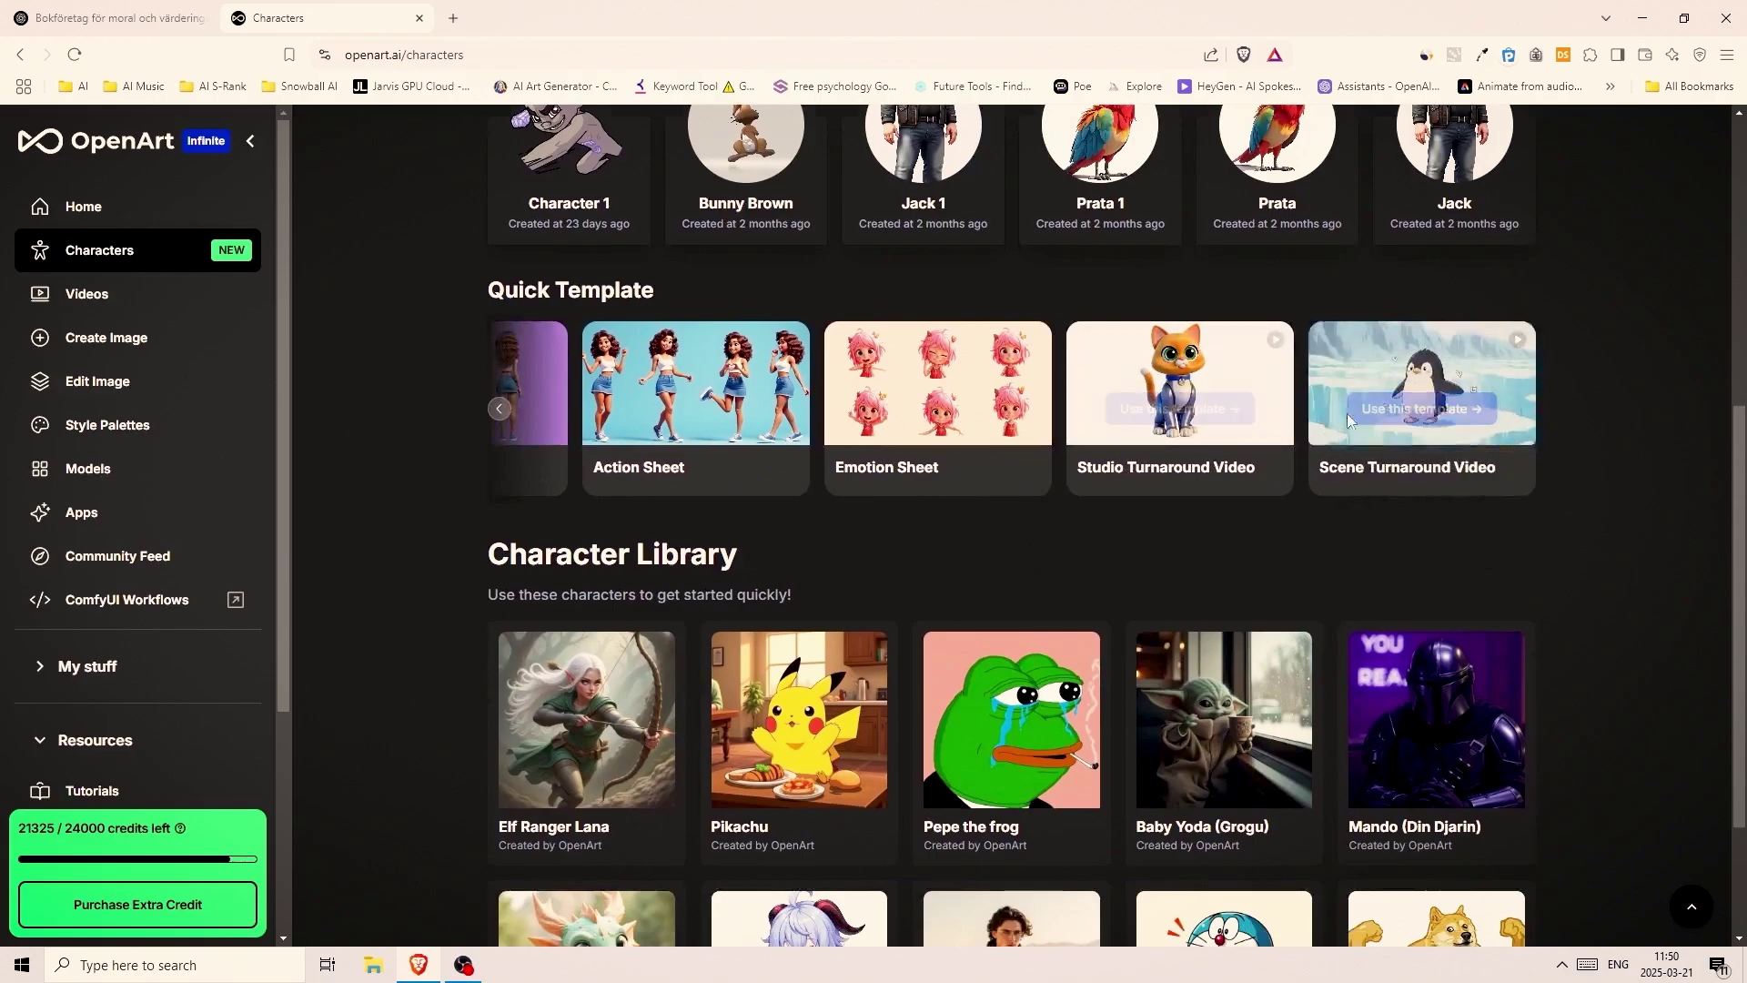
scroll(1072, 587, down, 2)
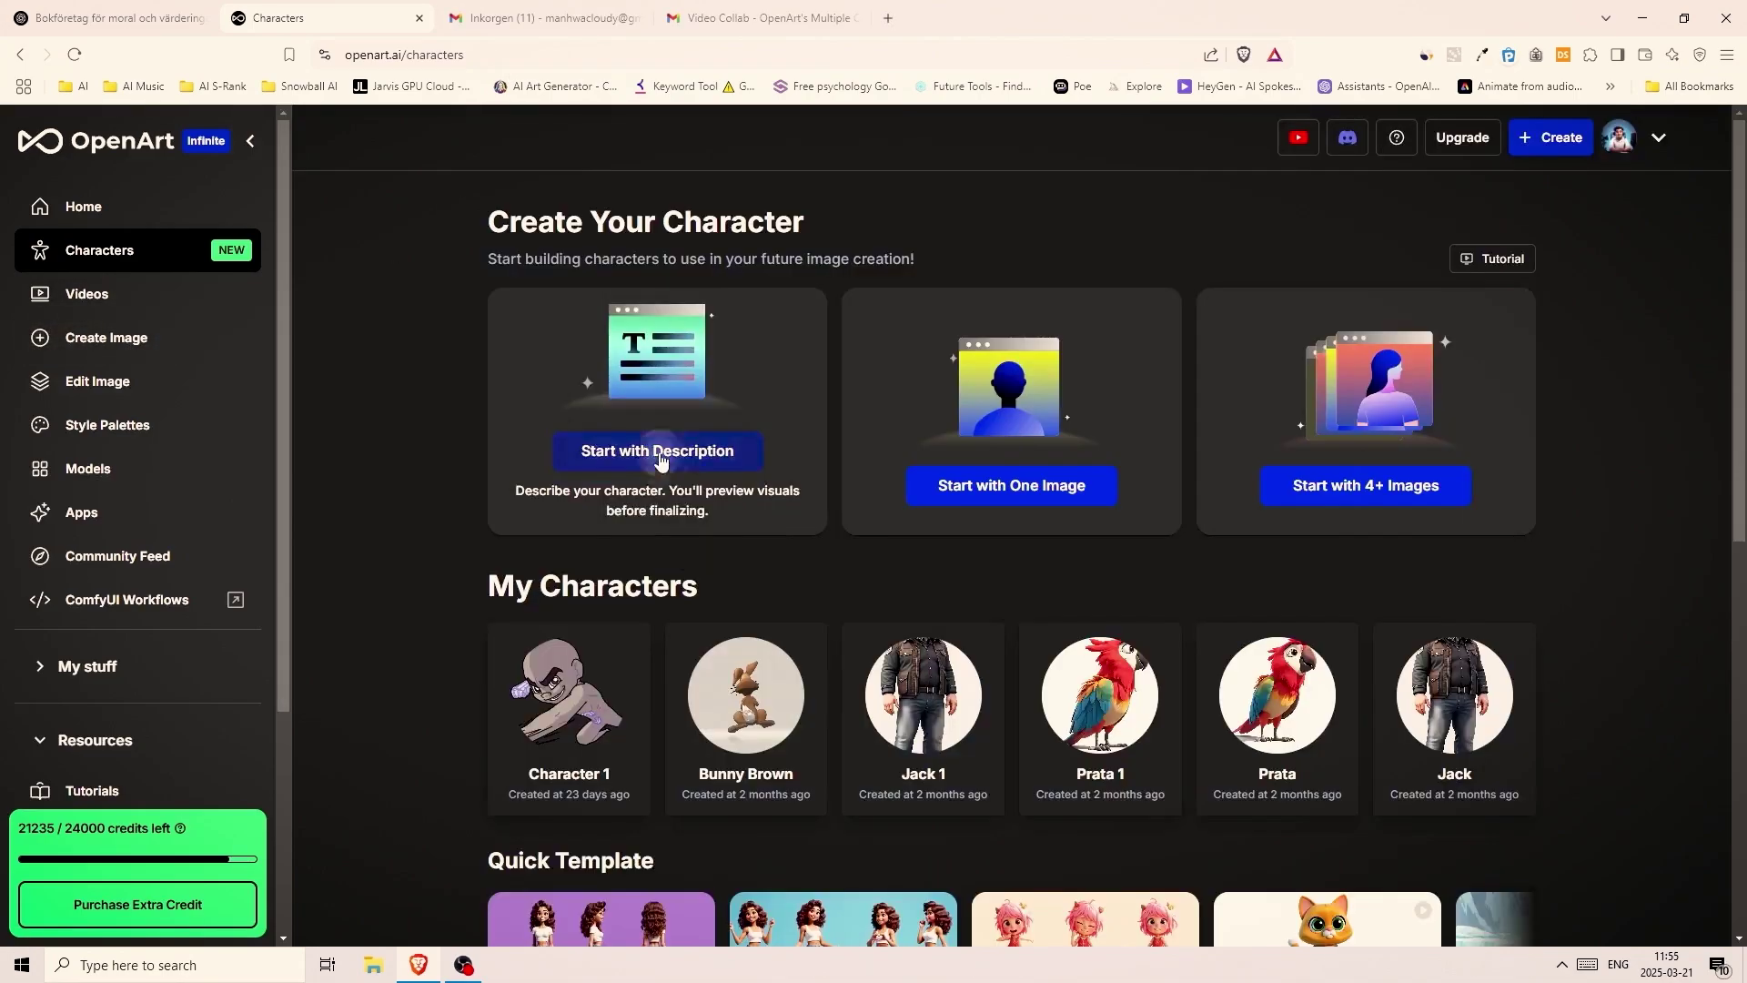
- Start a description-based character named Bob and choose the WaterColor style
click(661, 462)
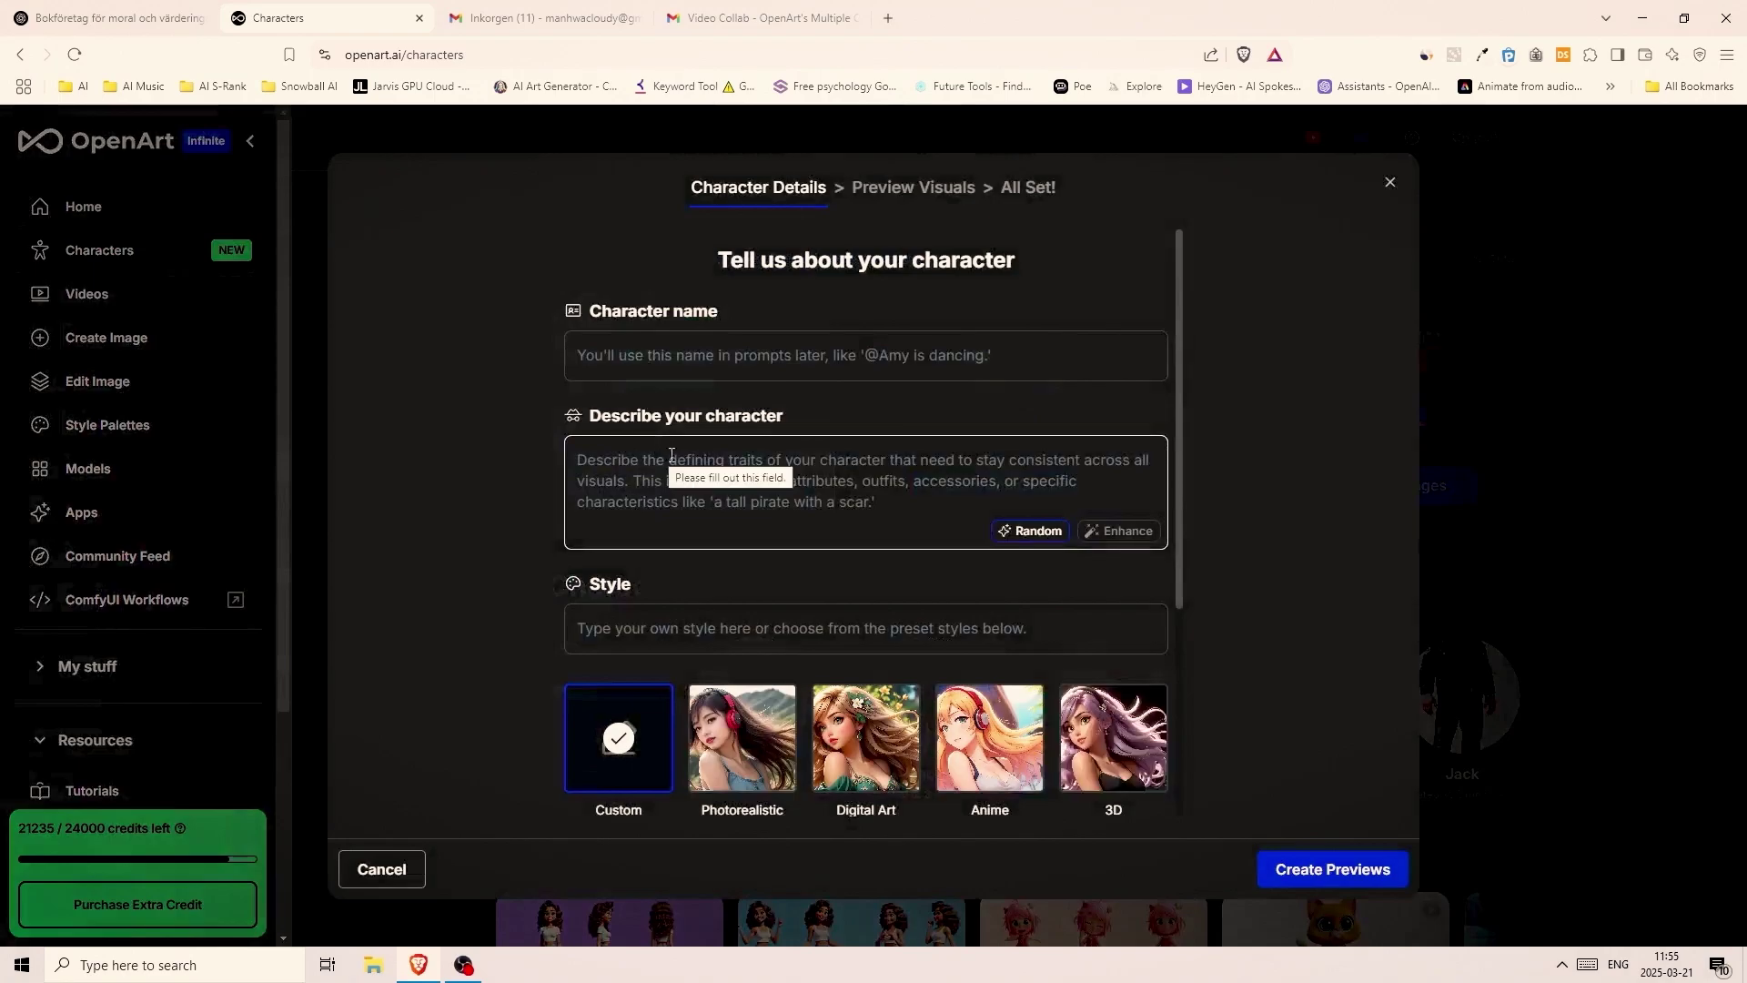
click(797, 451)
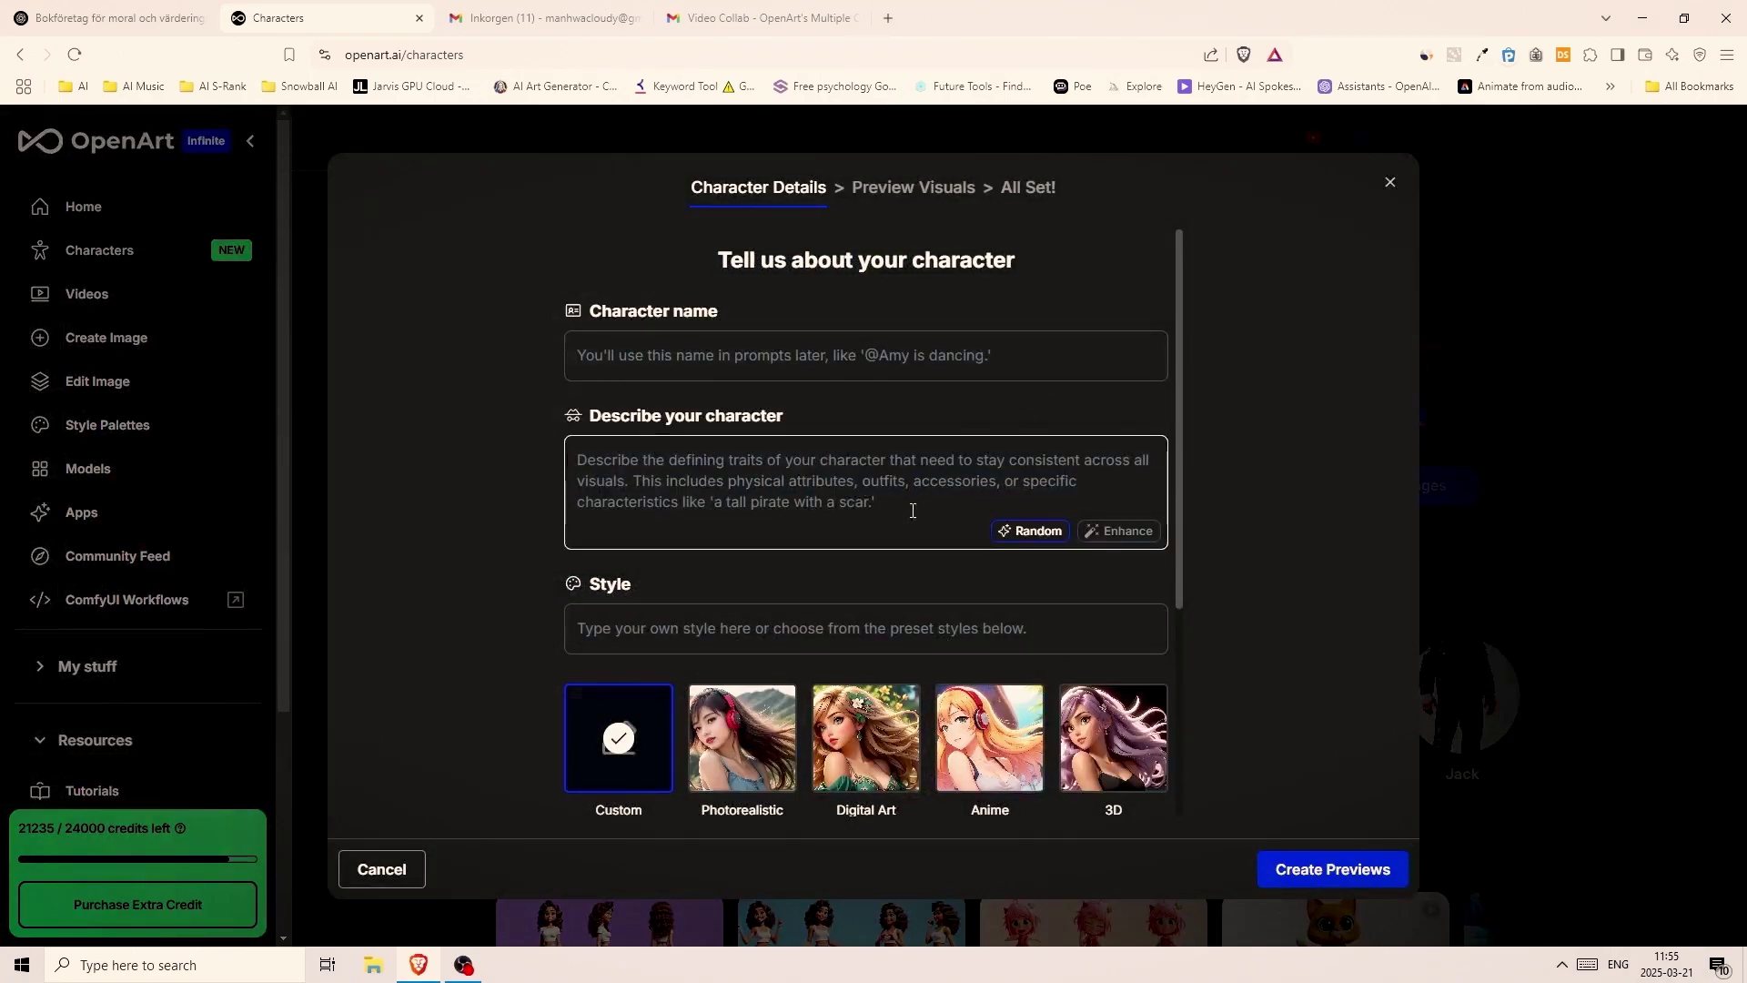
scroll(910, 510, down, 2)
scroll(924, 525, down, 1)
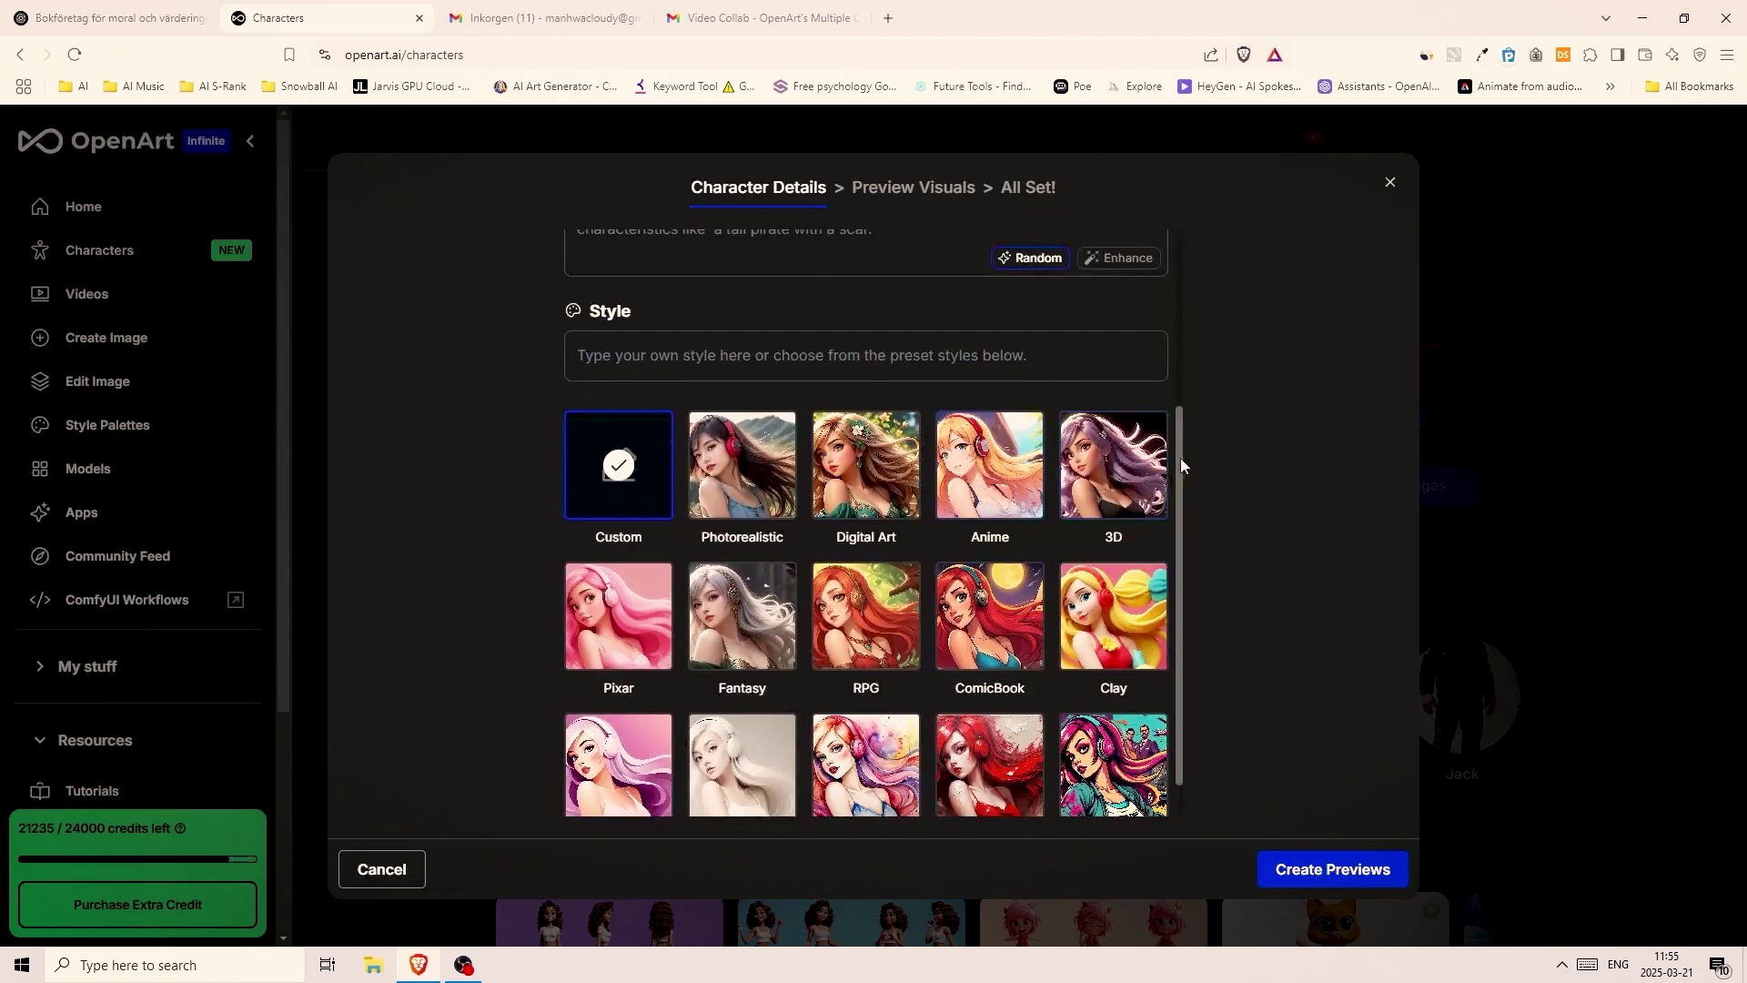
drag(1181, 457, 1180, 506)
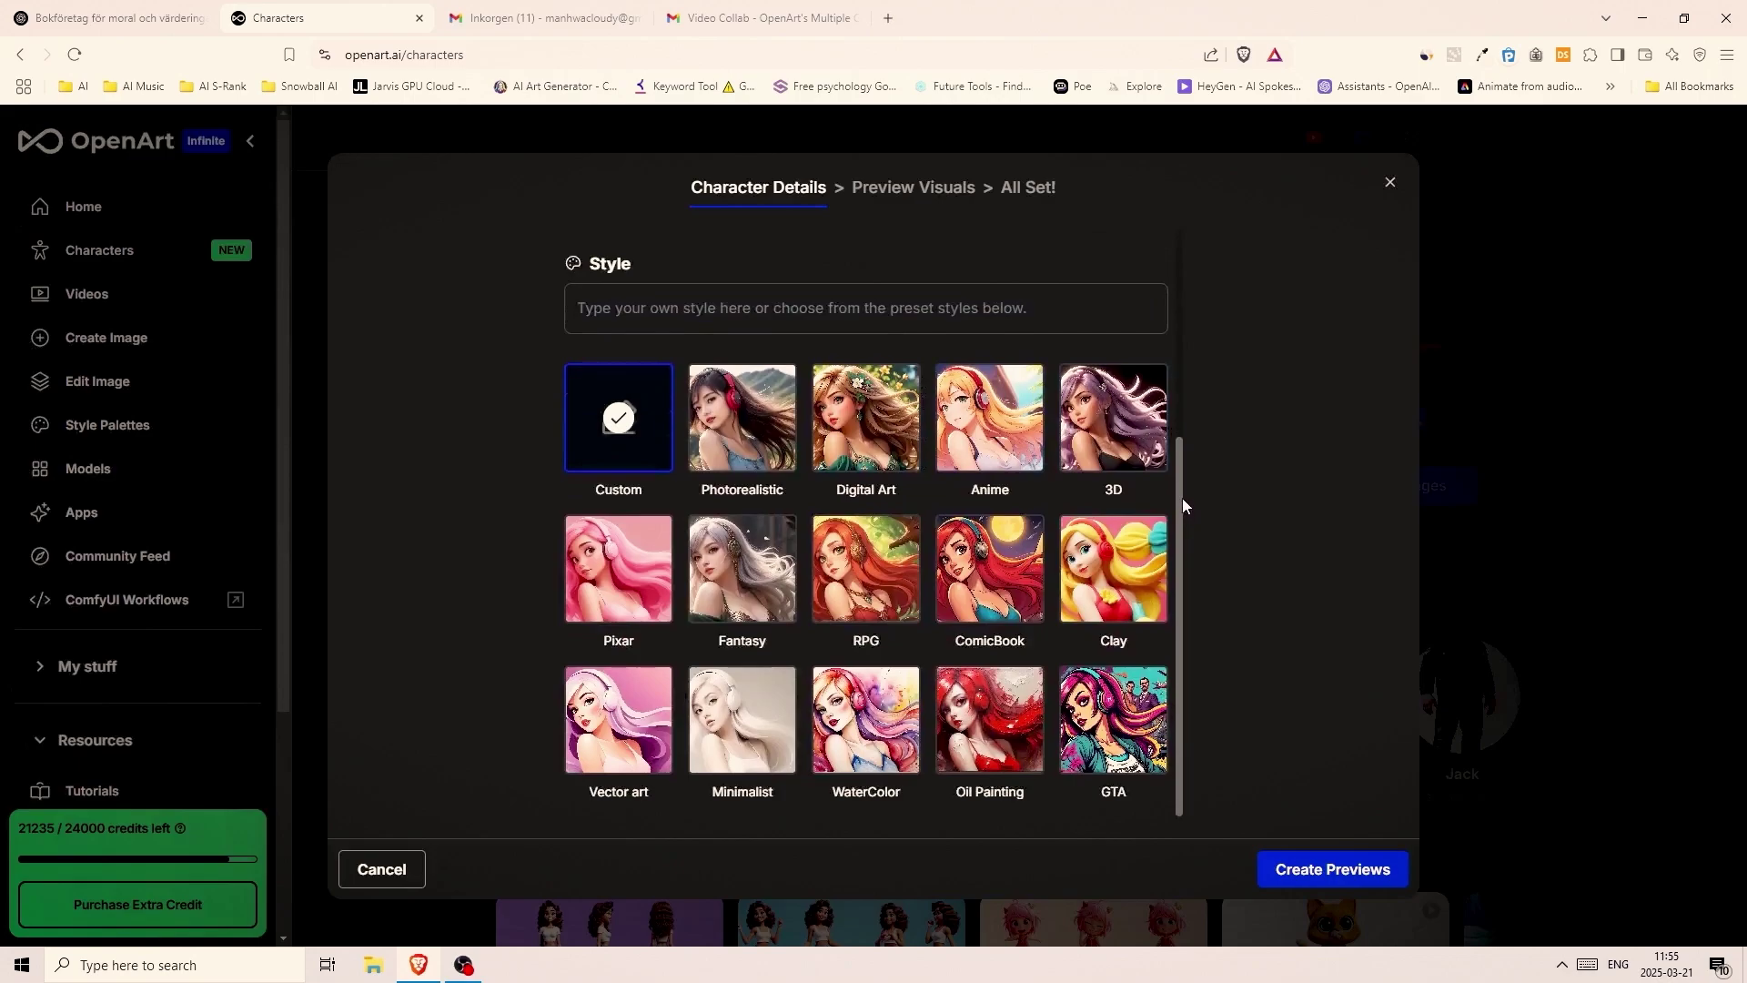
drag(1181, 487, 1176, 479)
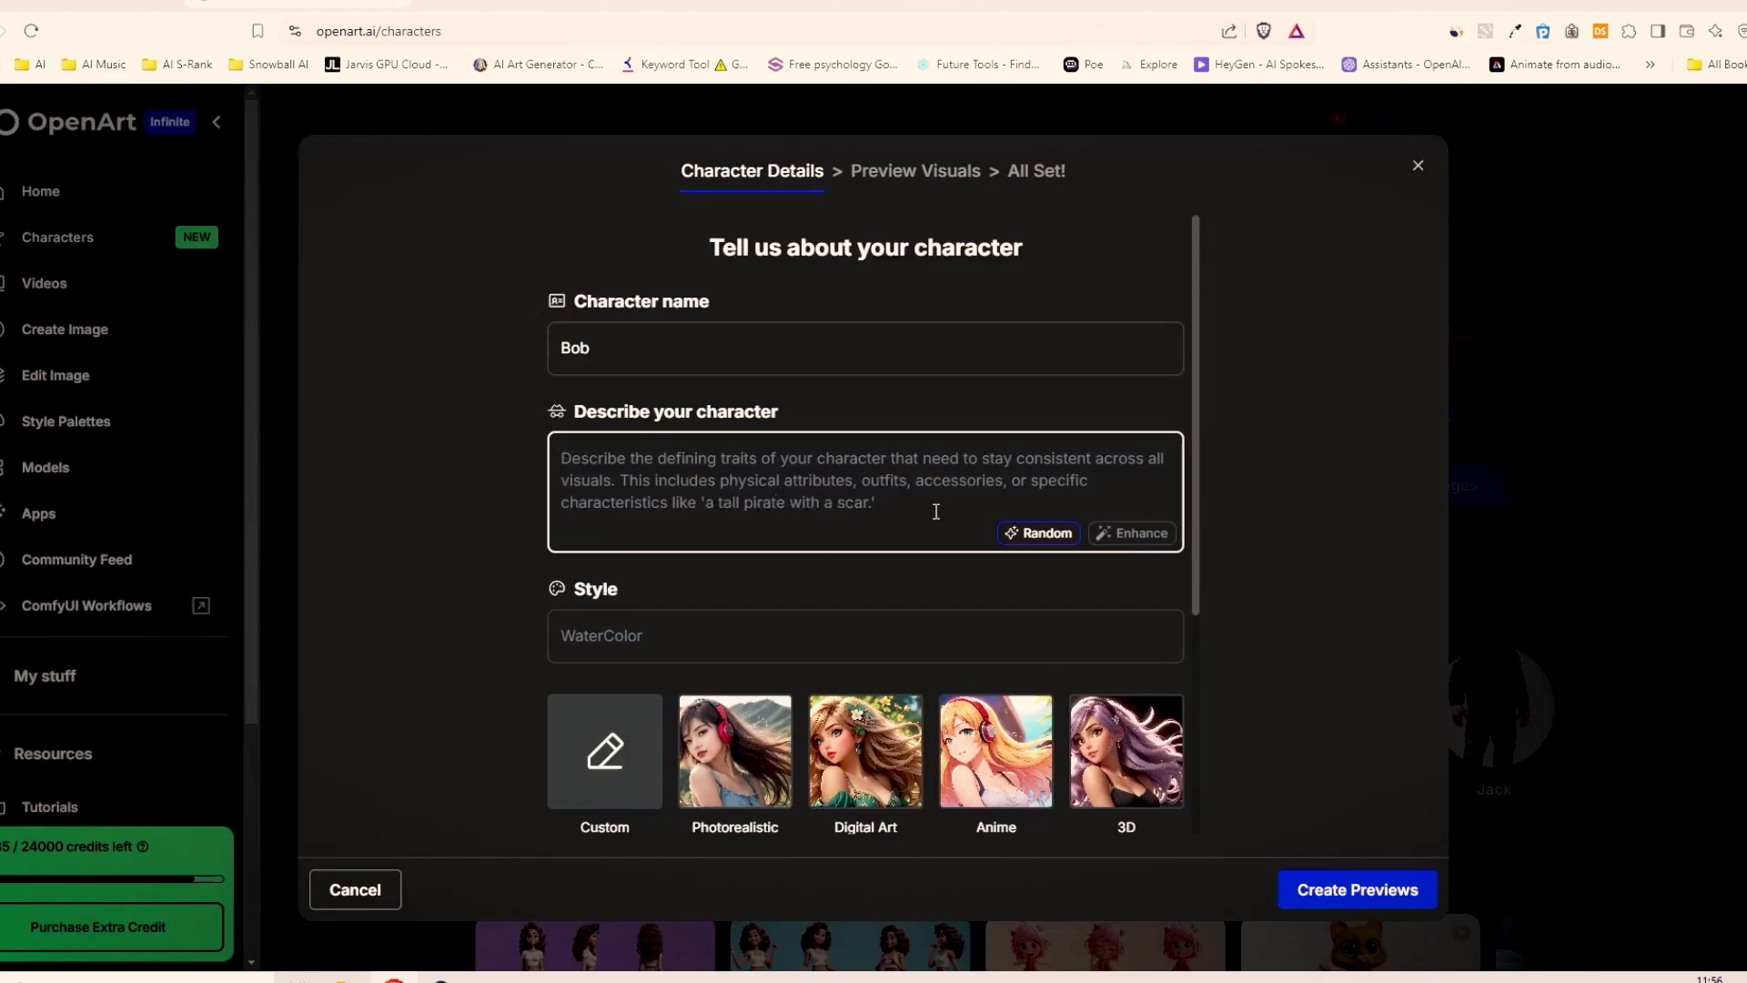
- Describe Bob as a 10 year old boy in red cap, blue shirt, blue pants and white sneakers
click(849, 491)
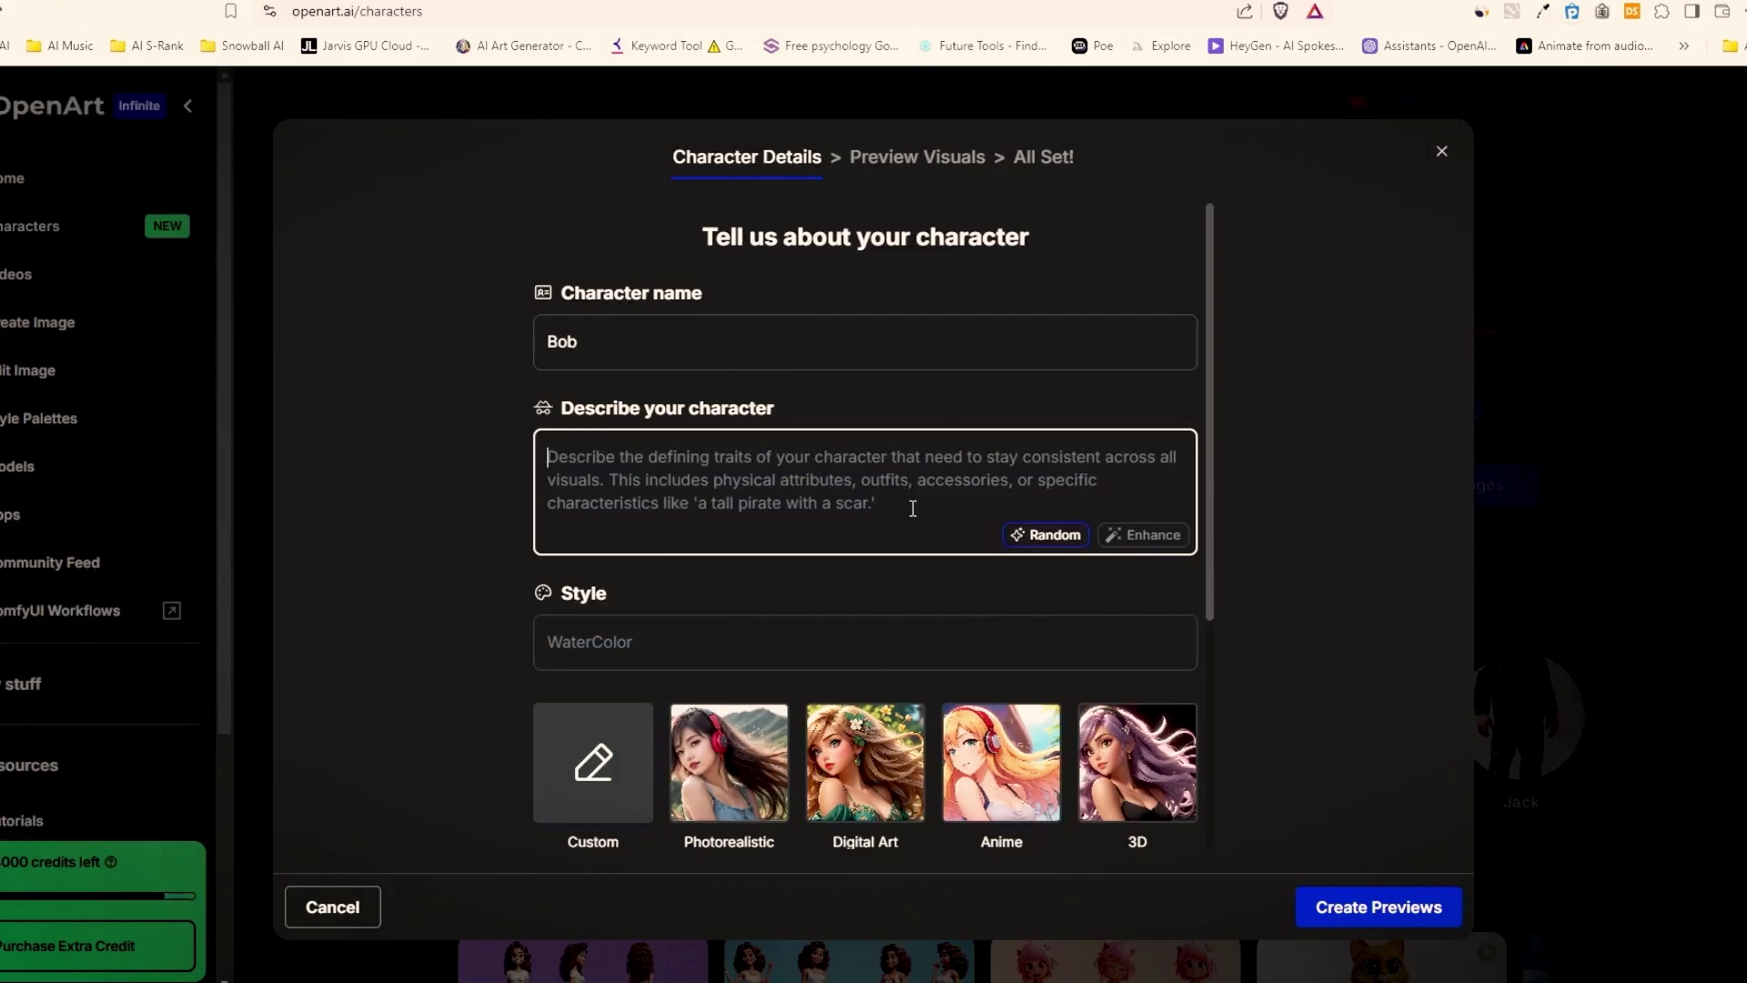
text(A 10 year old boy wear)
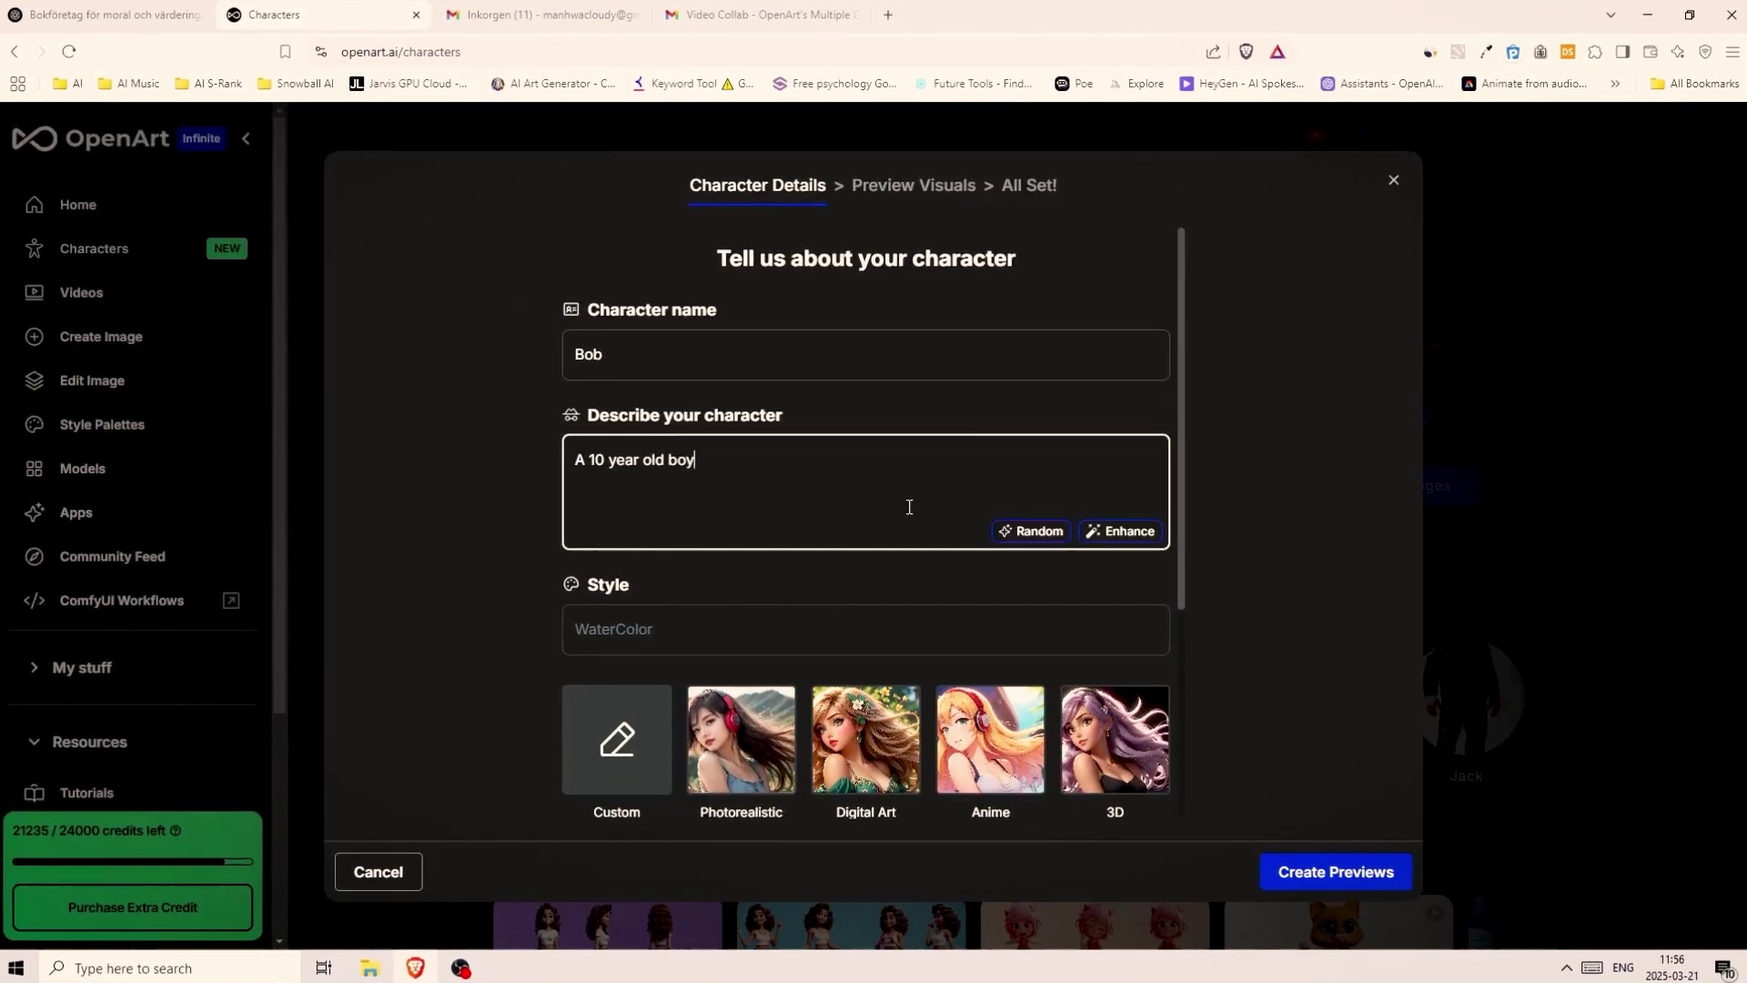
text(ing red cap and blue )
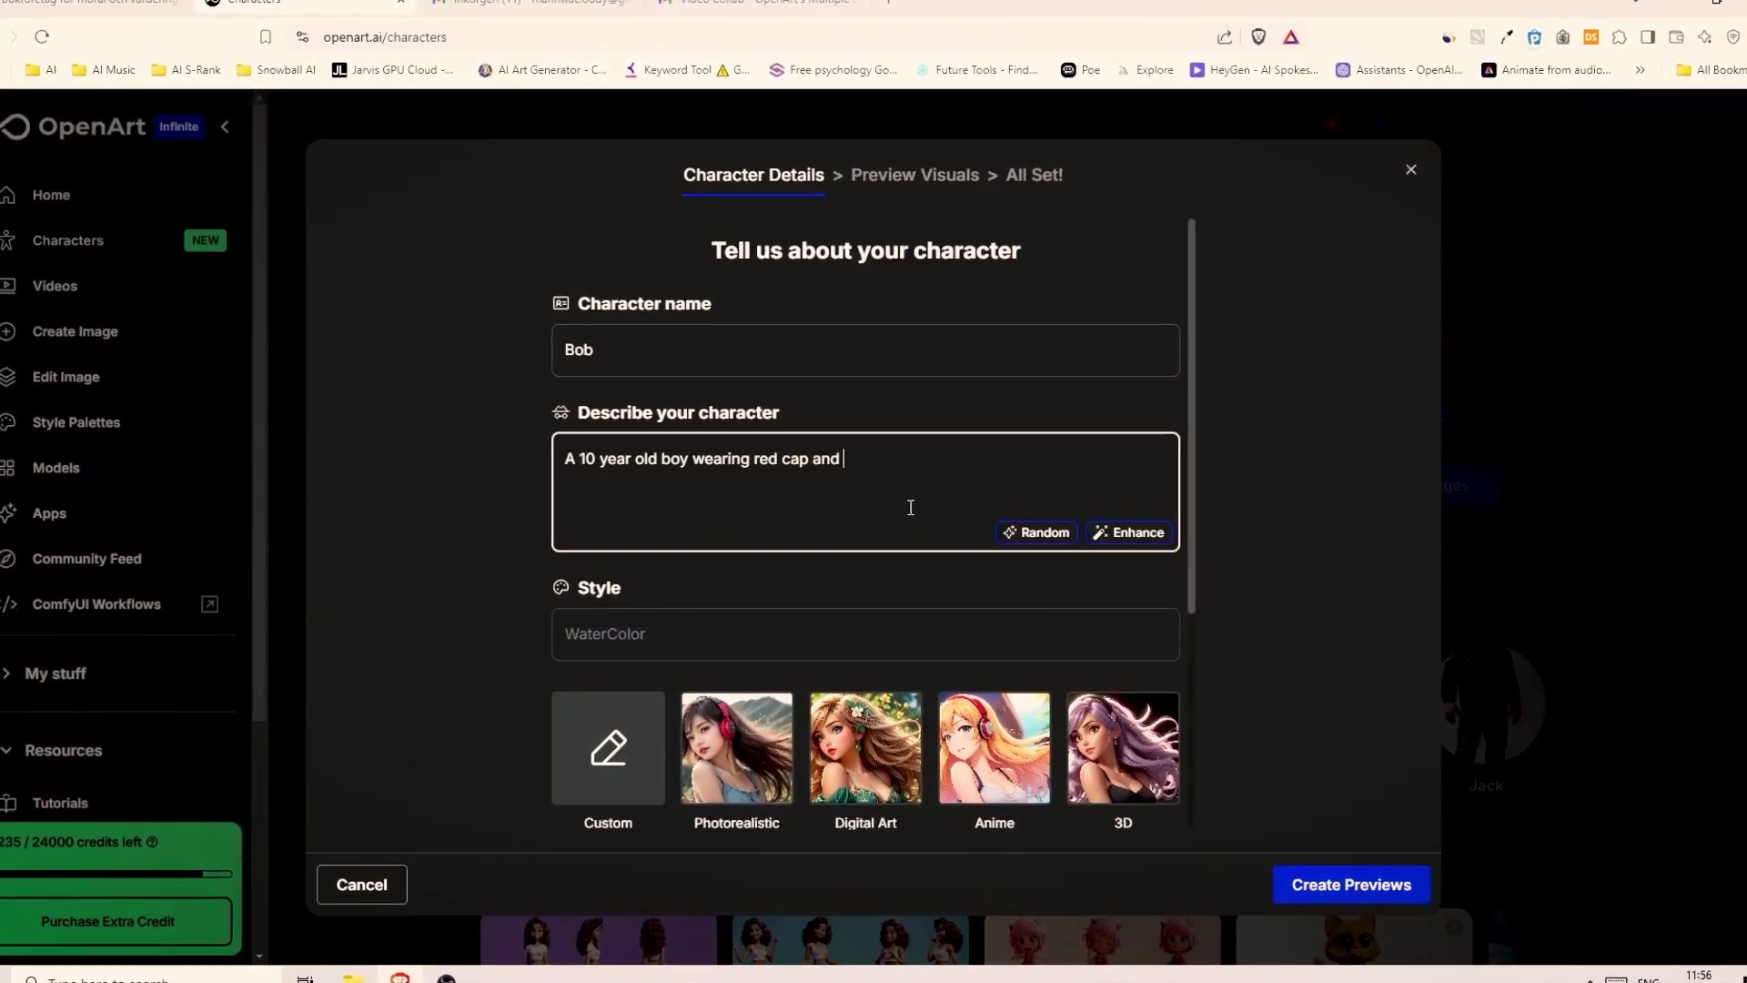
text(shirt, blue pants )
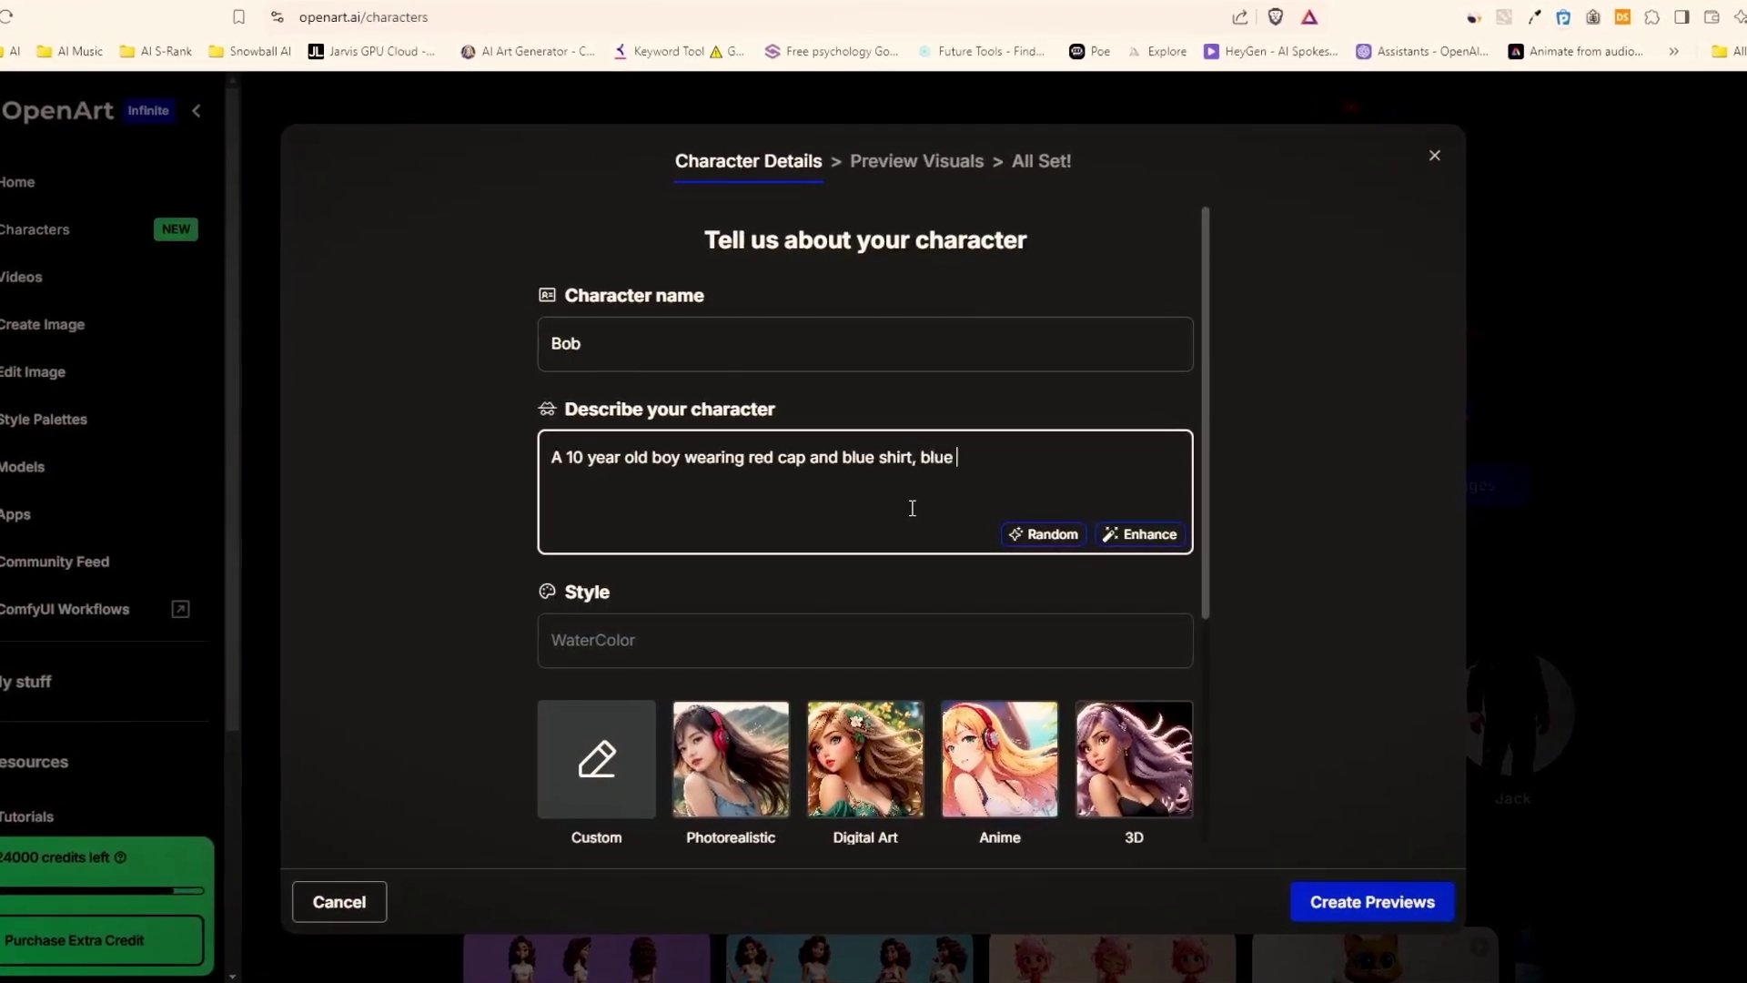
text(and white sneakers.)
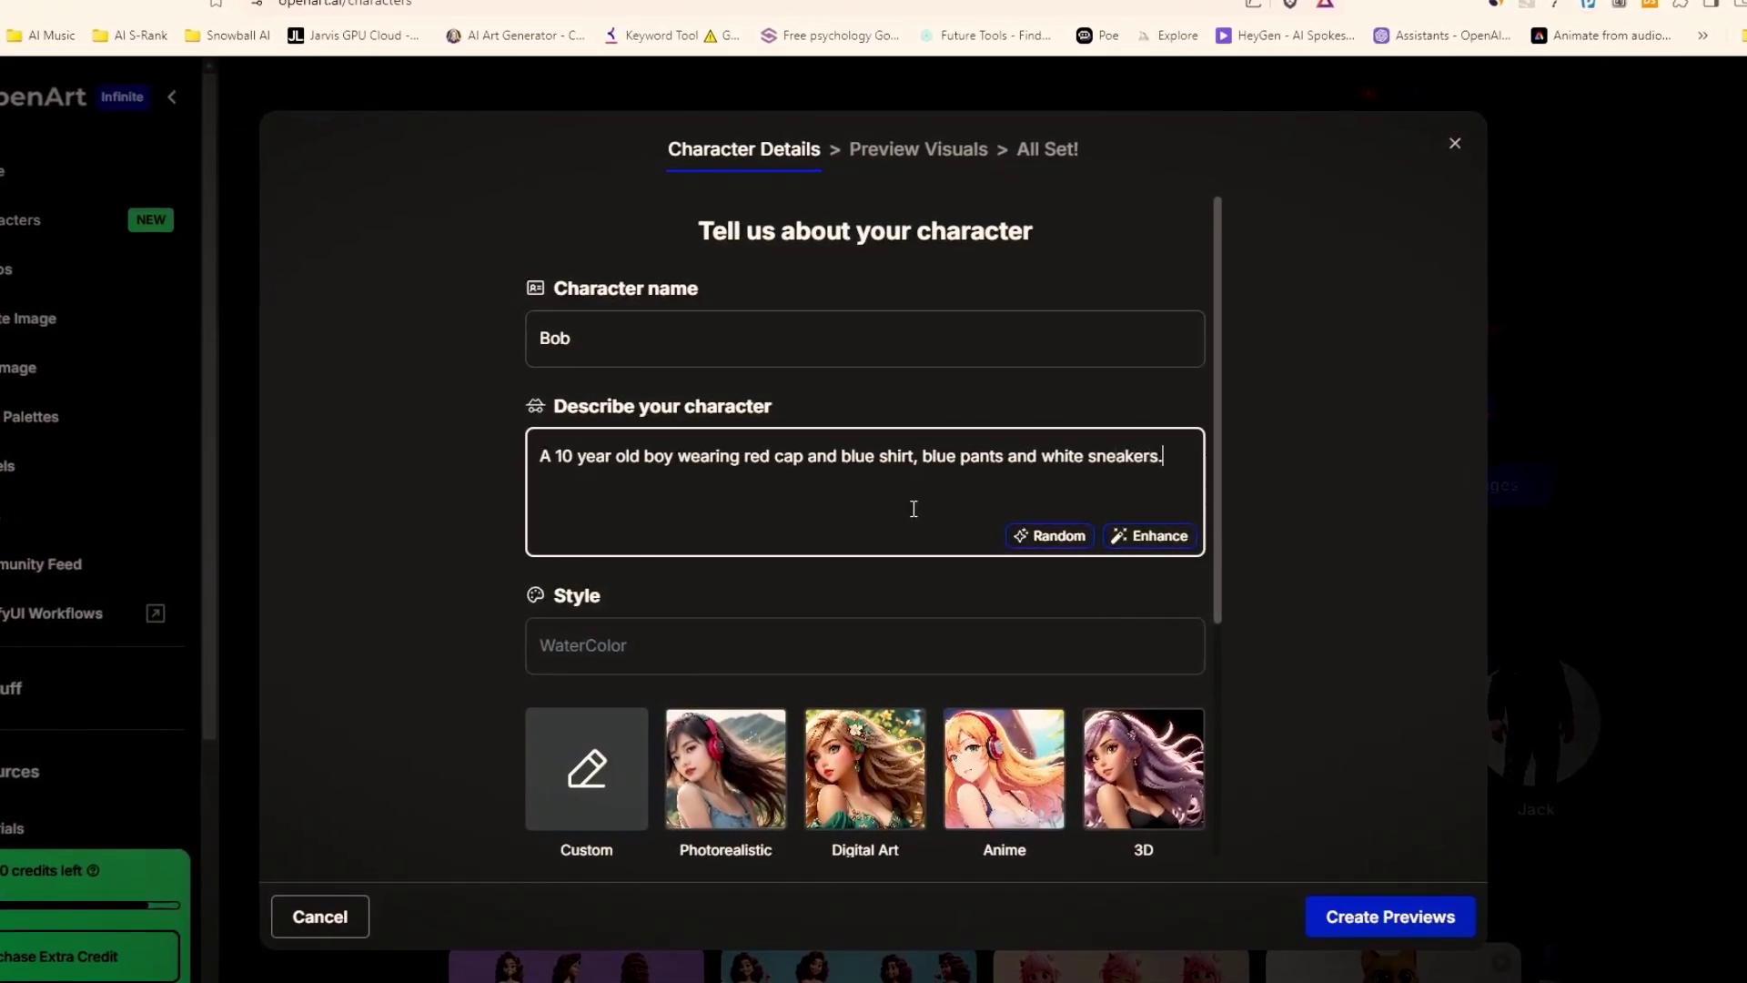
text( Black hair and)
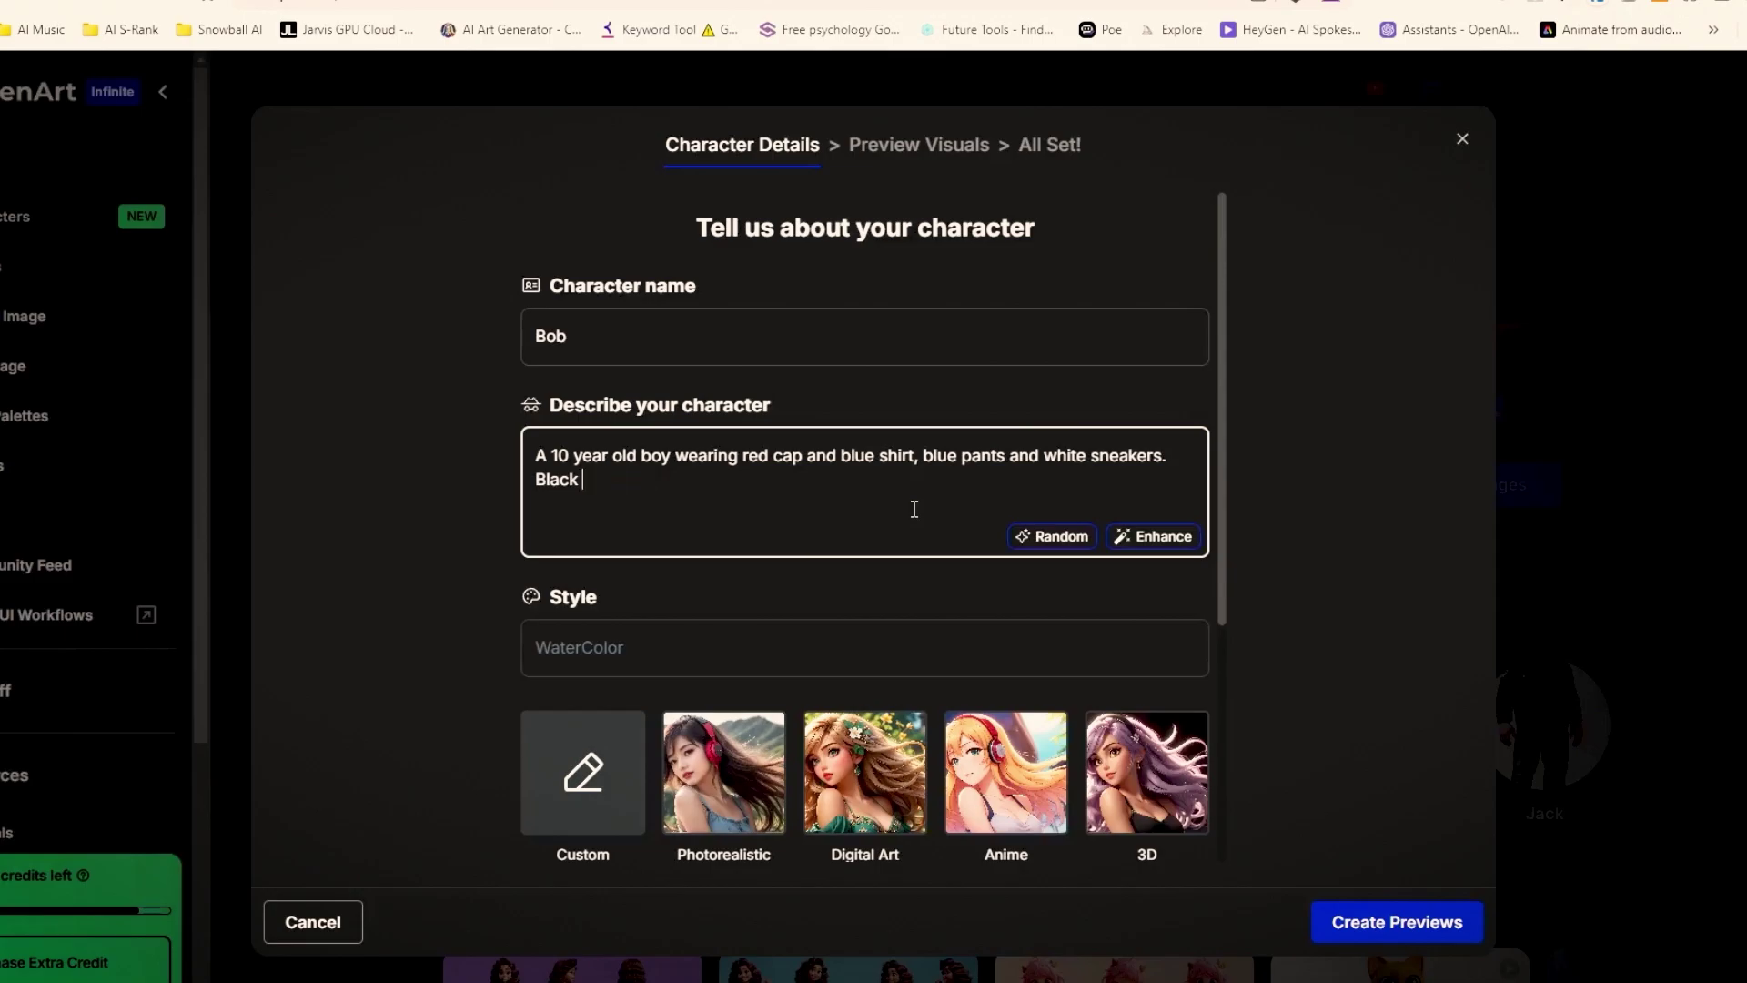
scroll(644, 662, down, 4)
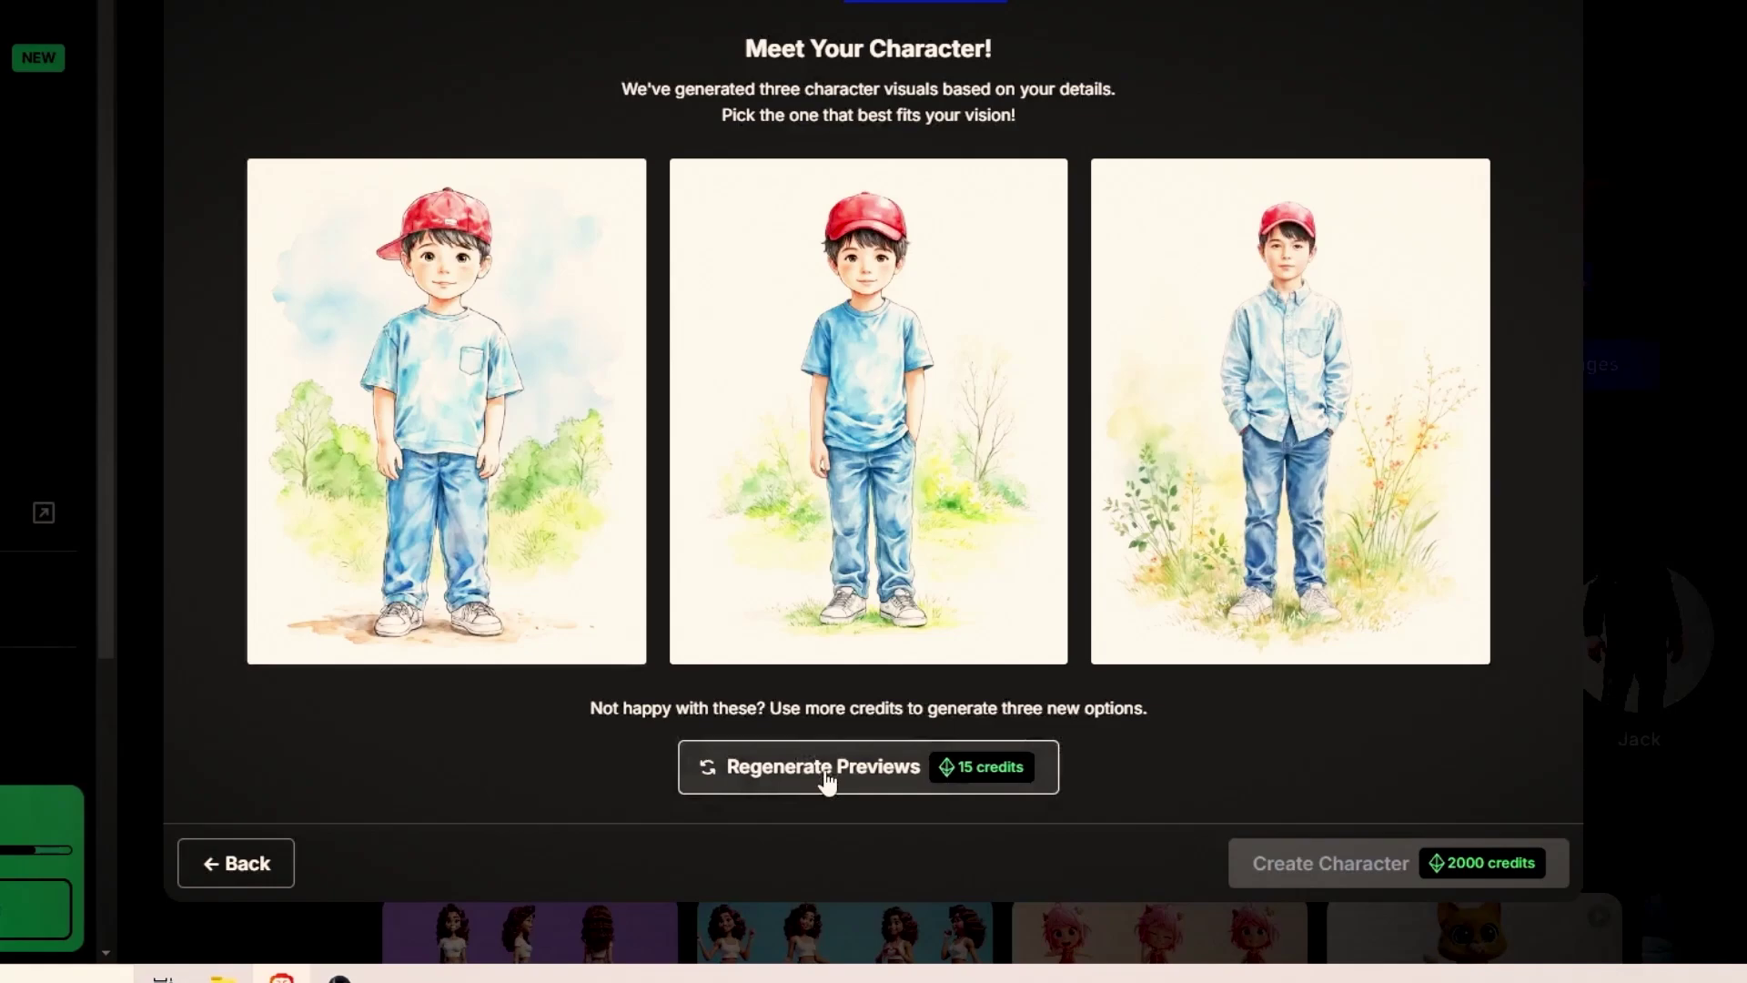
- Regenerate Bob's three watercolor previews and select the first one
click(826, 773)
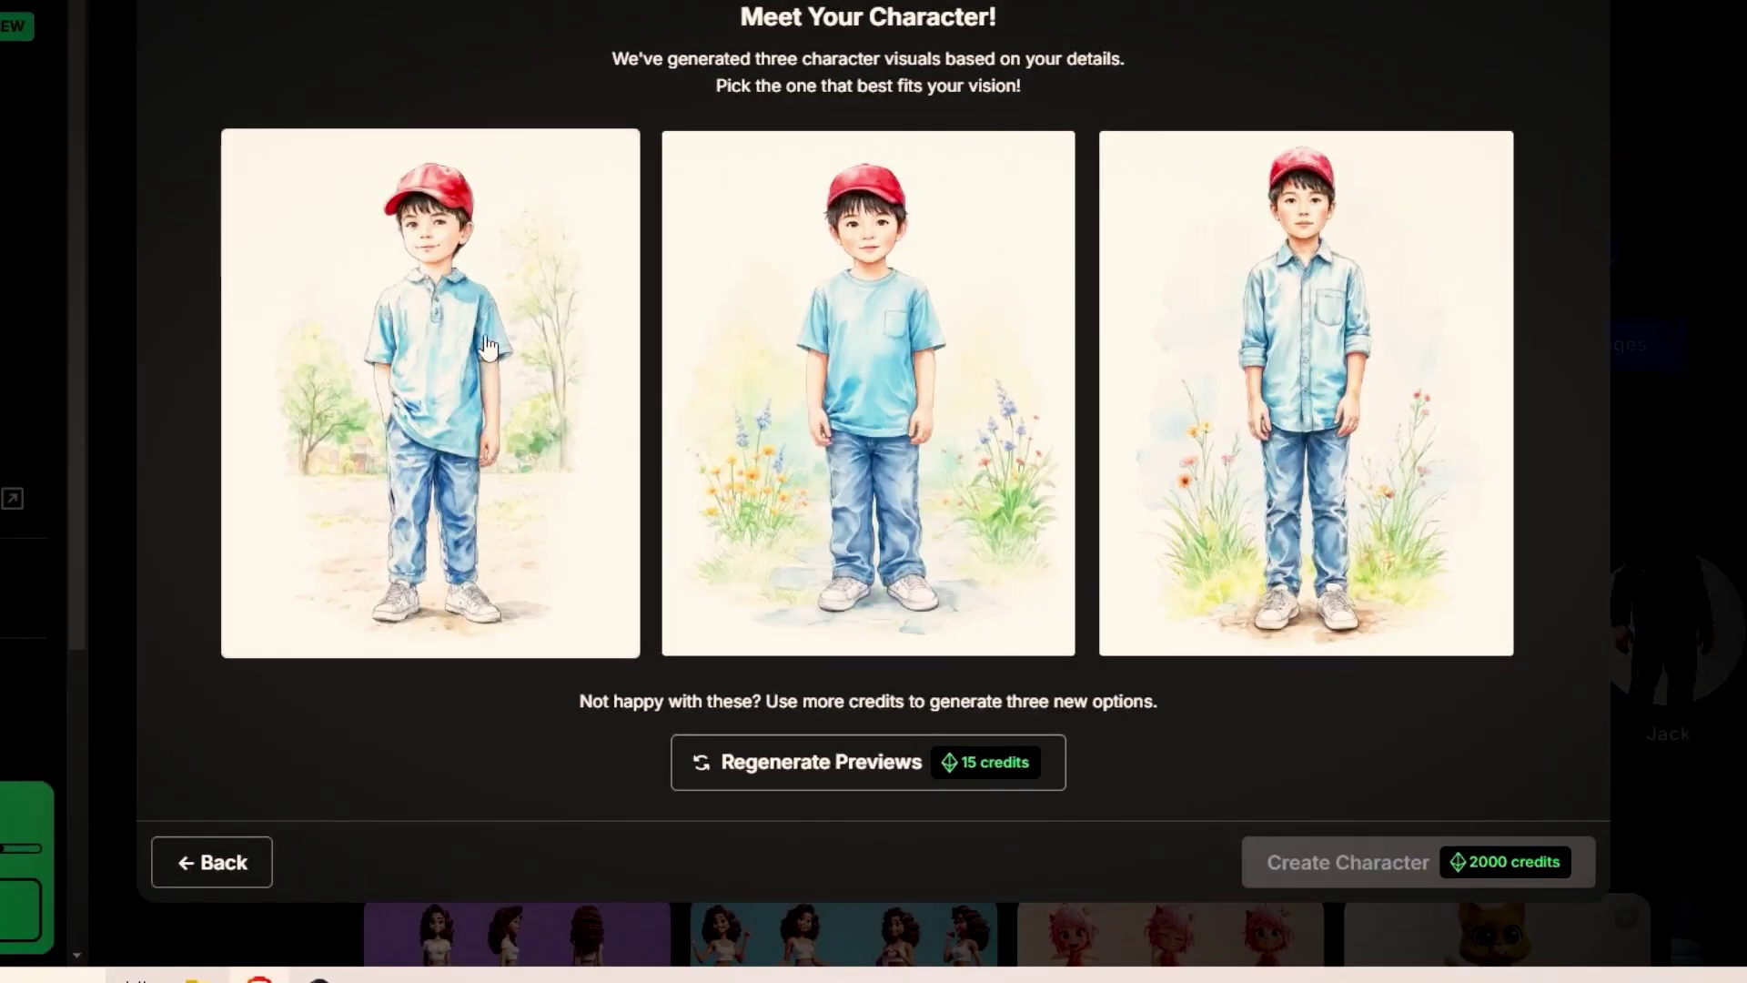
click(503, 409)
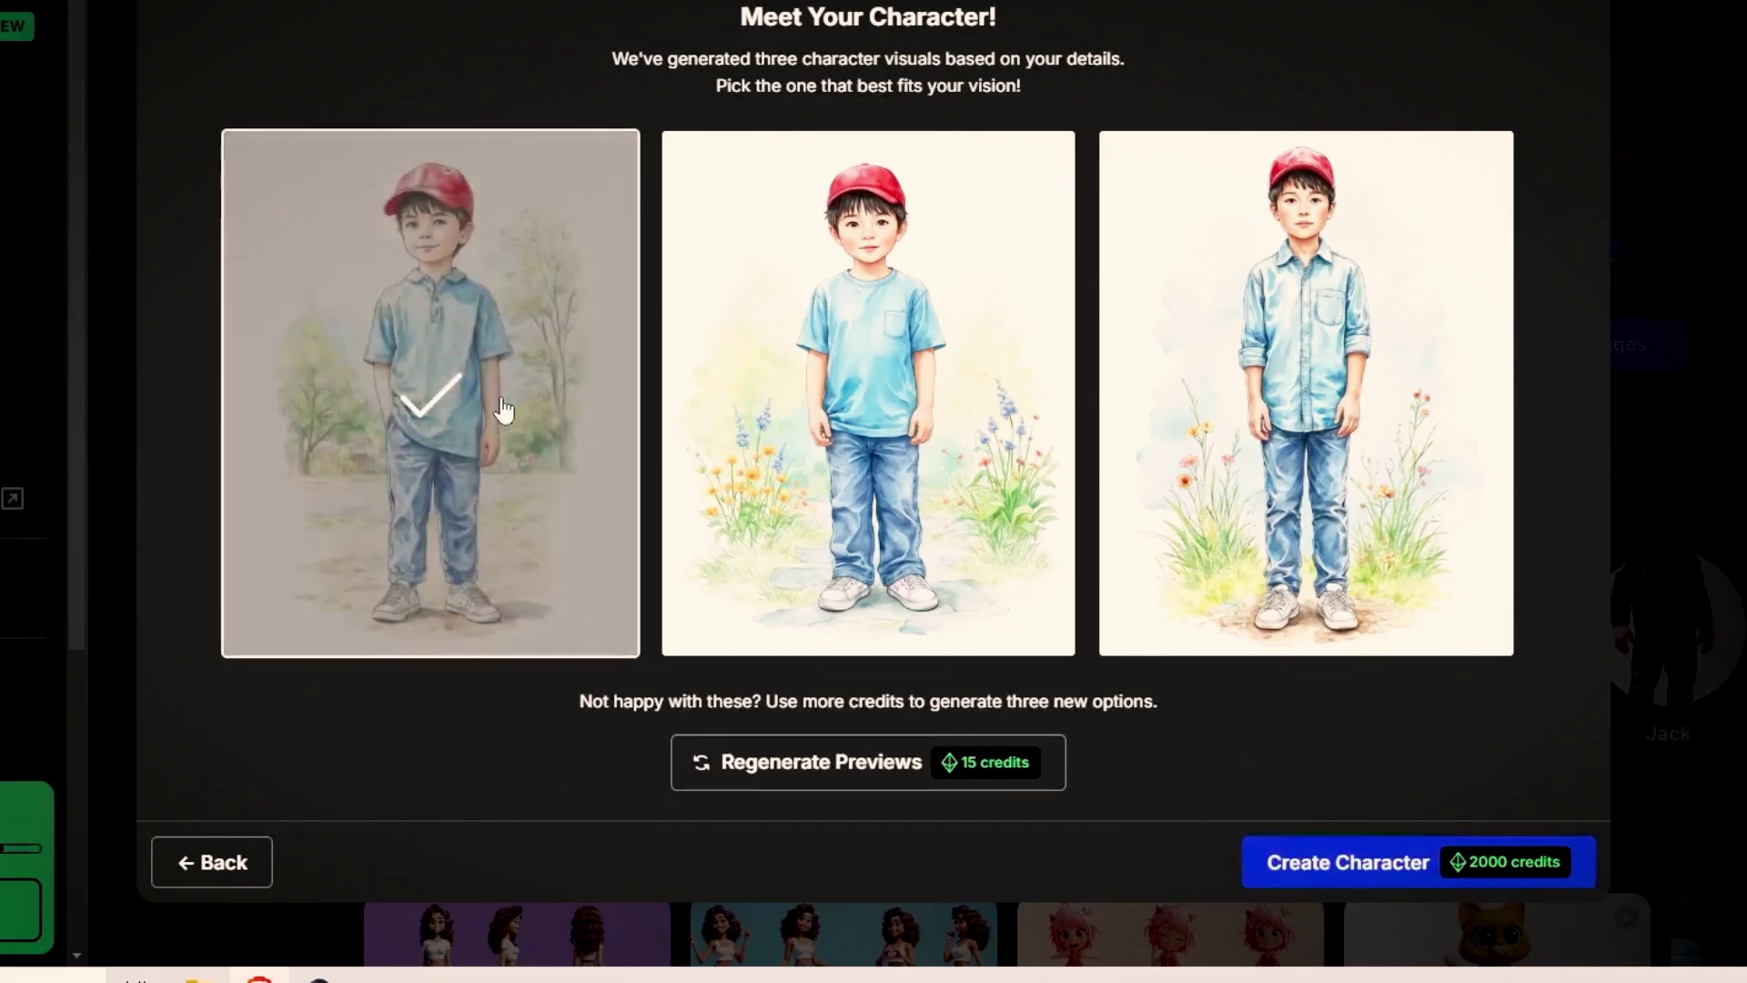
- Create Bob, then describe Jennifer as a 10 year old girl in blue cap, red shirt and pants
click(1419, 865)
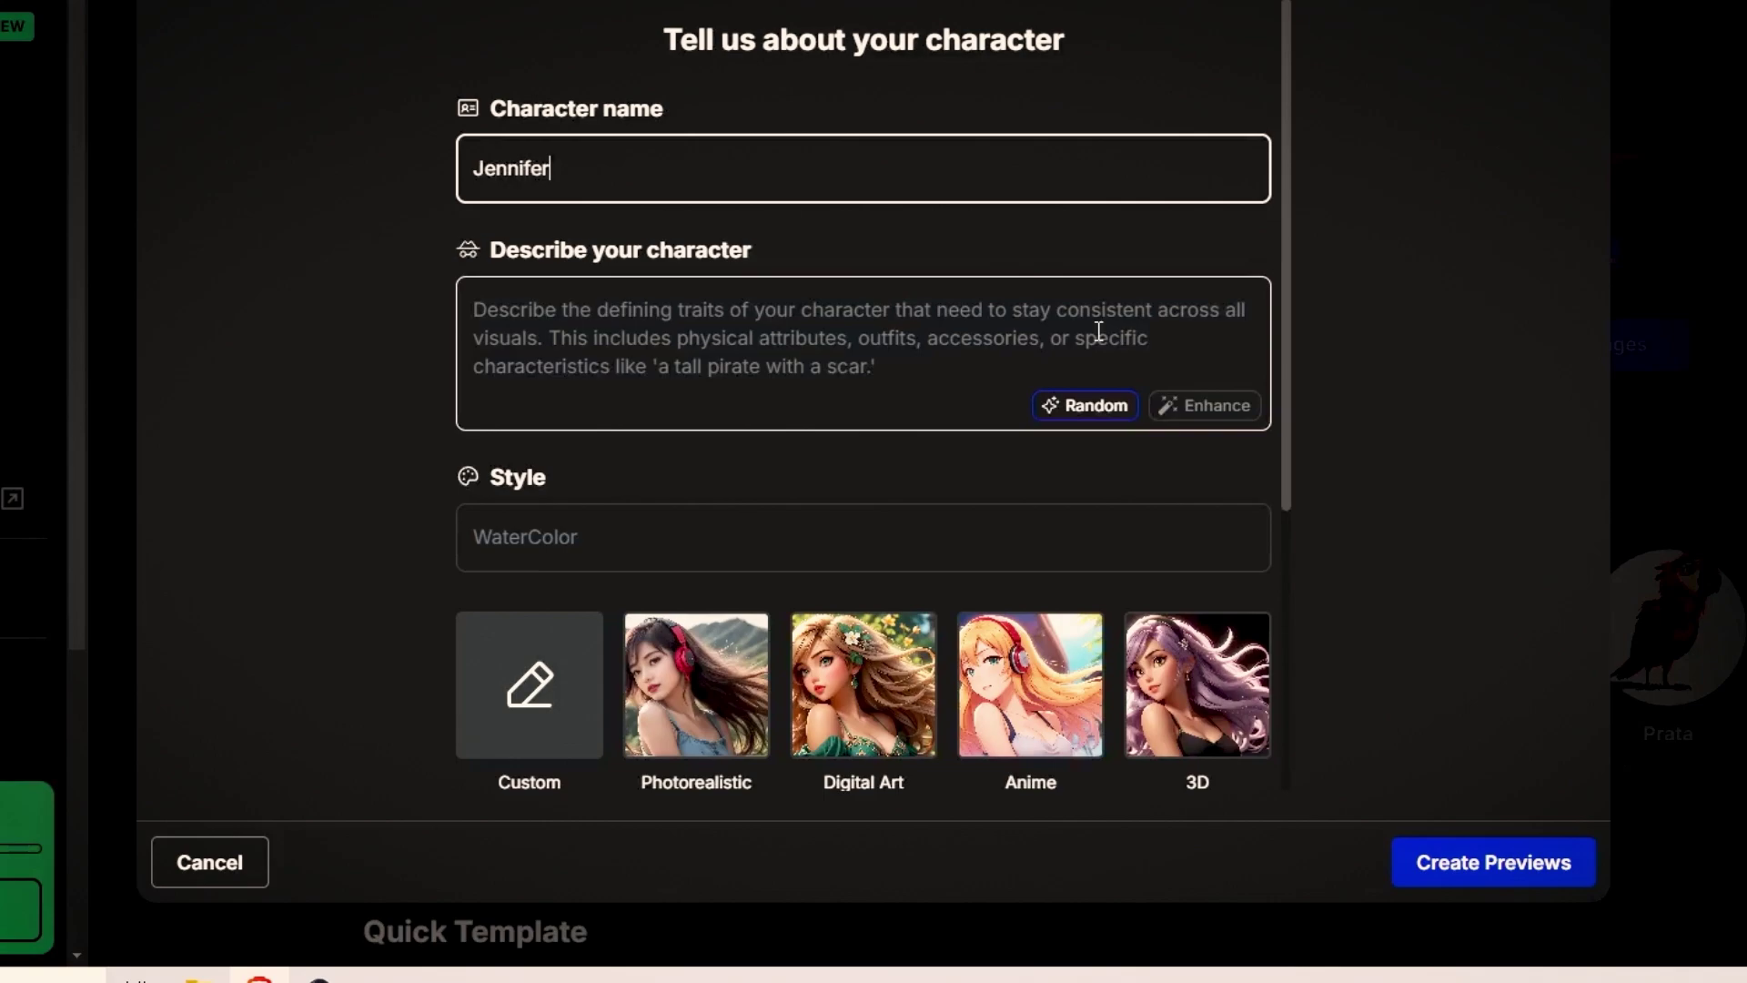
click(1098, 332)
text(A 10 year old girl)
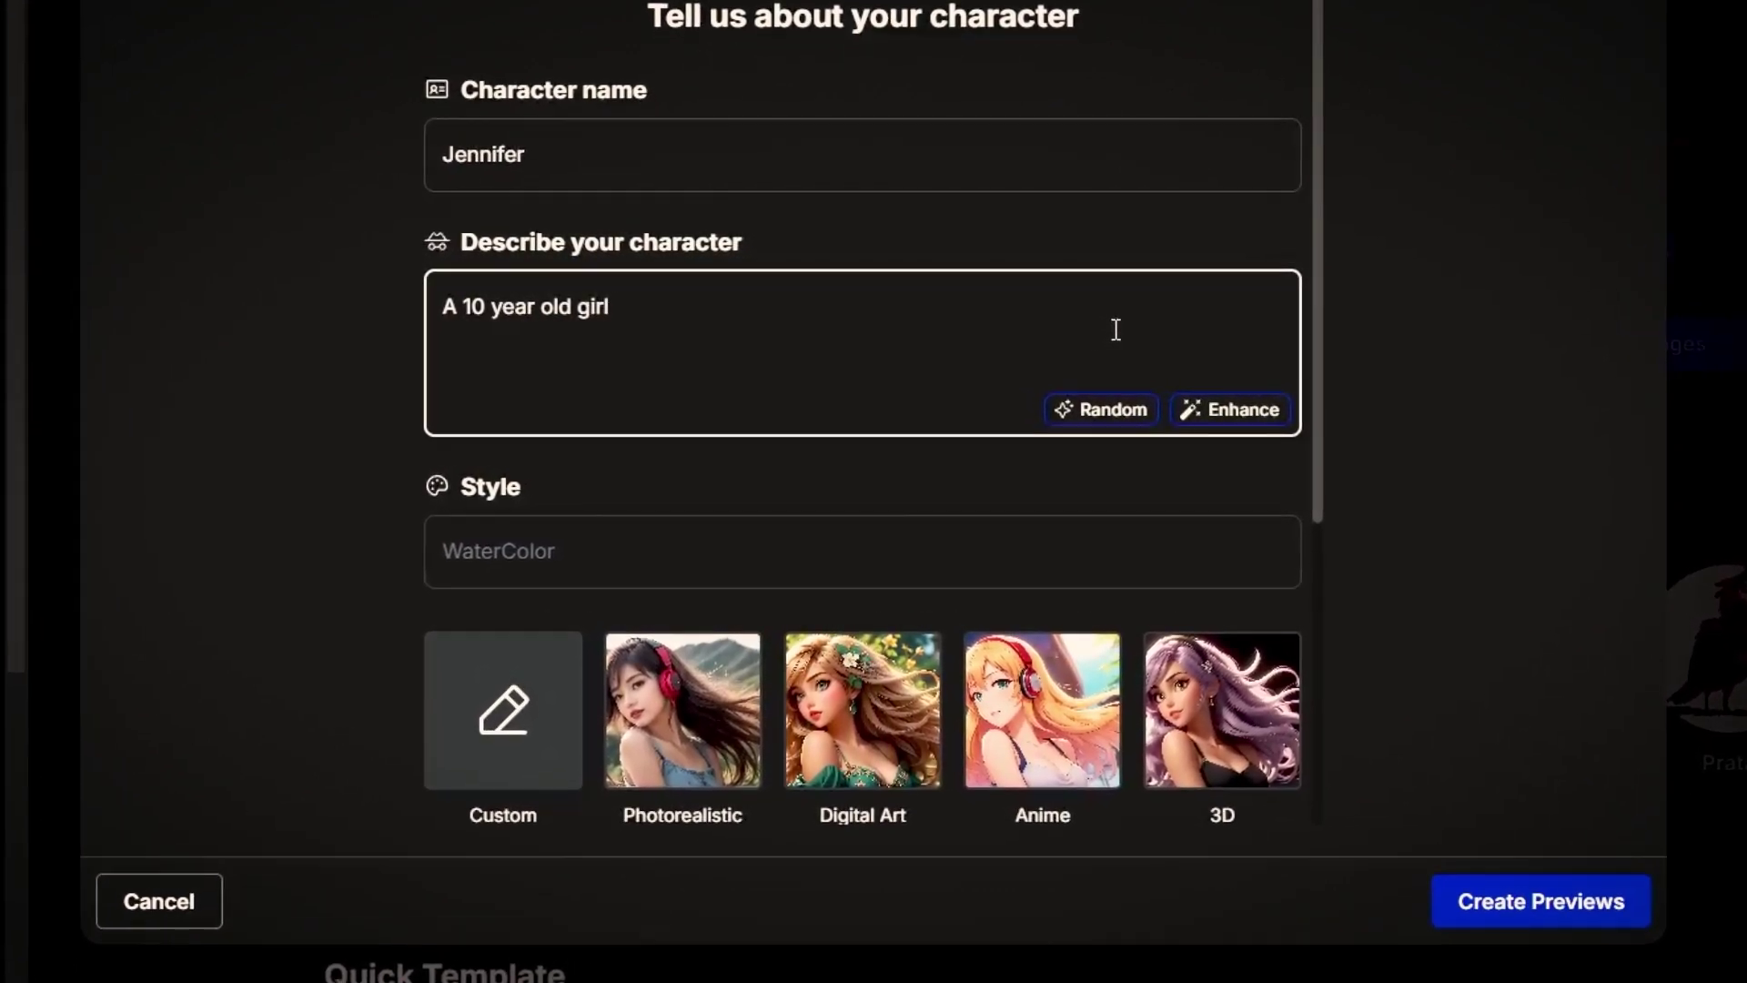
text( wearing )
text(blue cap and )
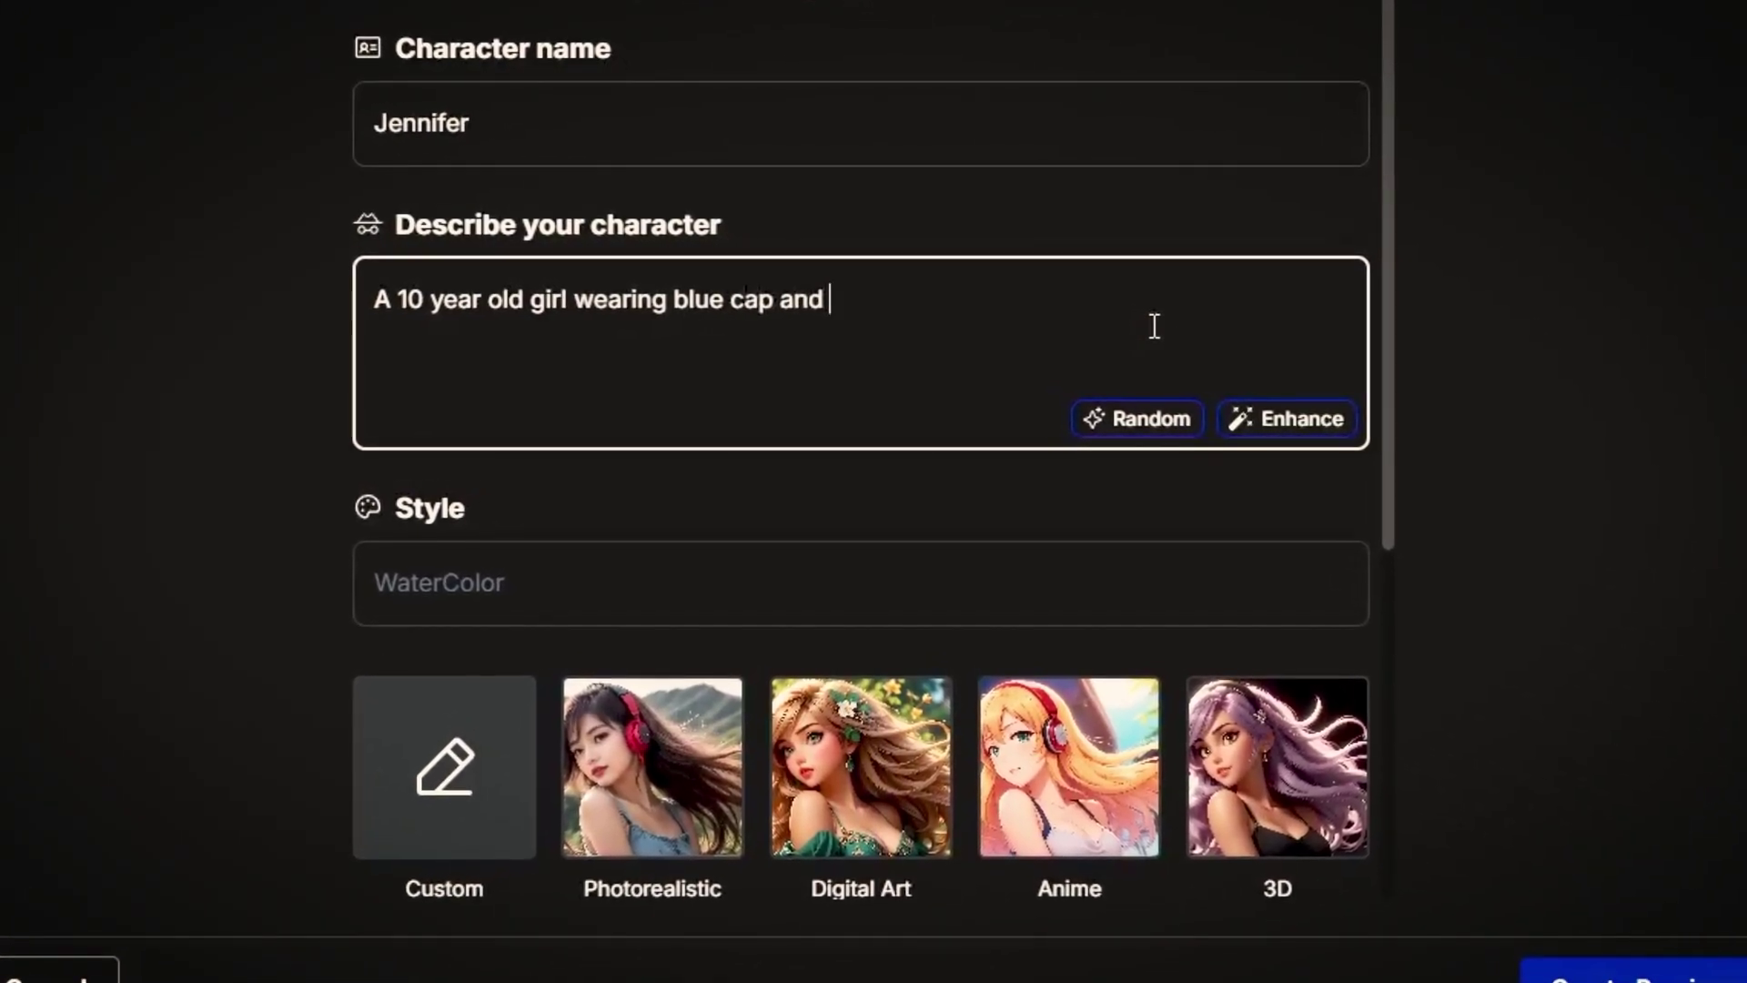
text(red)
text( shirt and pants, white sne)
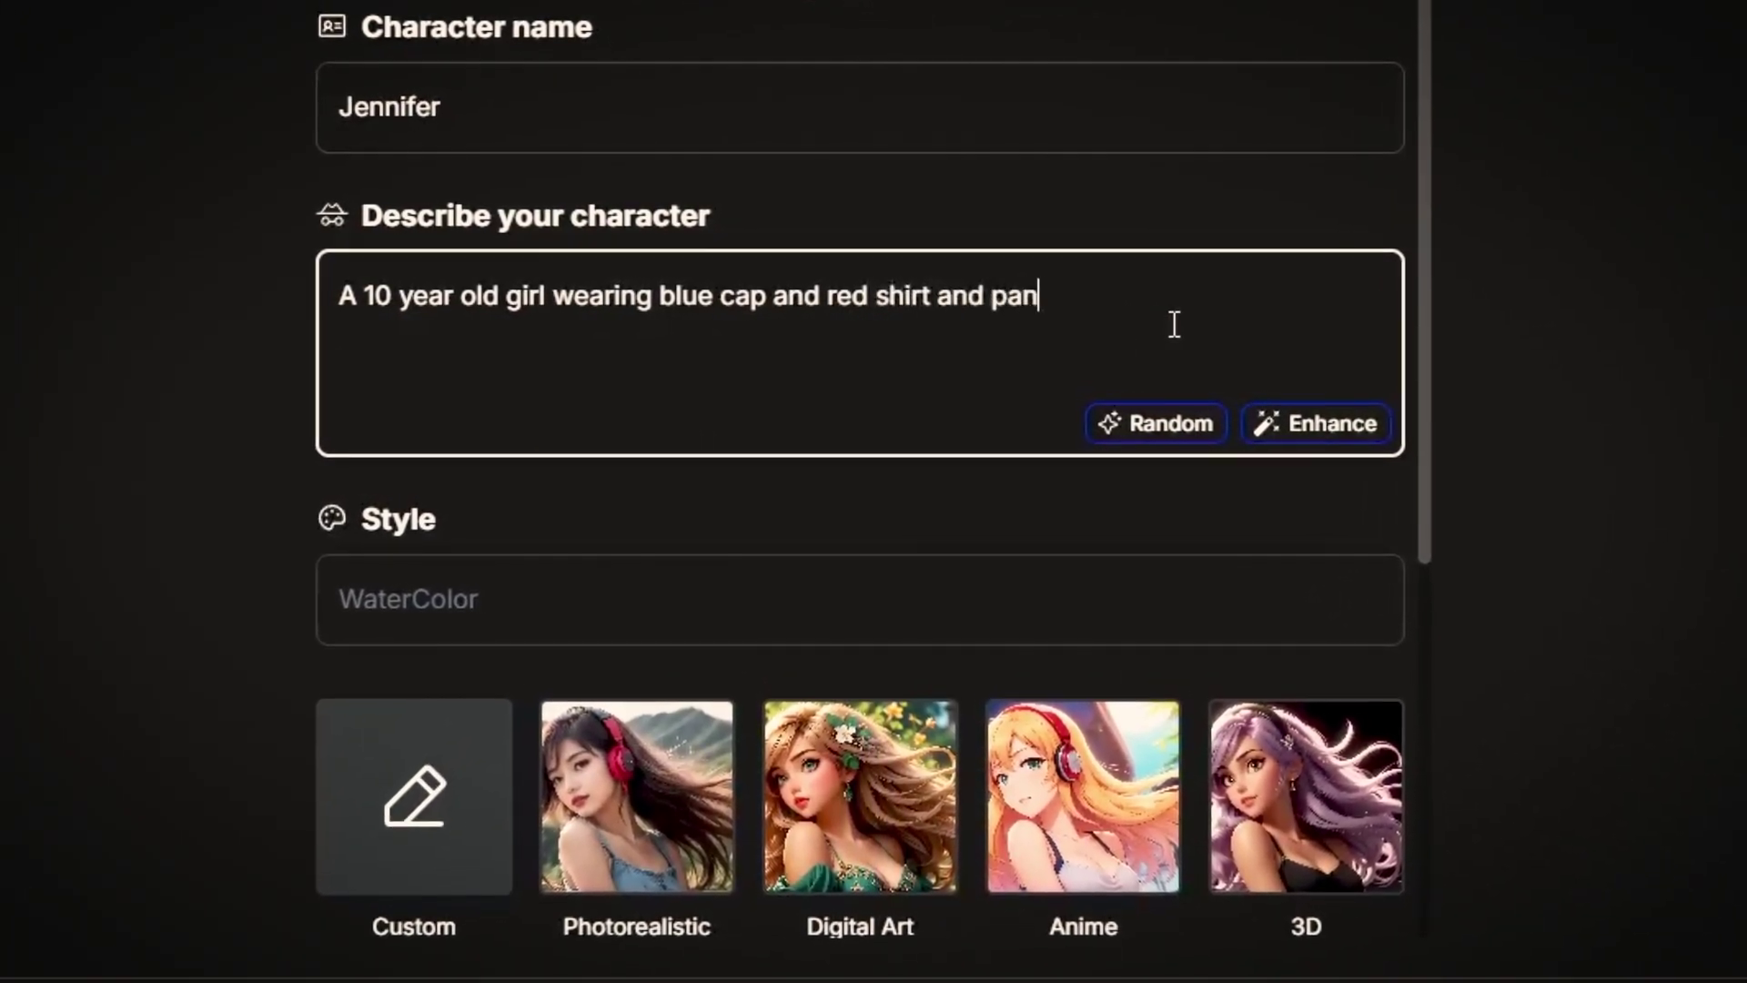
text(akers. Blonde hair)
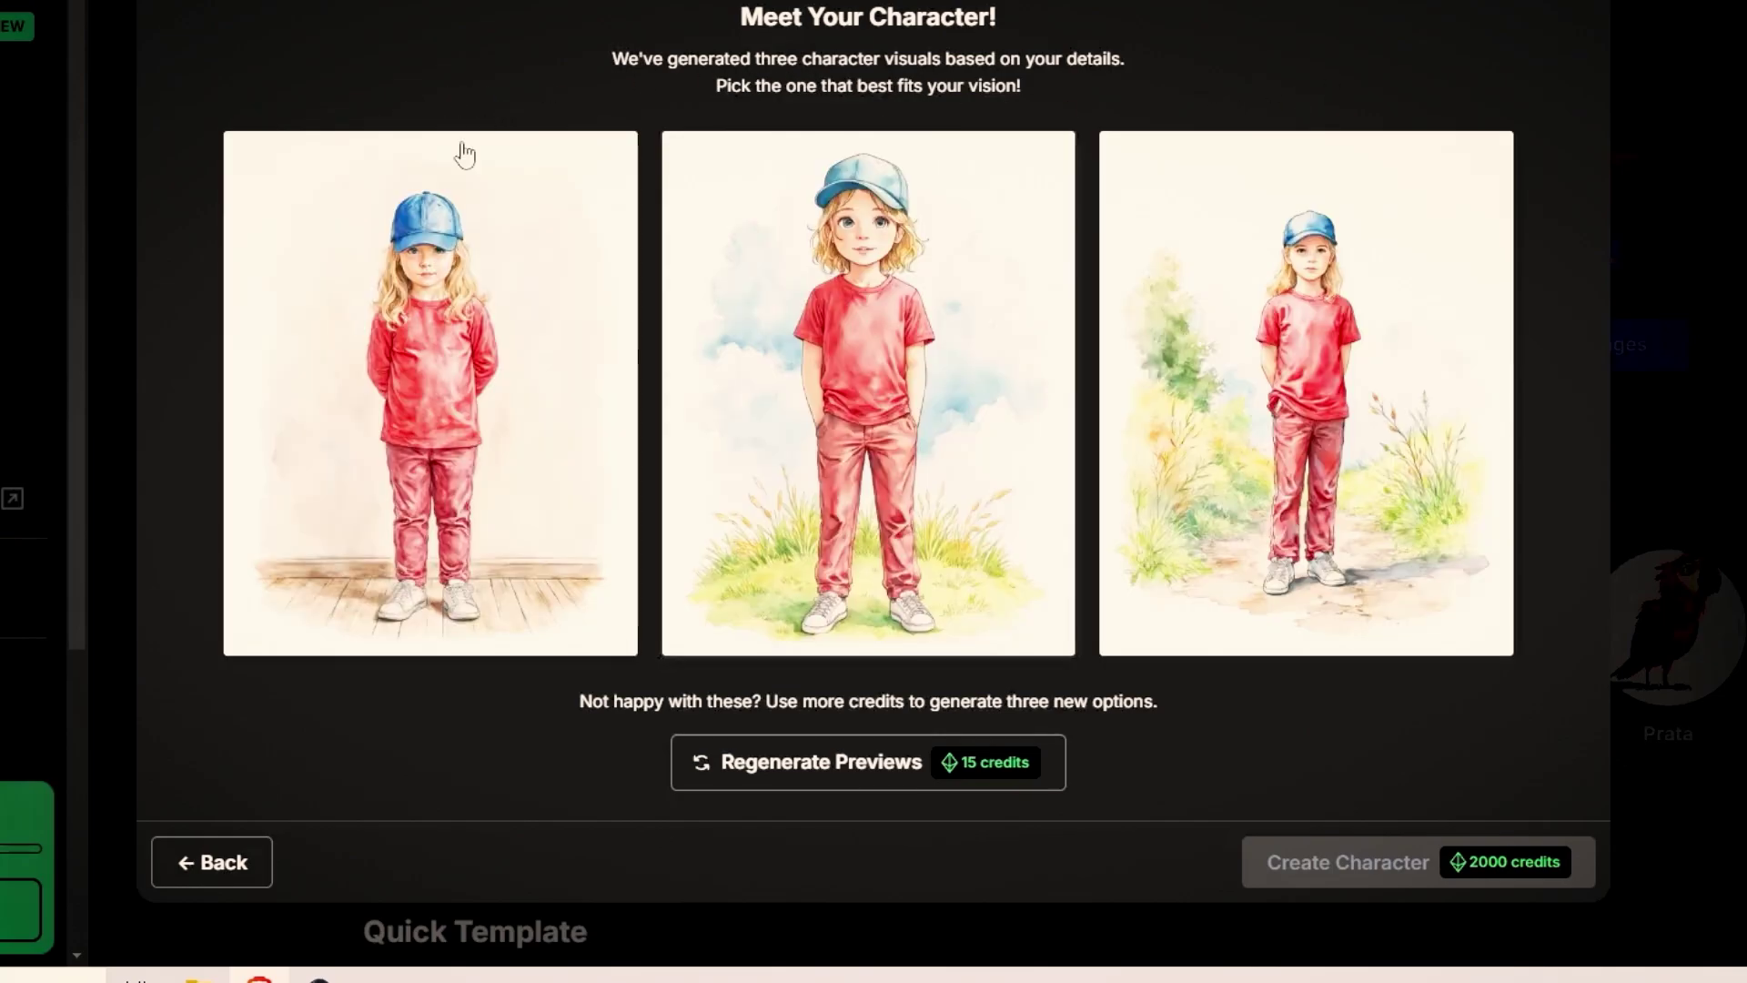
- Regenerate Jennifer's previews, pick the middle one, and create the Jennifer character
click(787, 768)
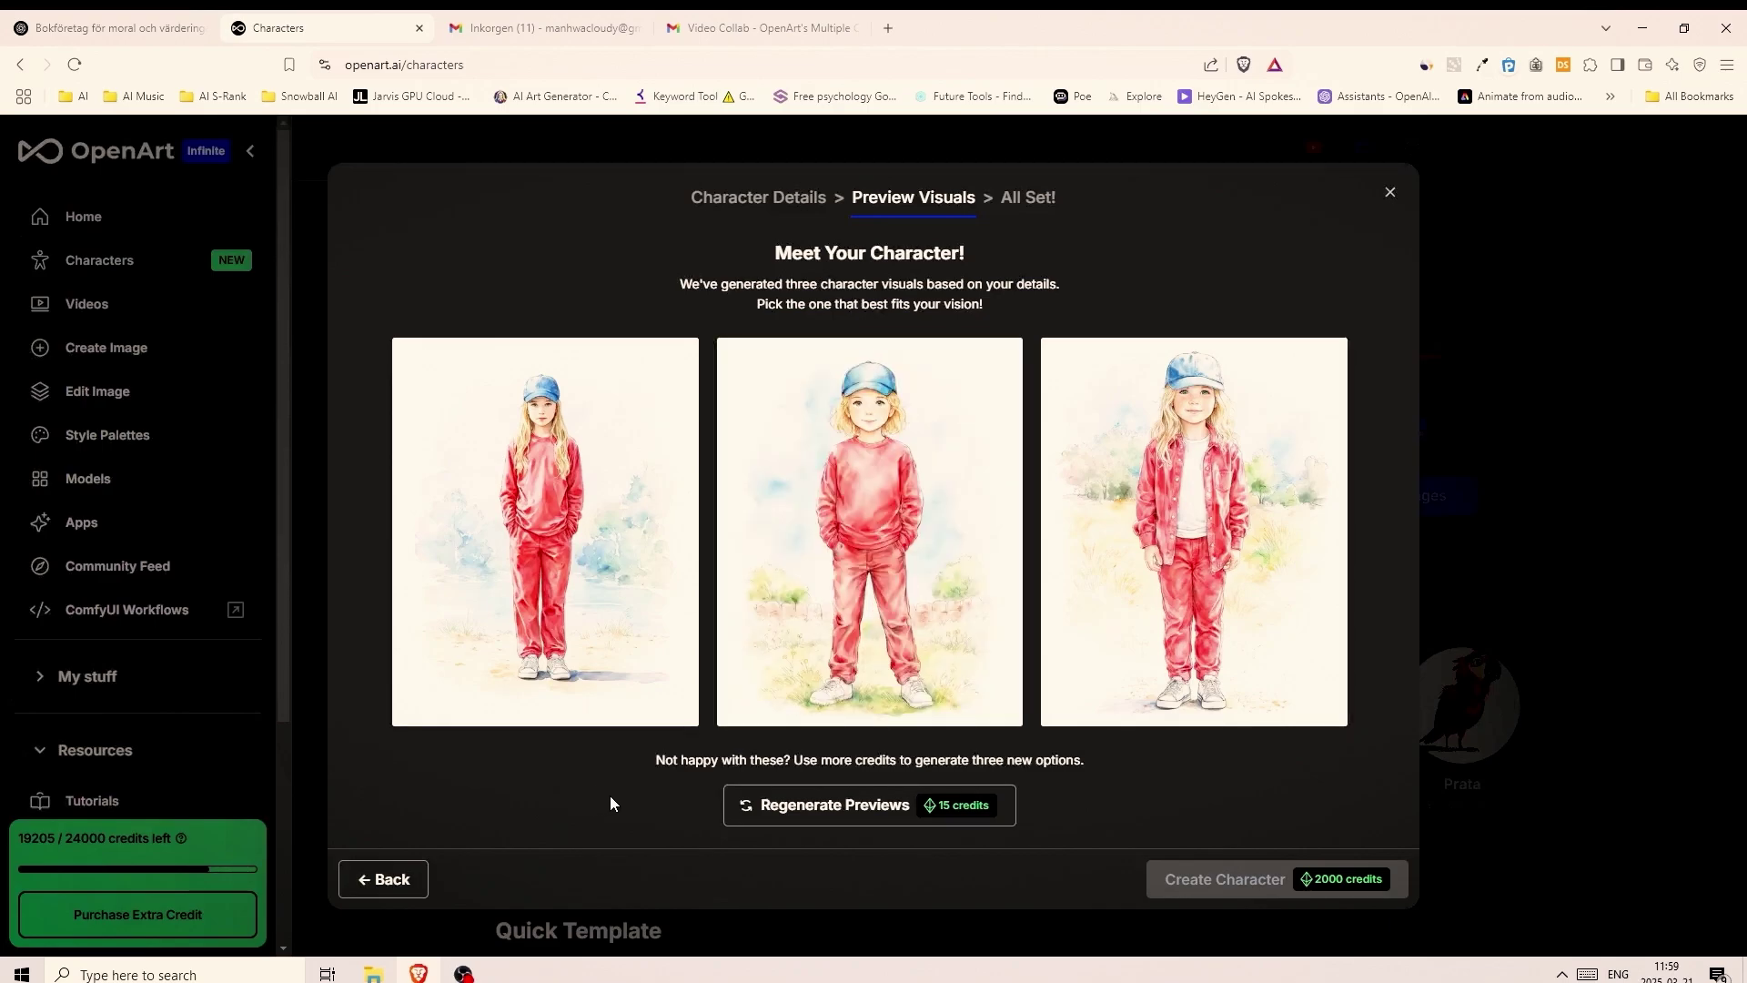
click(964, 710)
click(1231, 885)
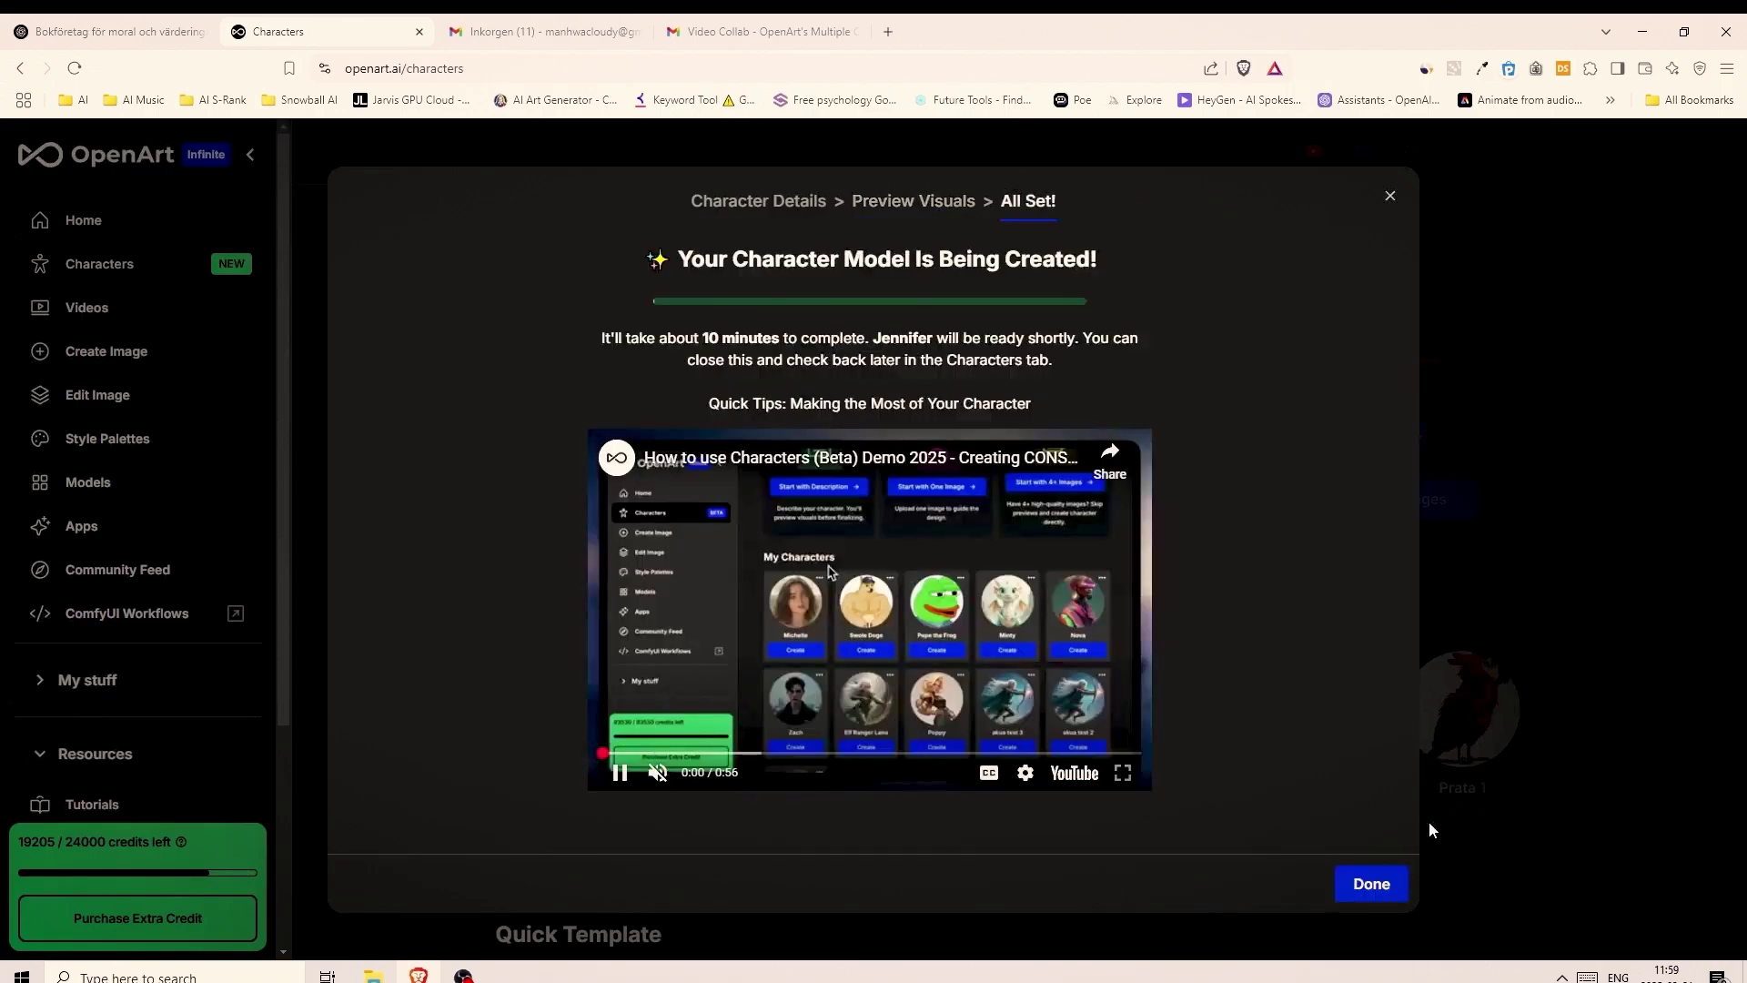
- Dismiss the confirmation and return to Bob's card in the My Characters list
click(1370, 883)
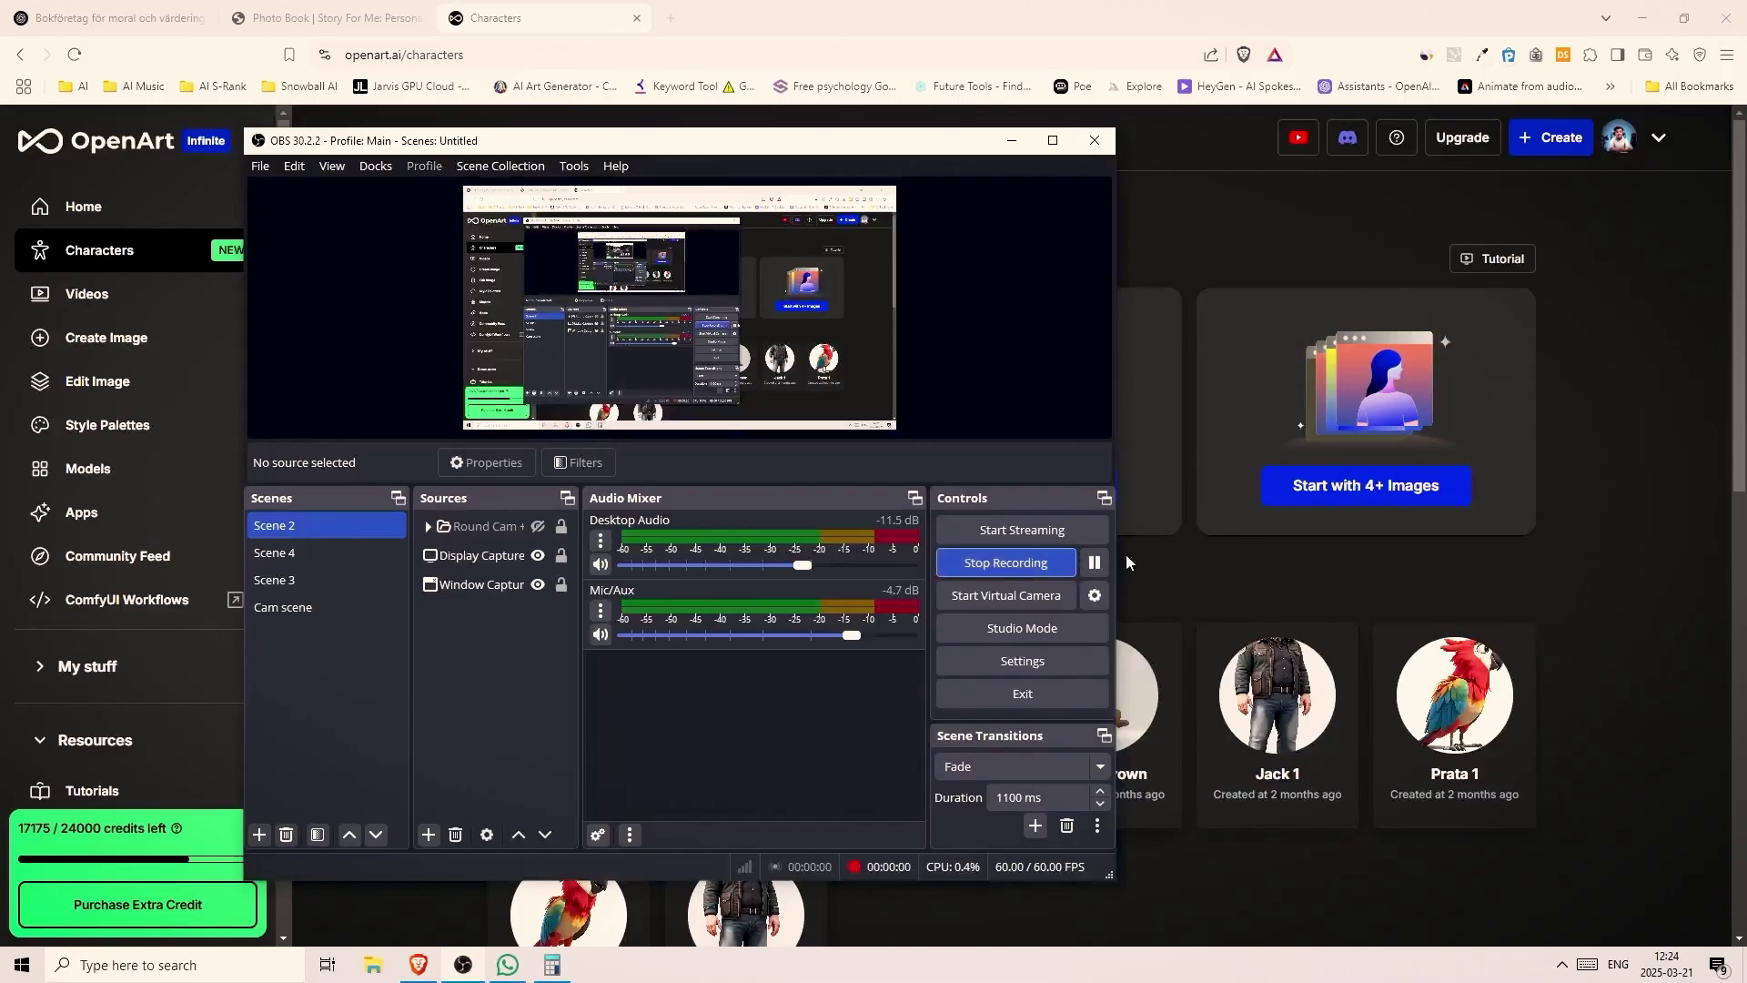
click(1126, 562)
scroll(1006, 637, down, 1)
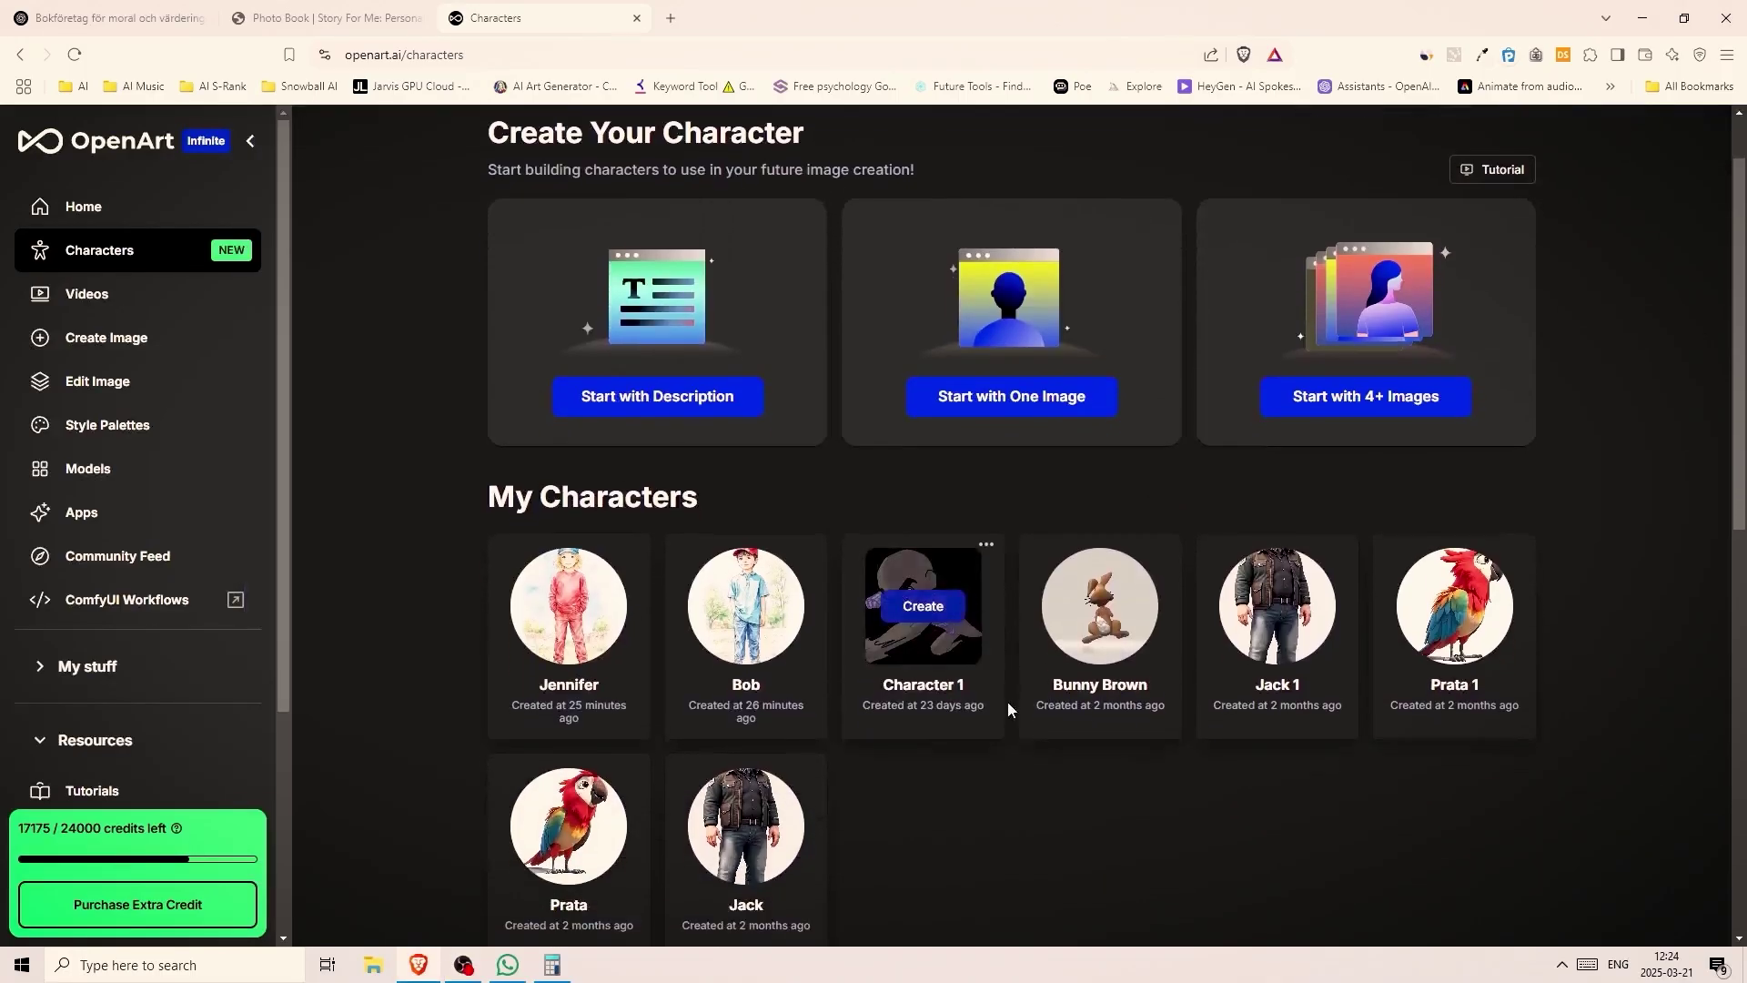
scroll(1005, 637, up, 1)
scroll(1021, 538, down, 2)
scroll(1001, 564, up, 2)
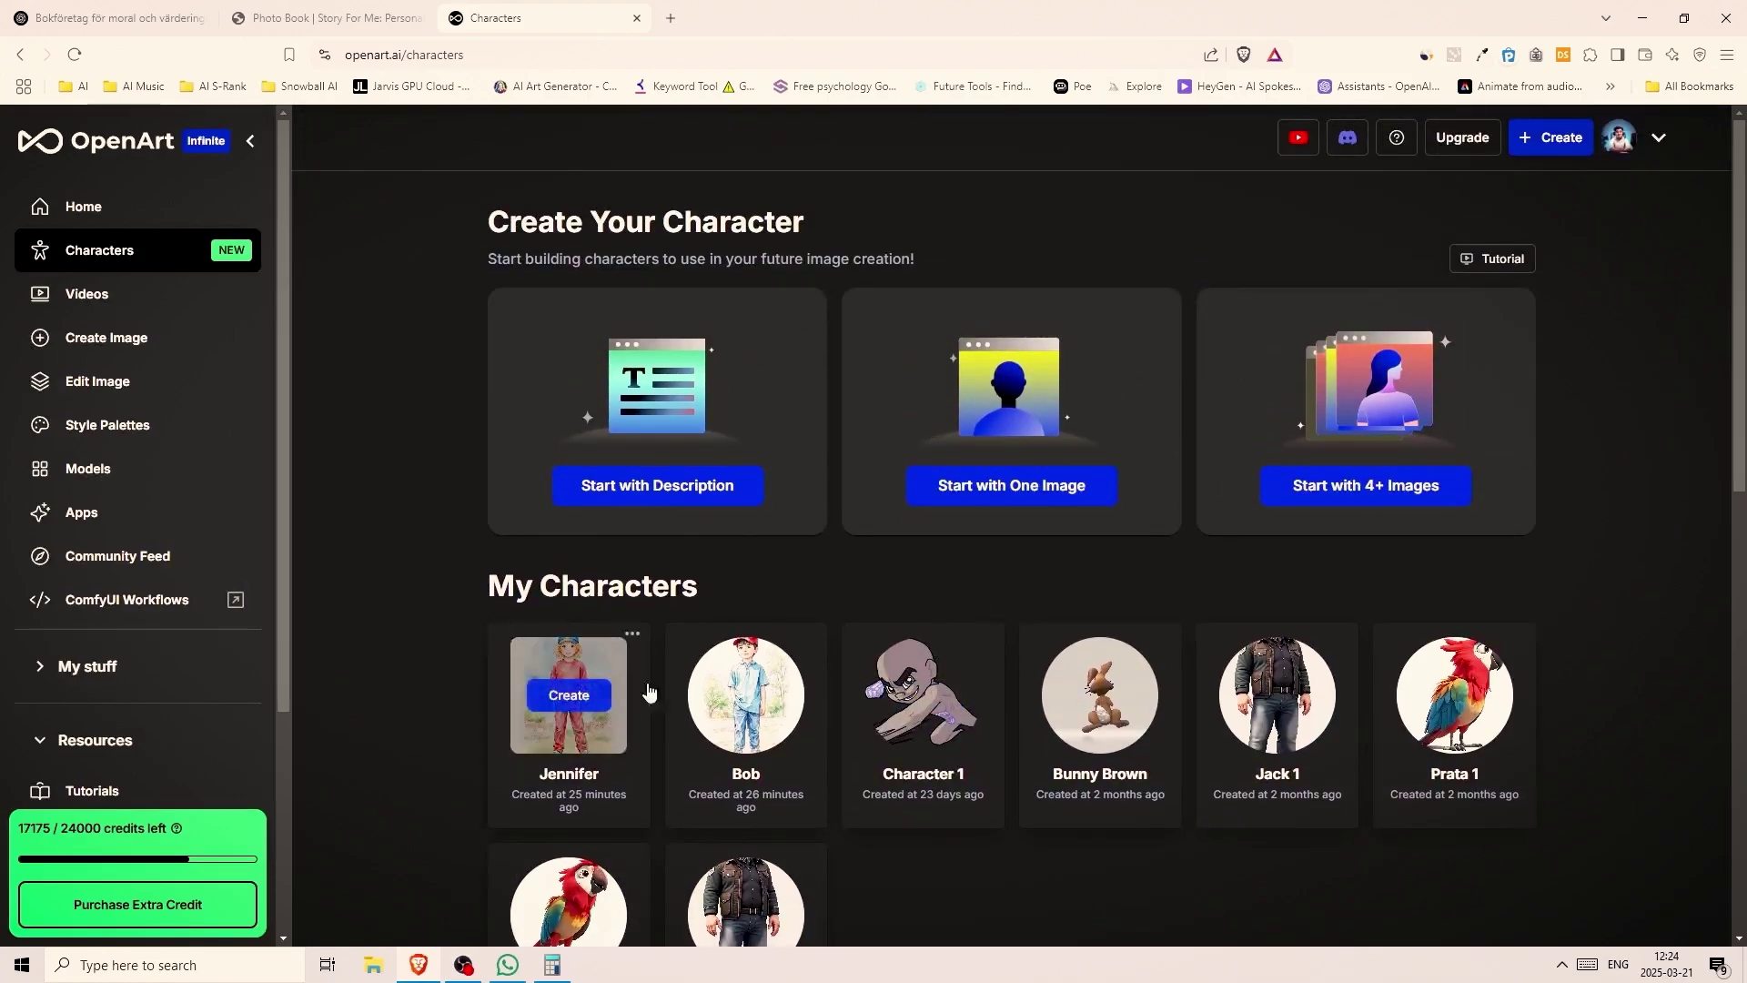
mouse_move(708, 745)
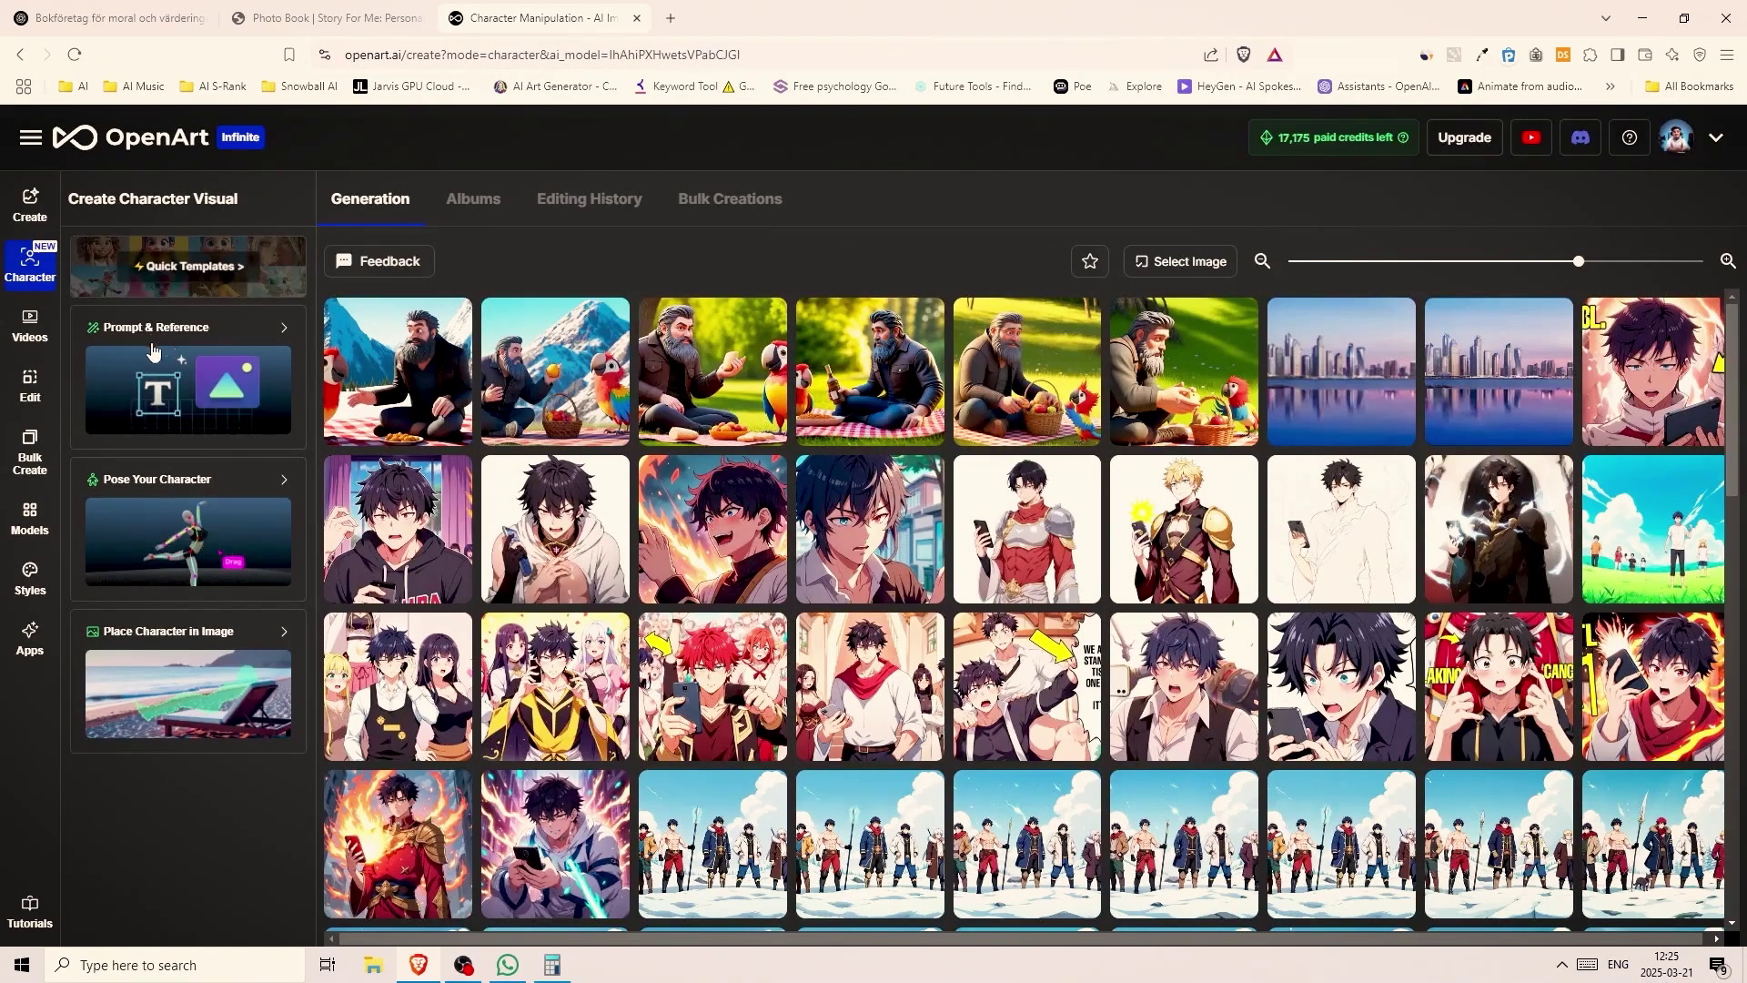
click(214, 392)
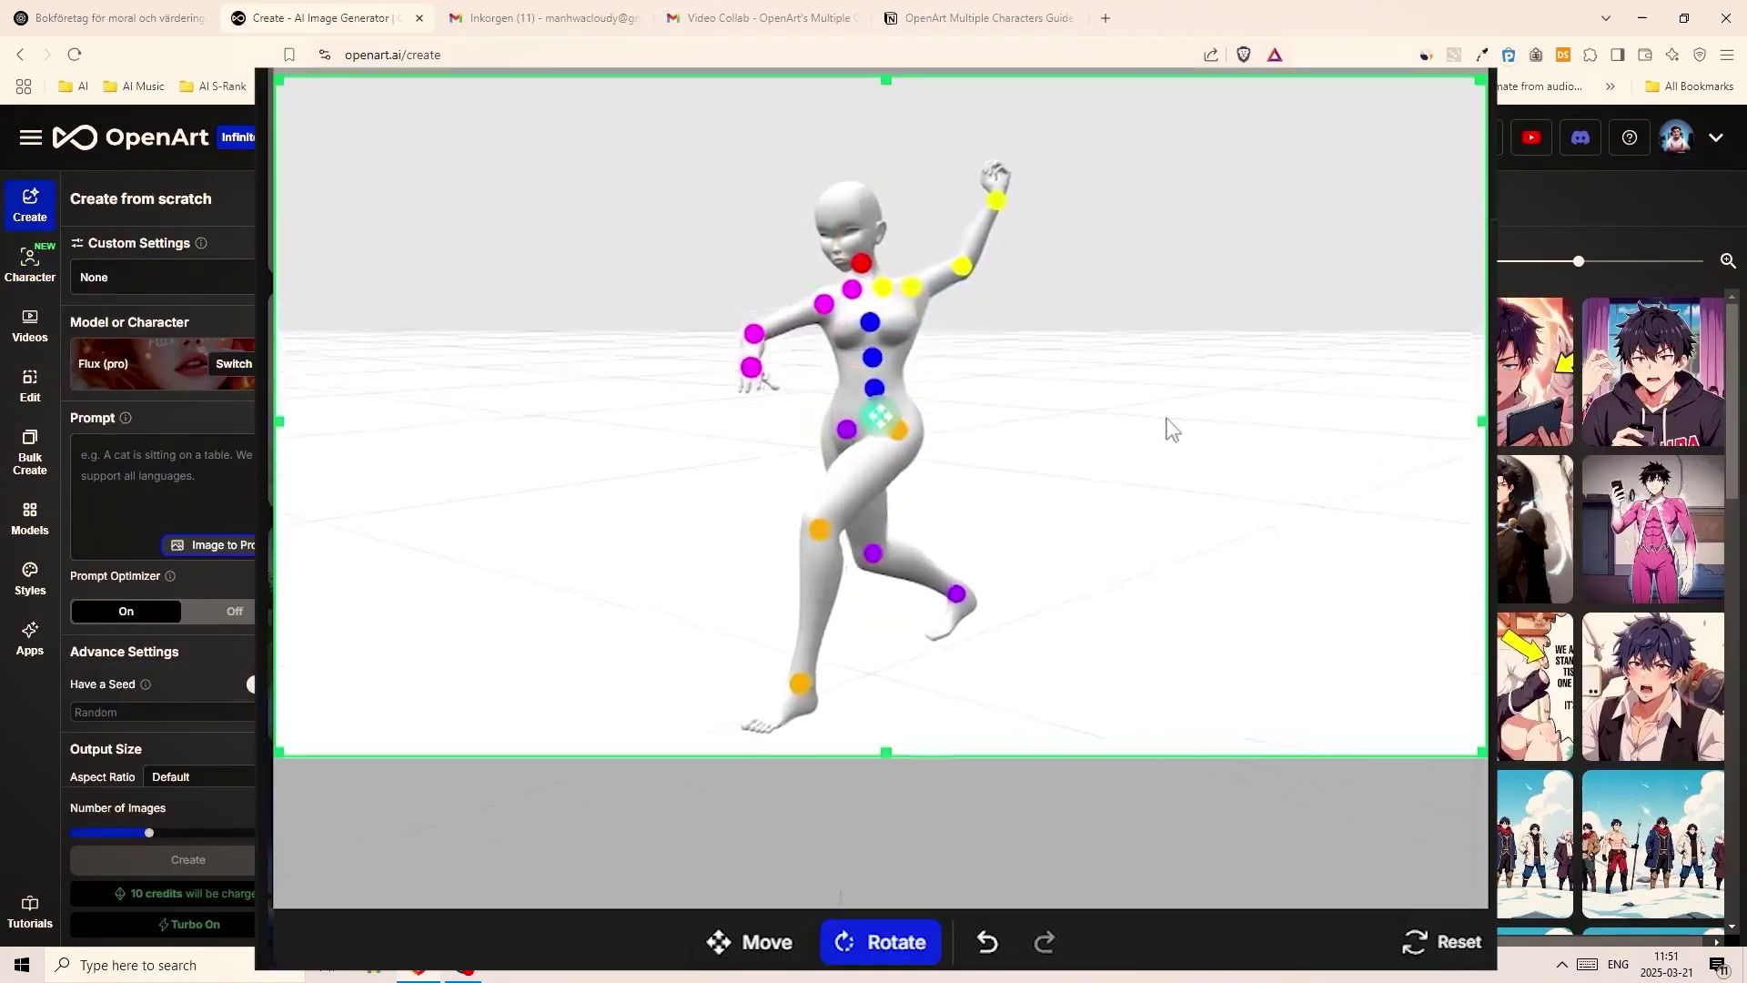
click(926, 287)
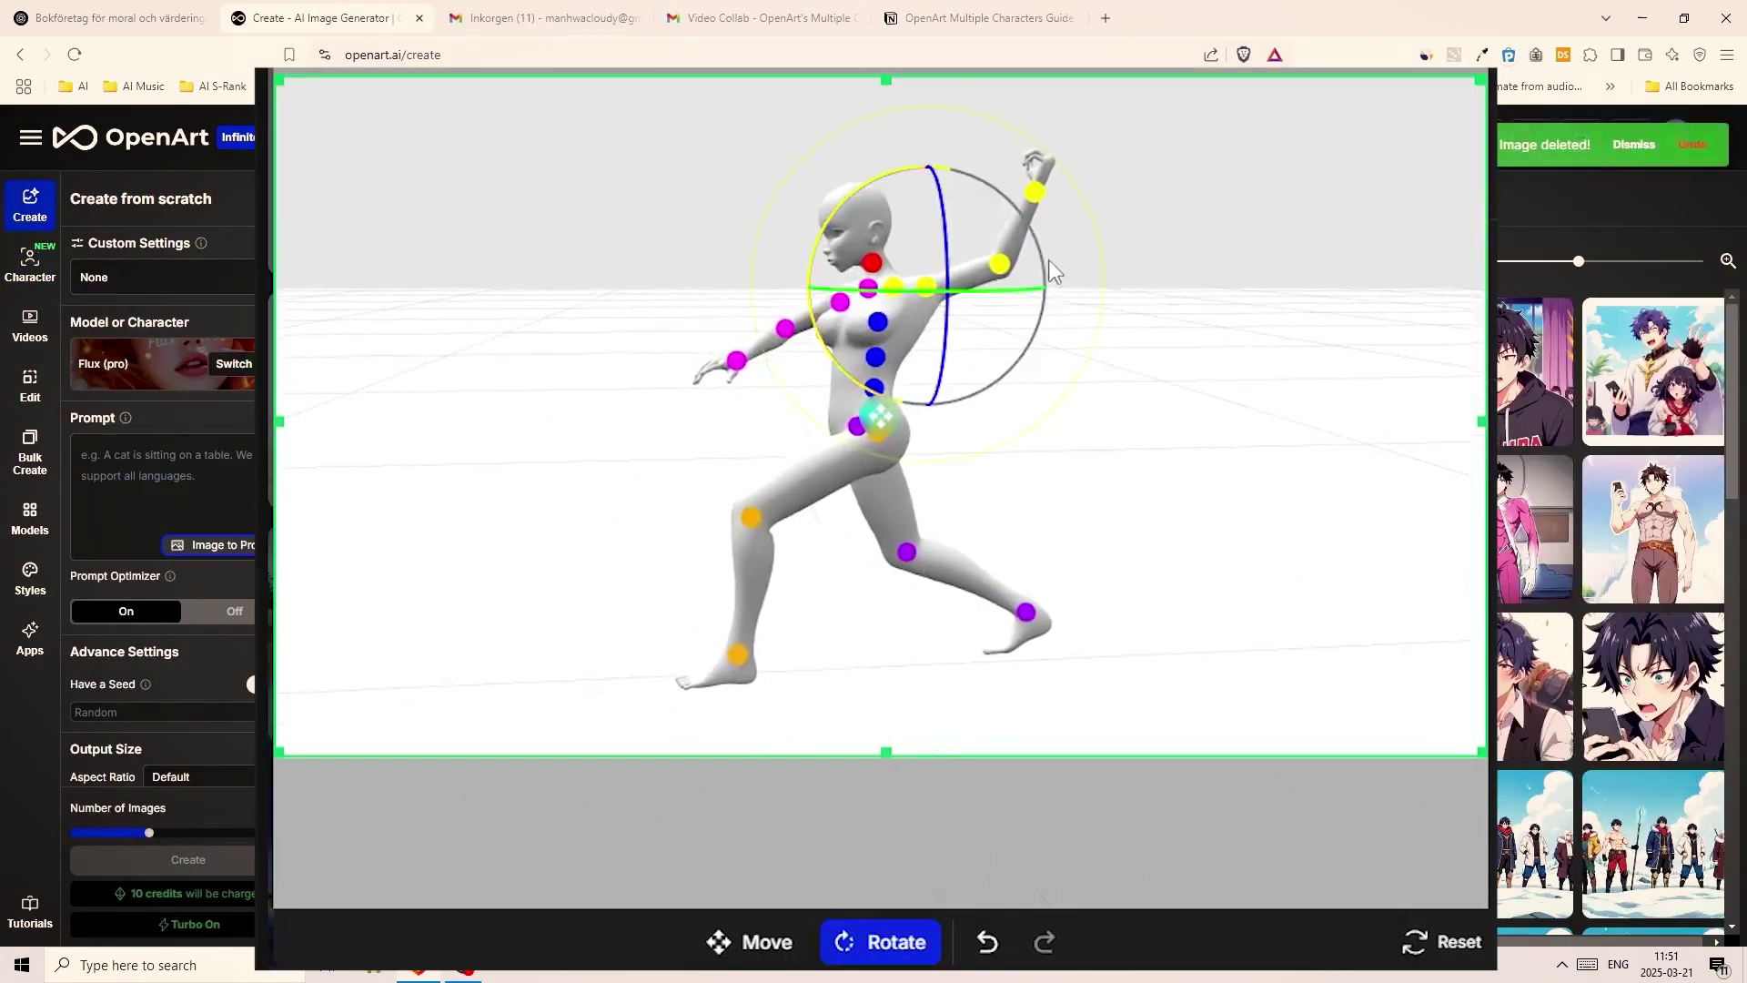
drag(1073, 254, 1101, 305)
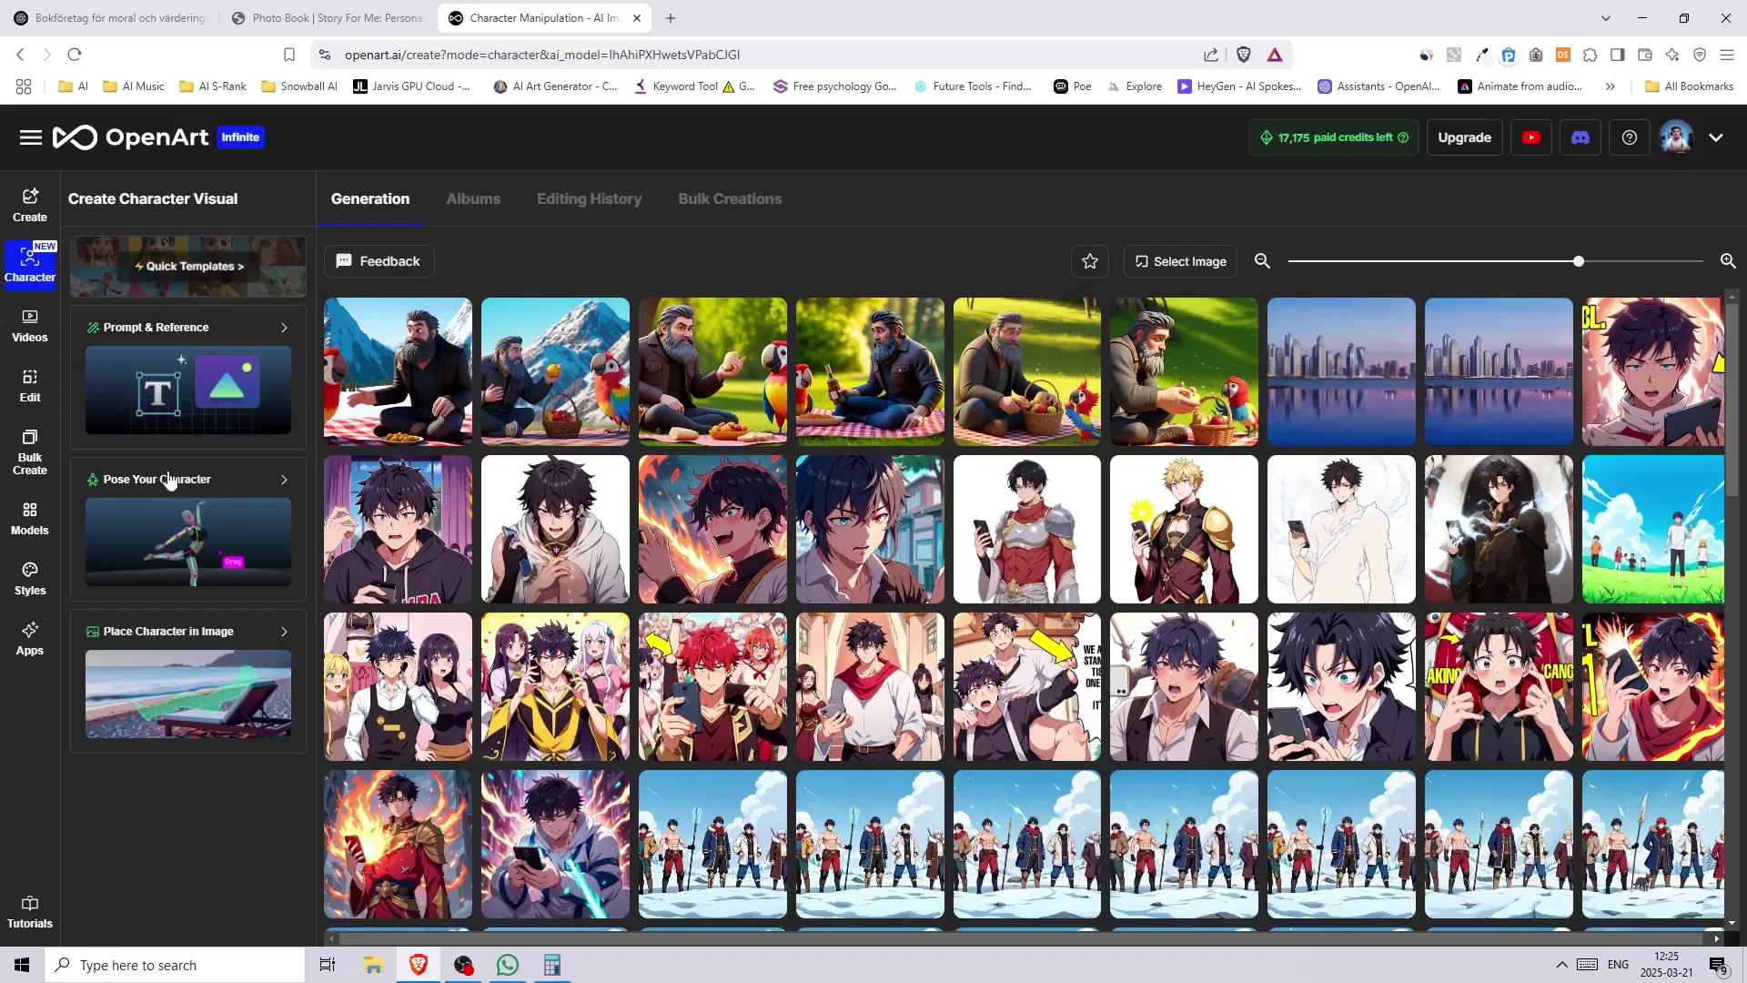
click(215, 390)
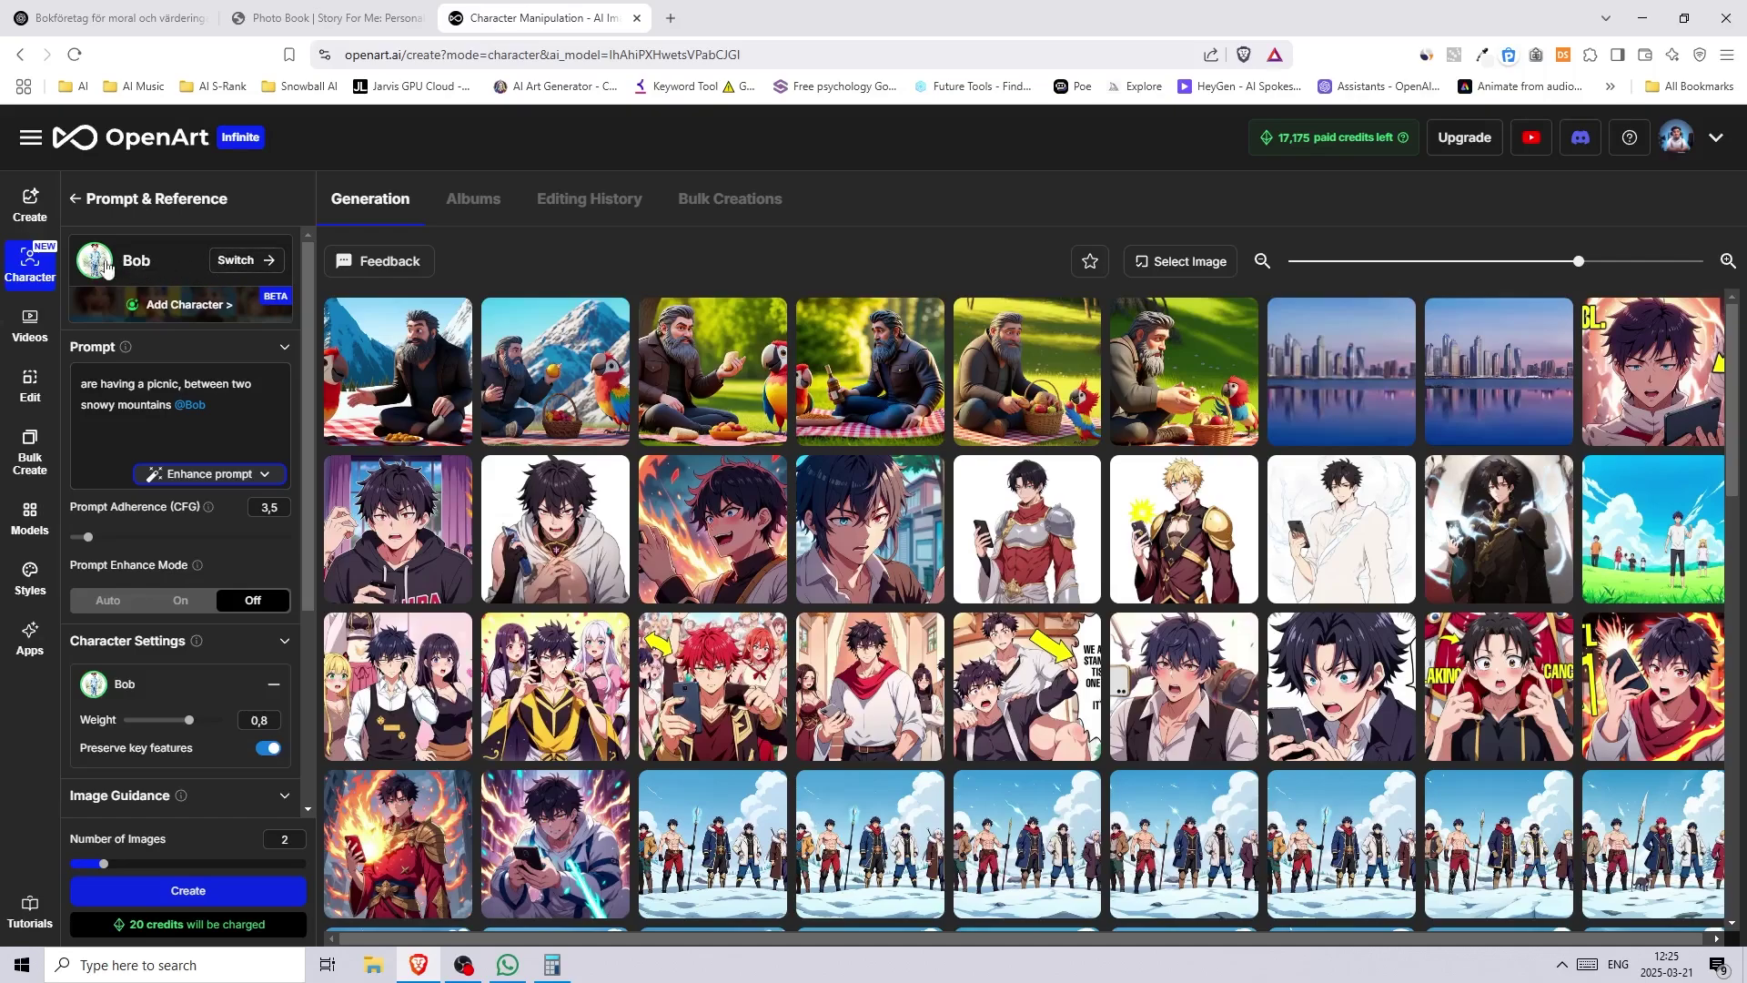
click(182, 400)
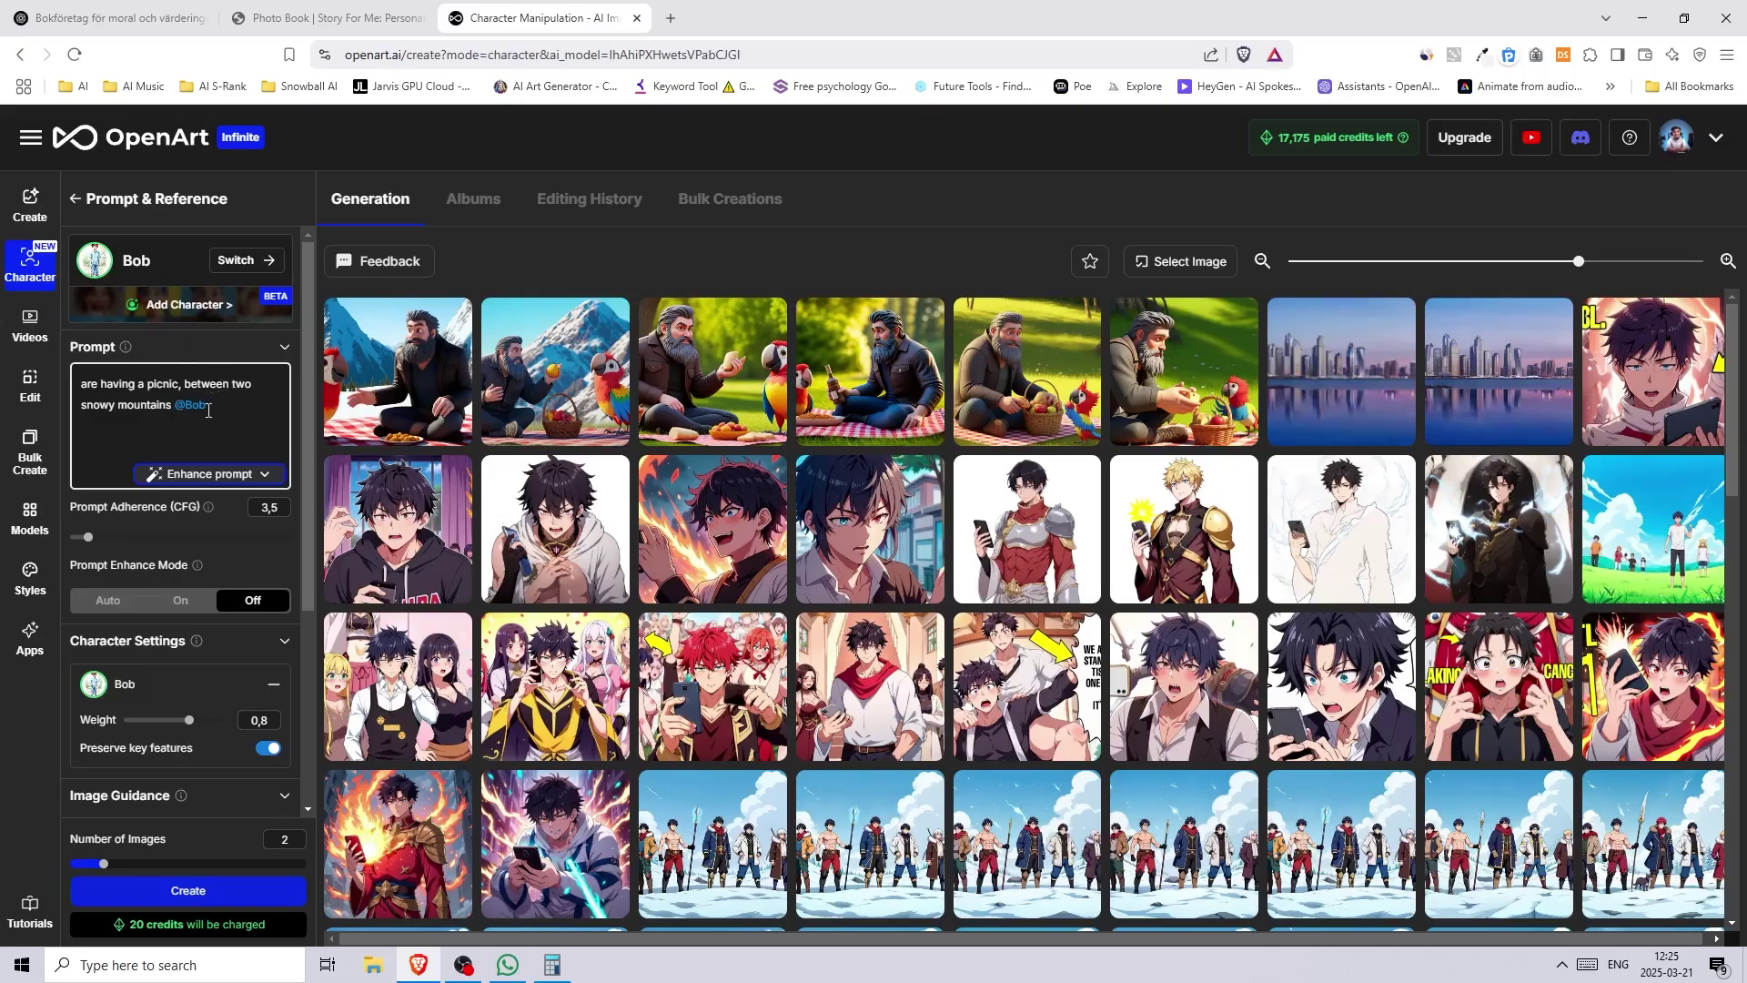
click(186, 309)
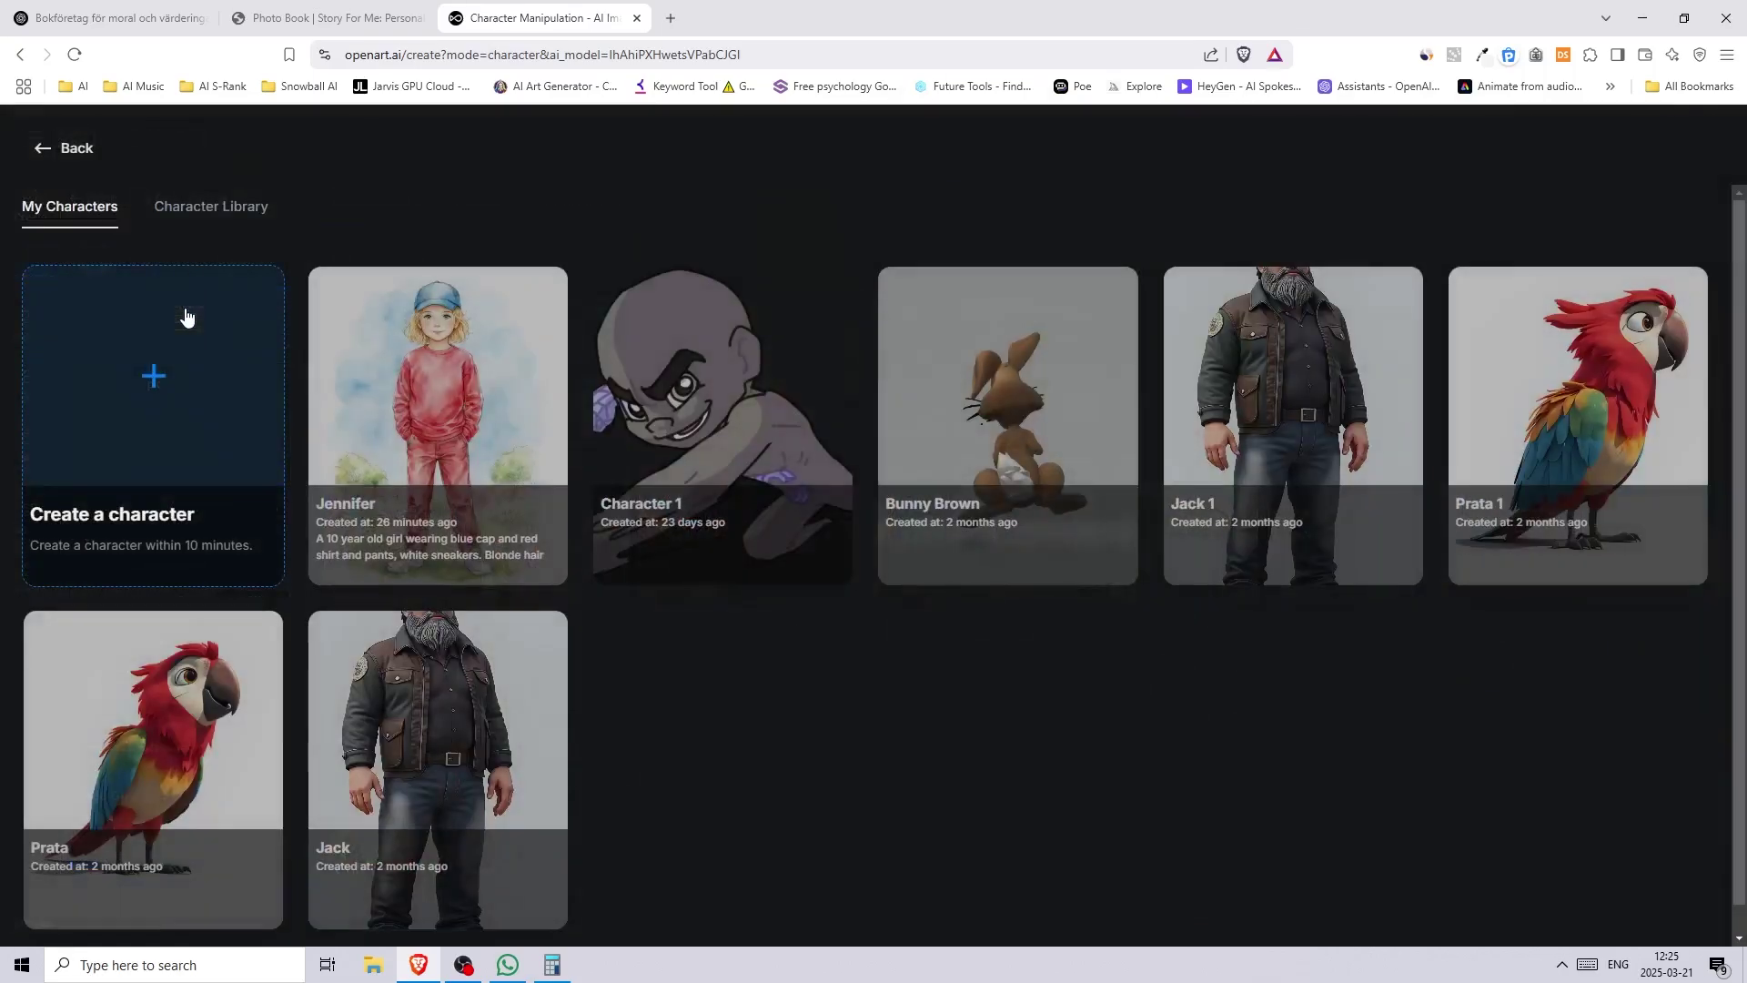
click(442, 407)
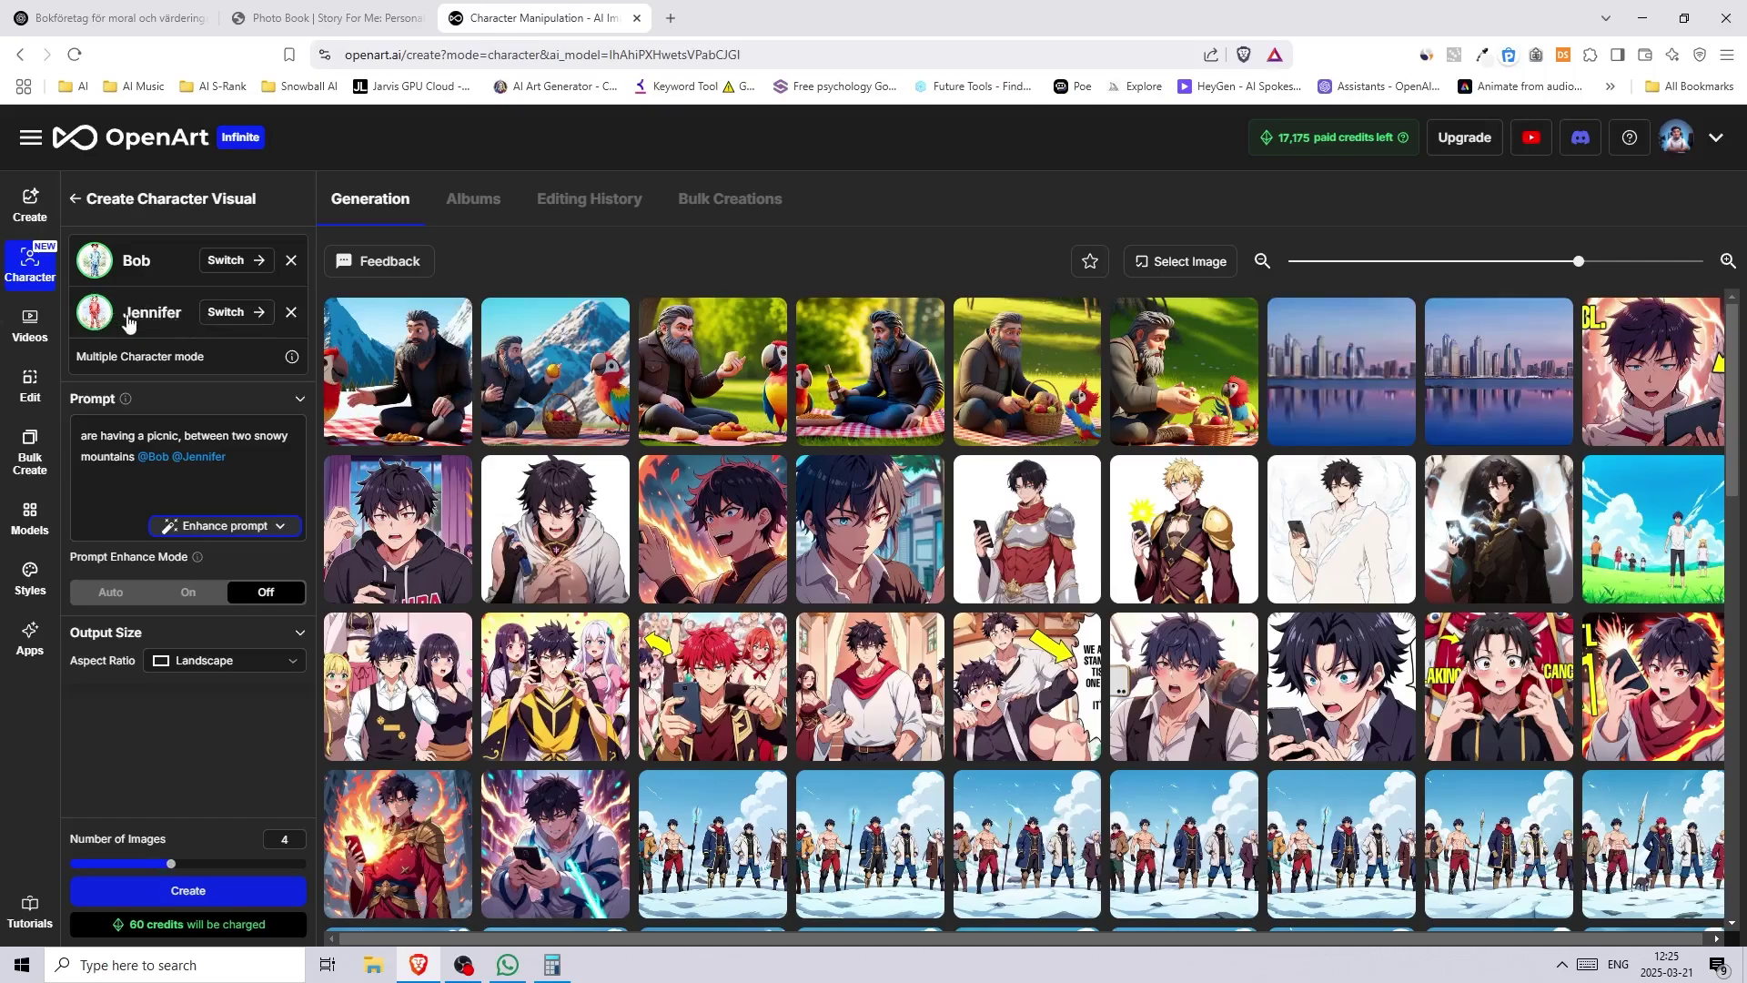
click(122, 448)
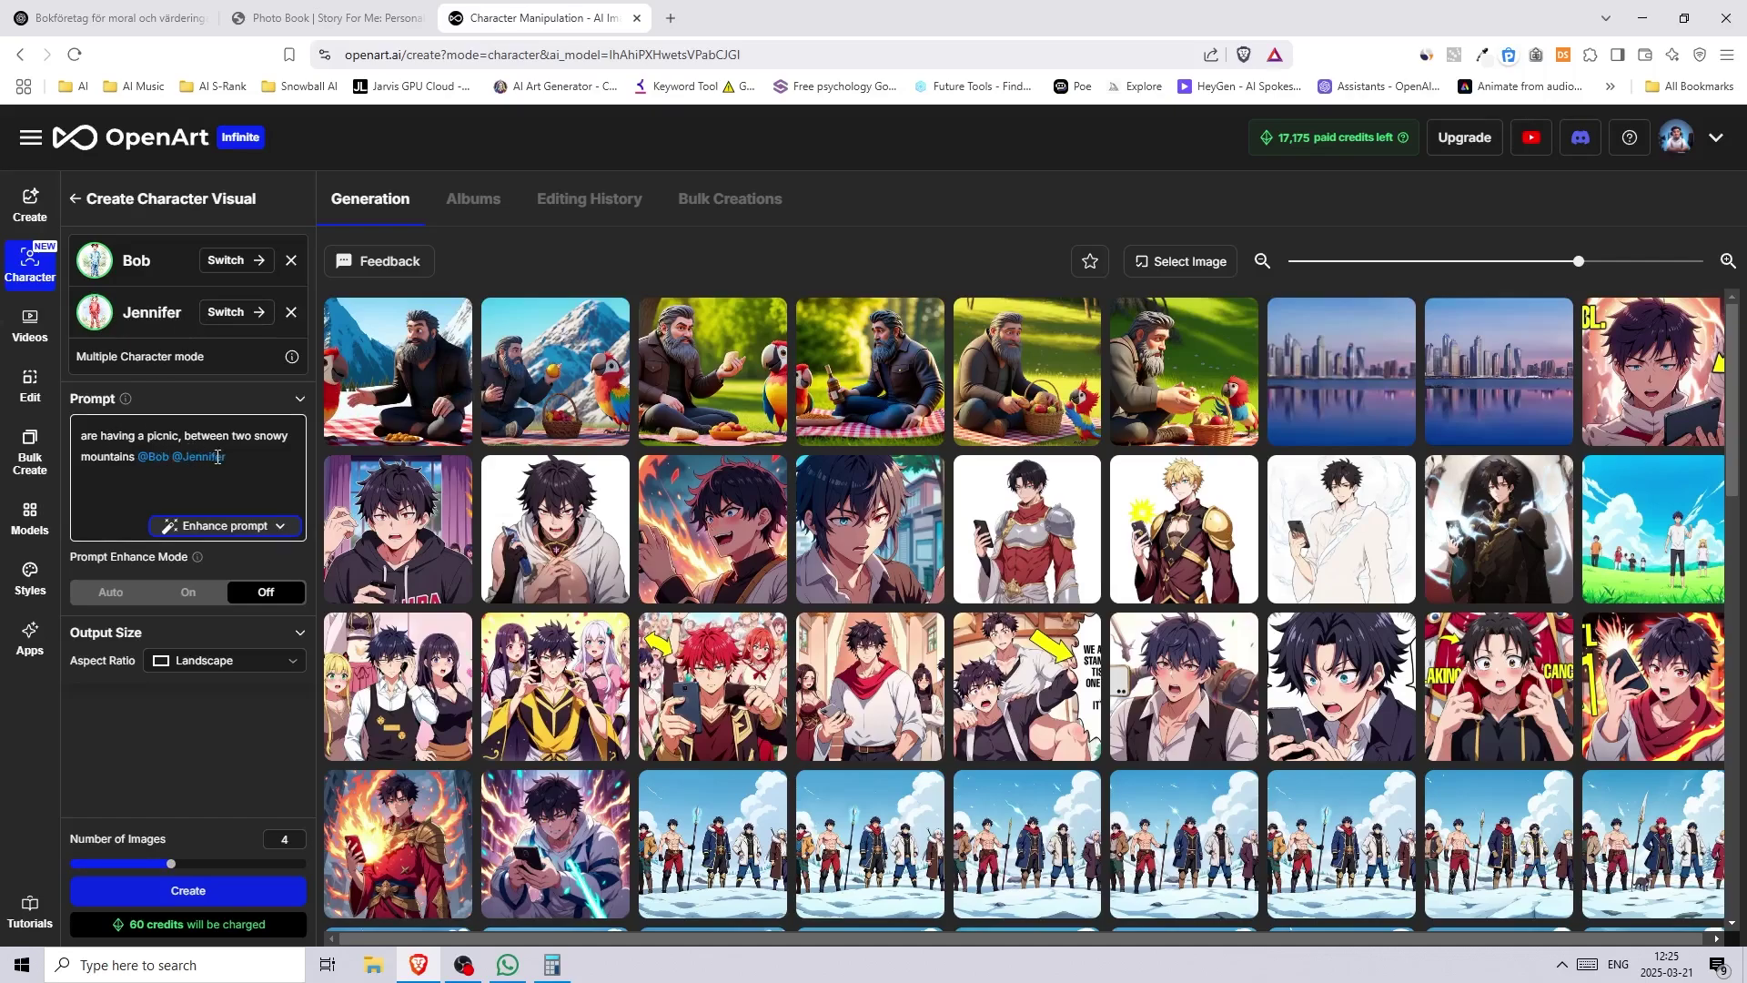
drag(218, 457, 146, 455)
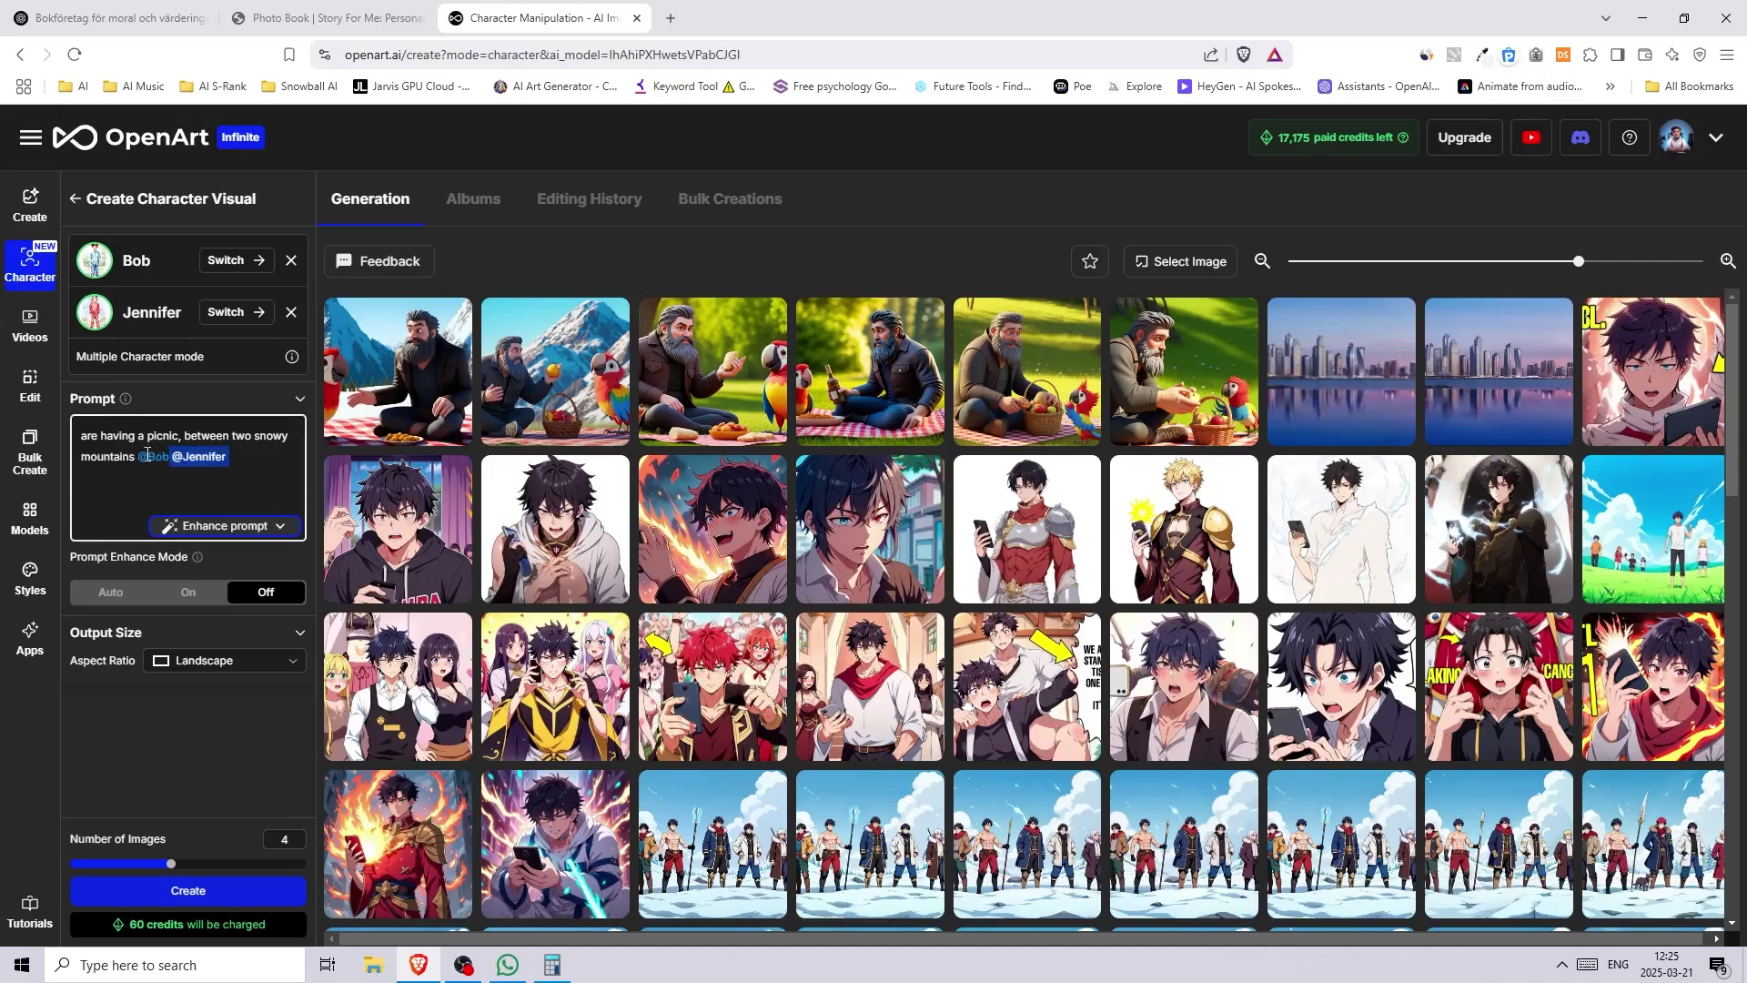
click(243, 457)
drag(227, 457, 139, 455)
key(BackSpace)
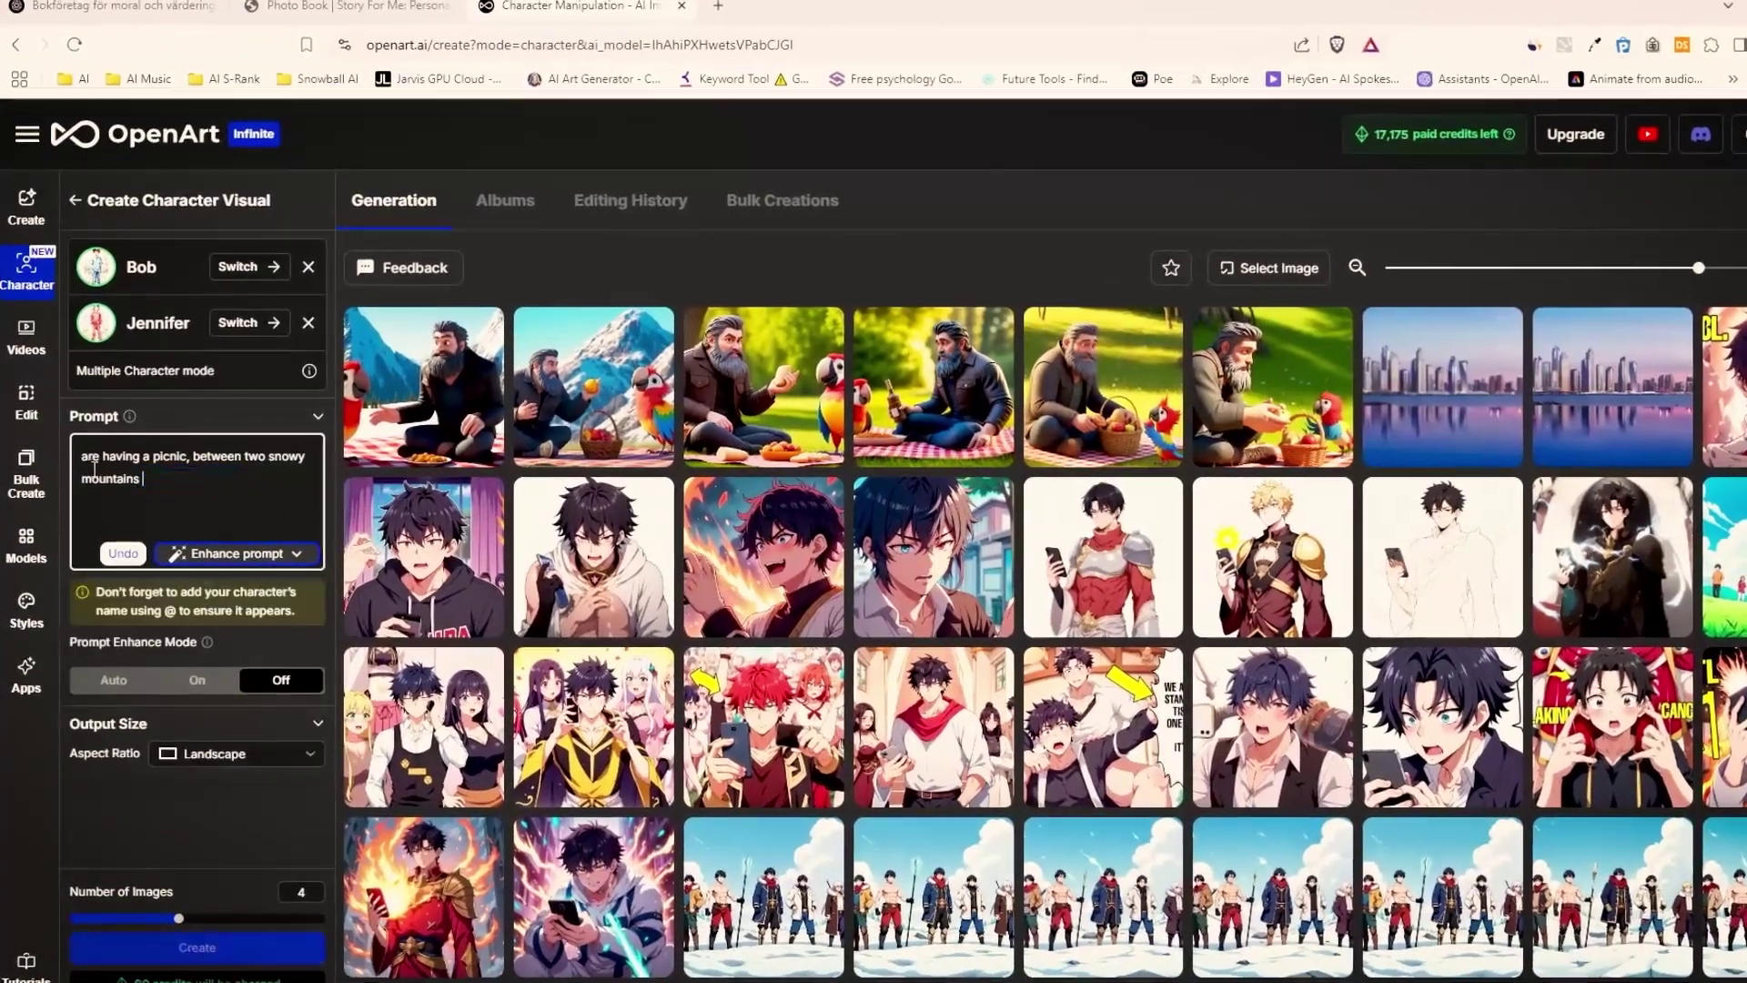
key(ctrl+z)
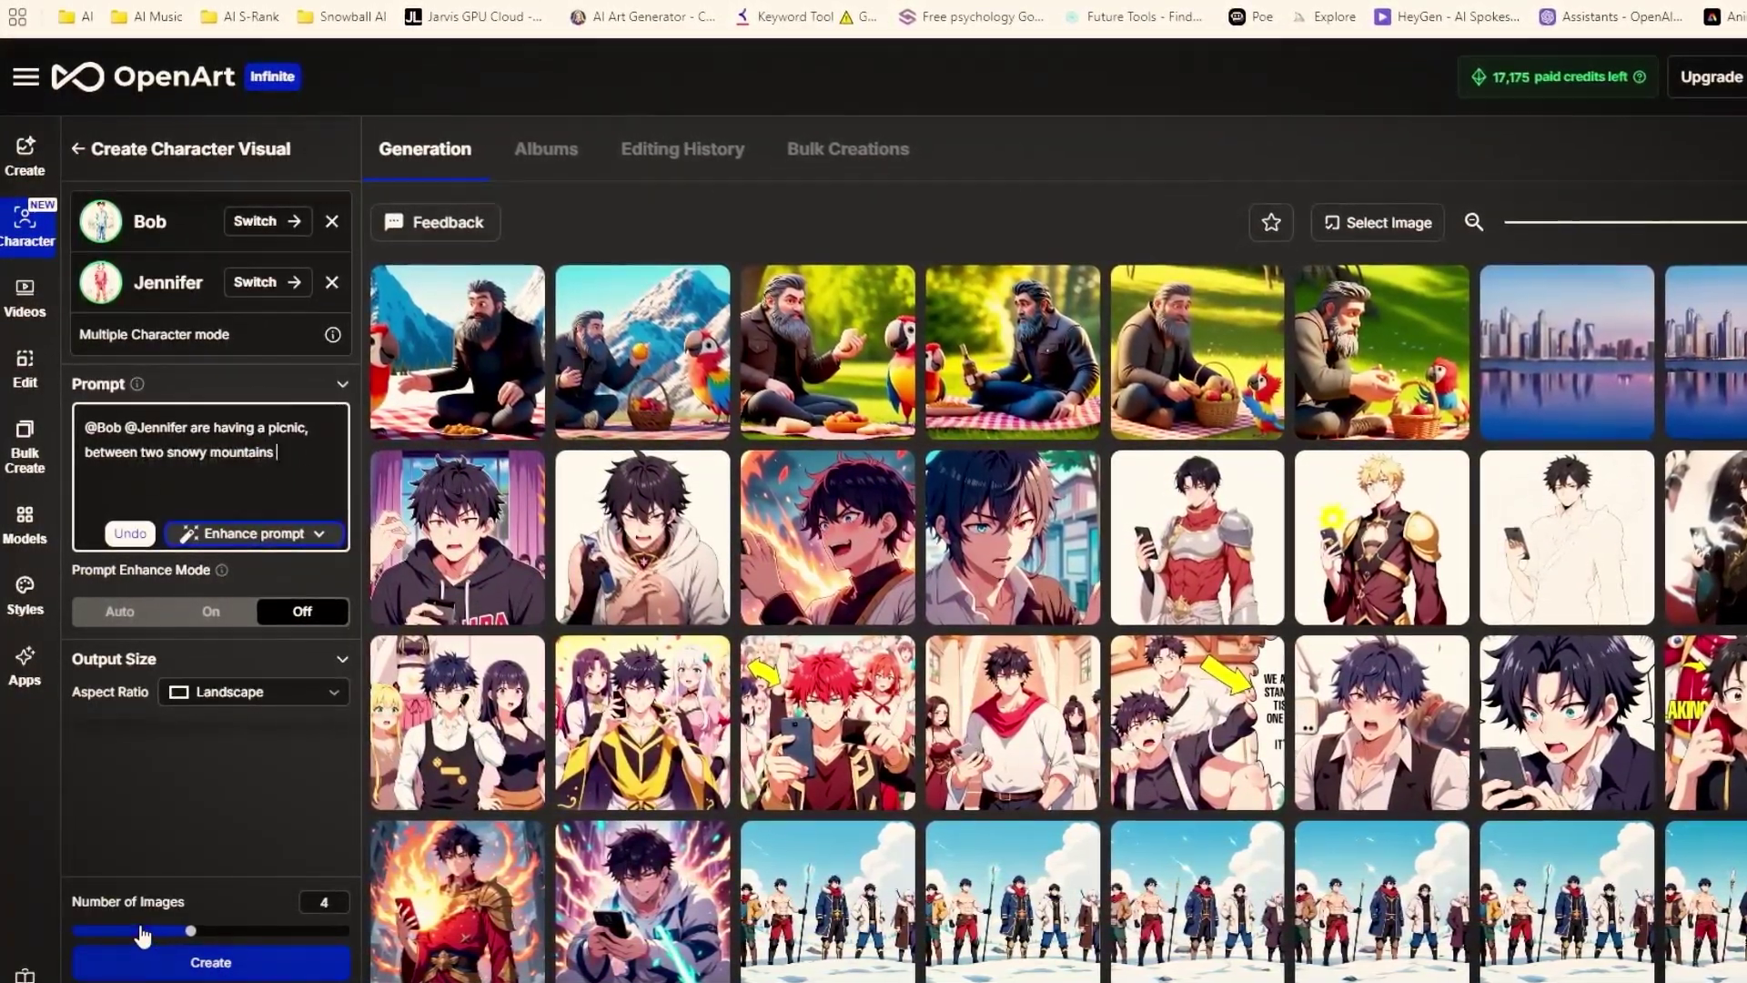
- Generate 2 Landscape picnic images with Prompt Enhance on, and open the second one
drag(190, 930, 111, 930)
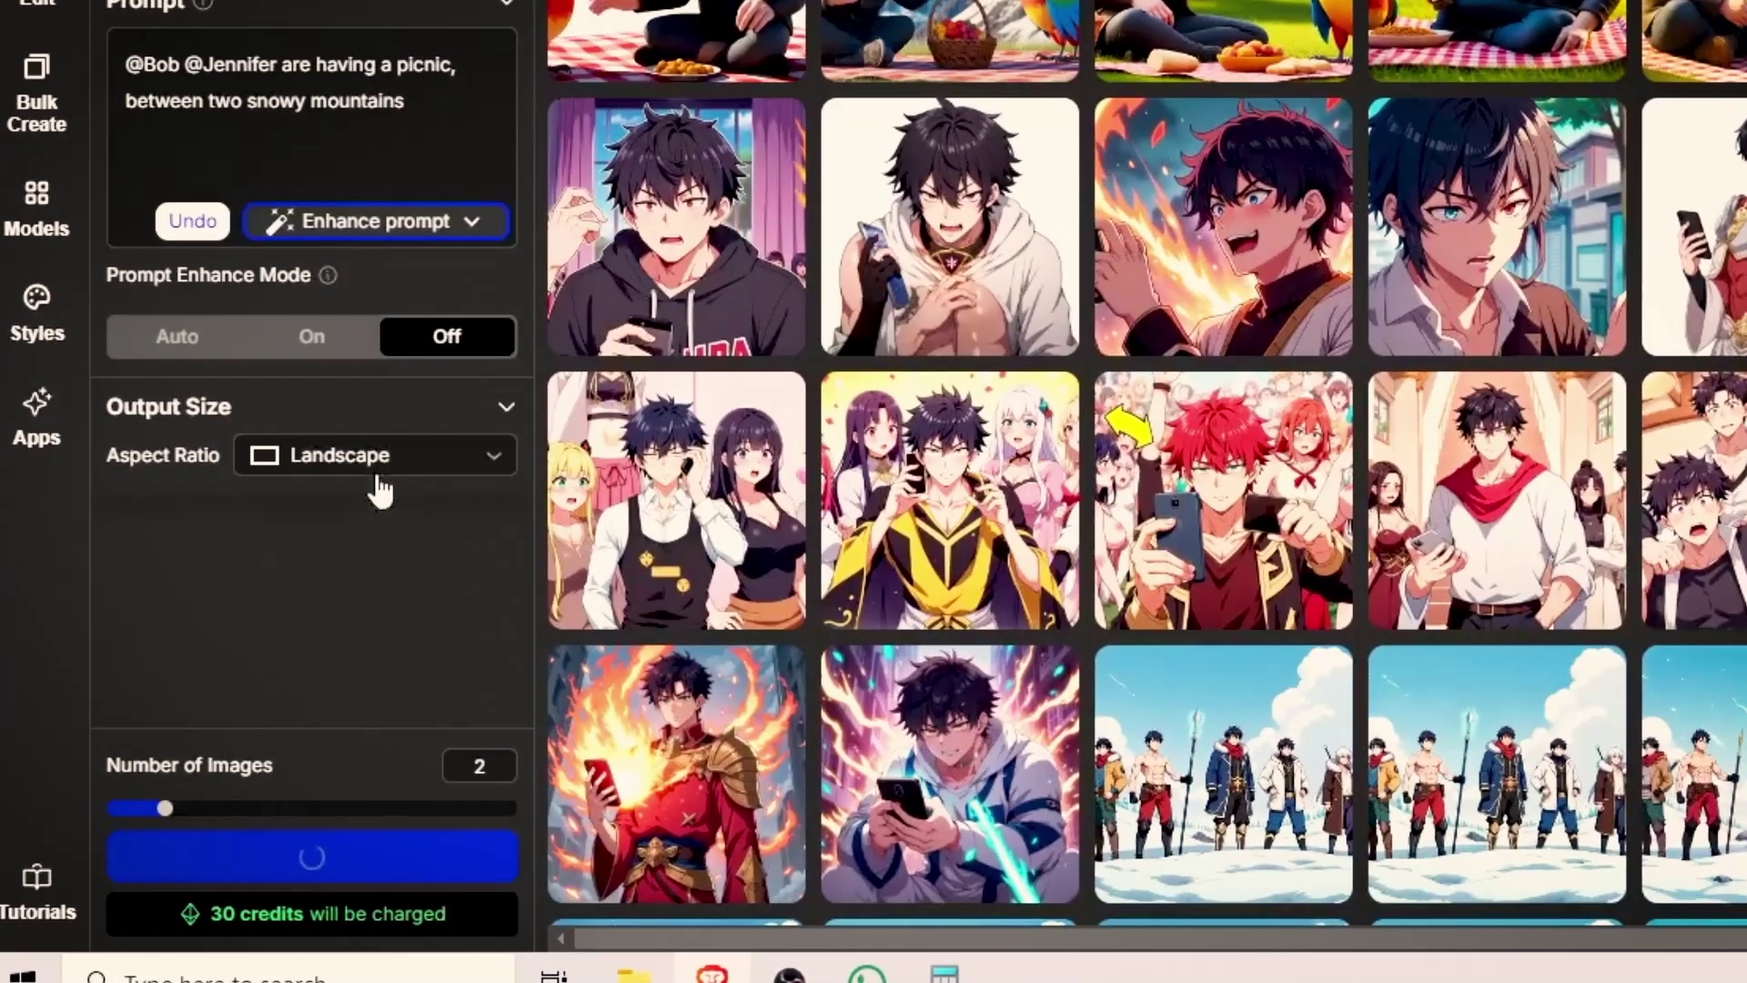
click(378, 464)
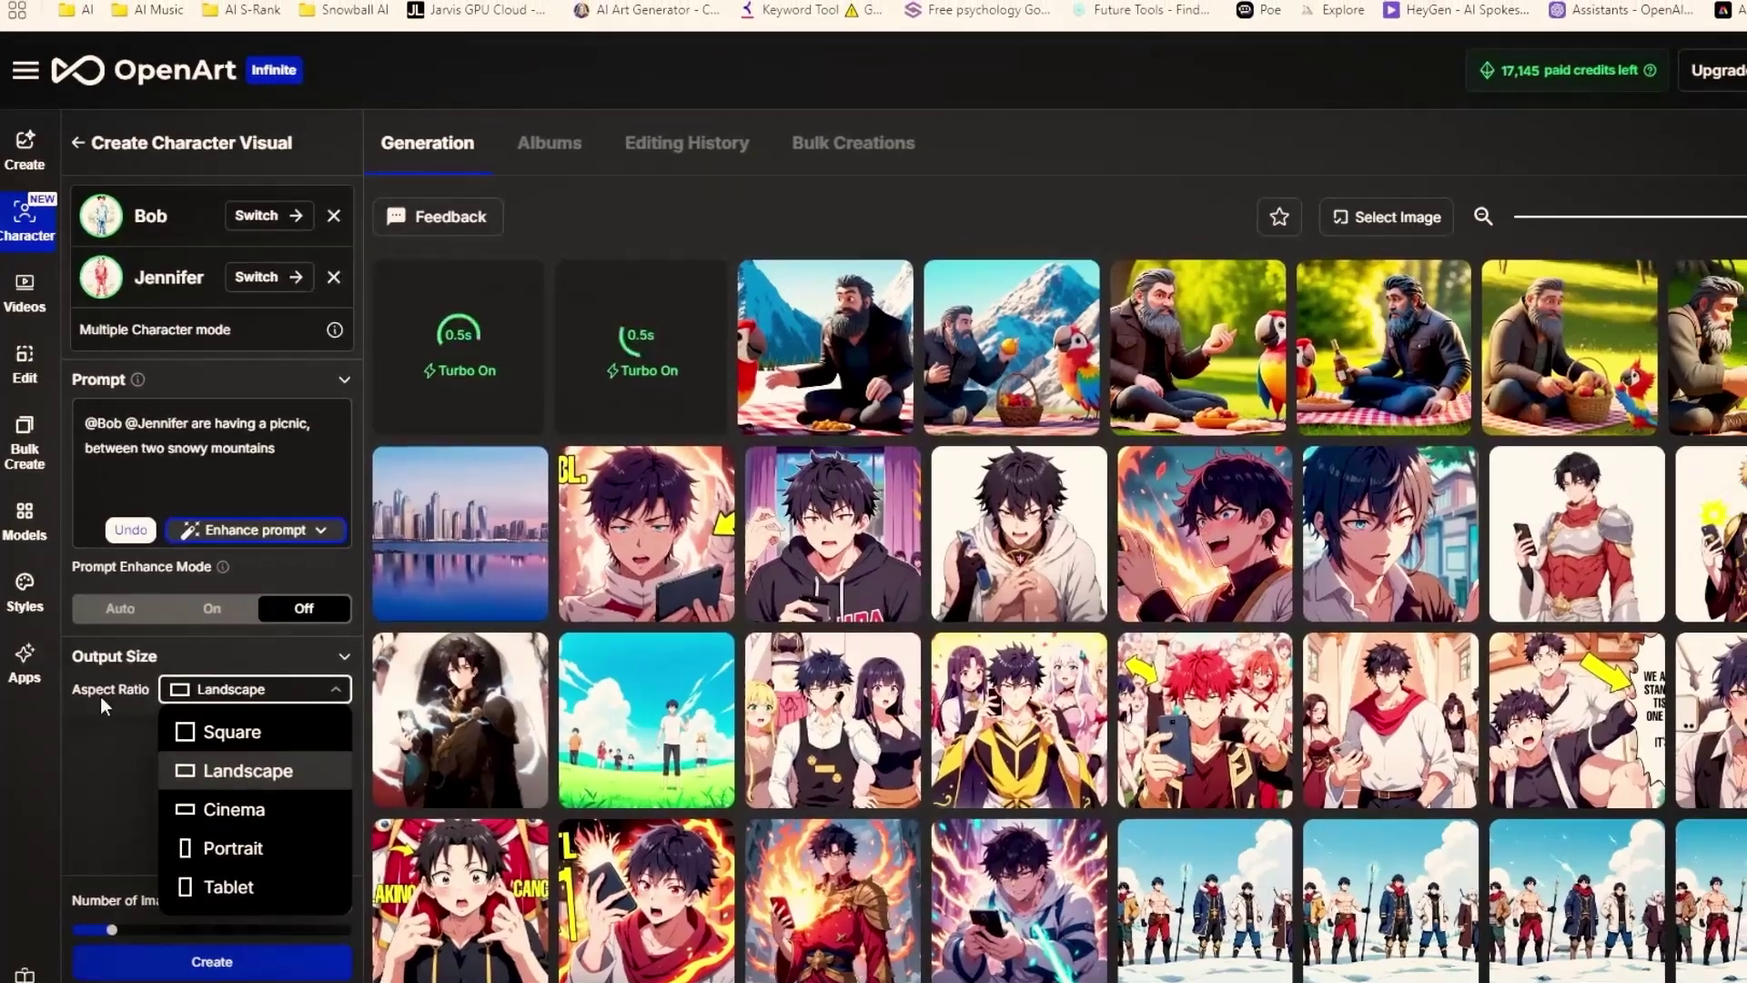
click(107, 693)
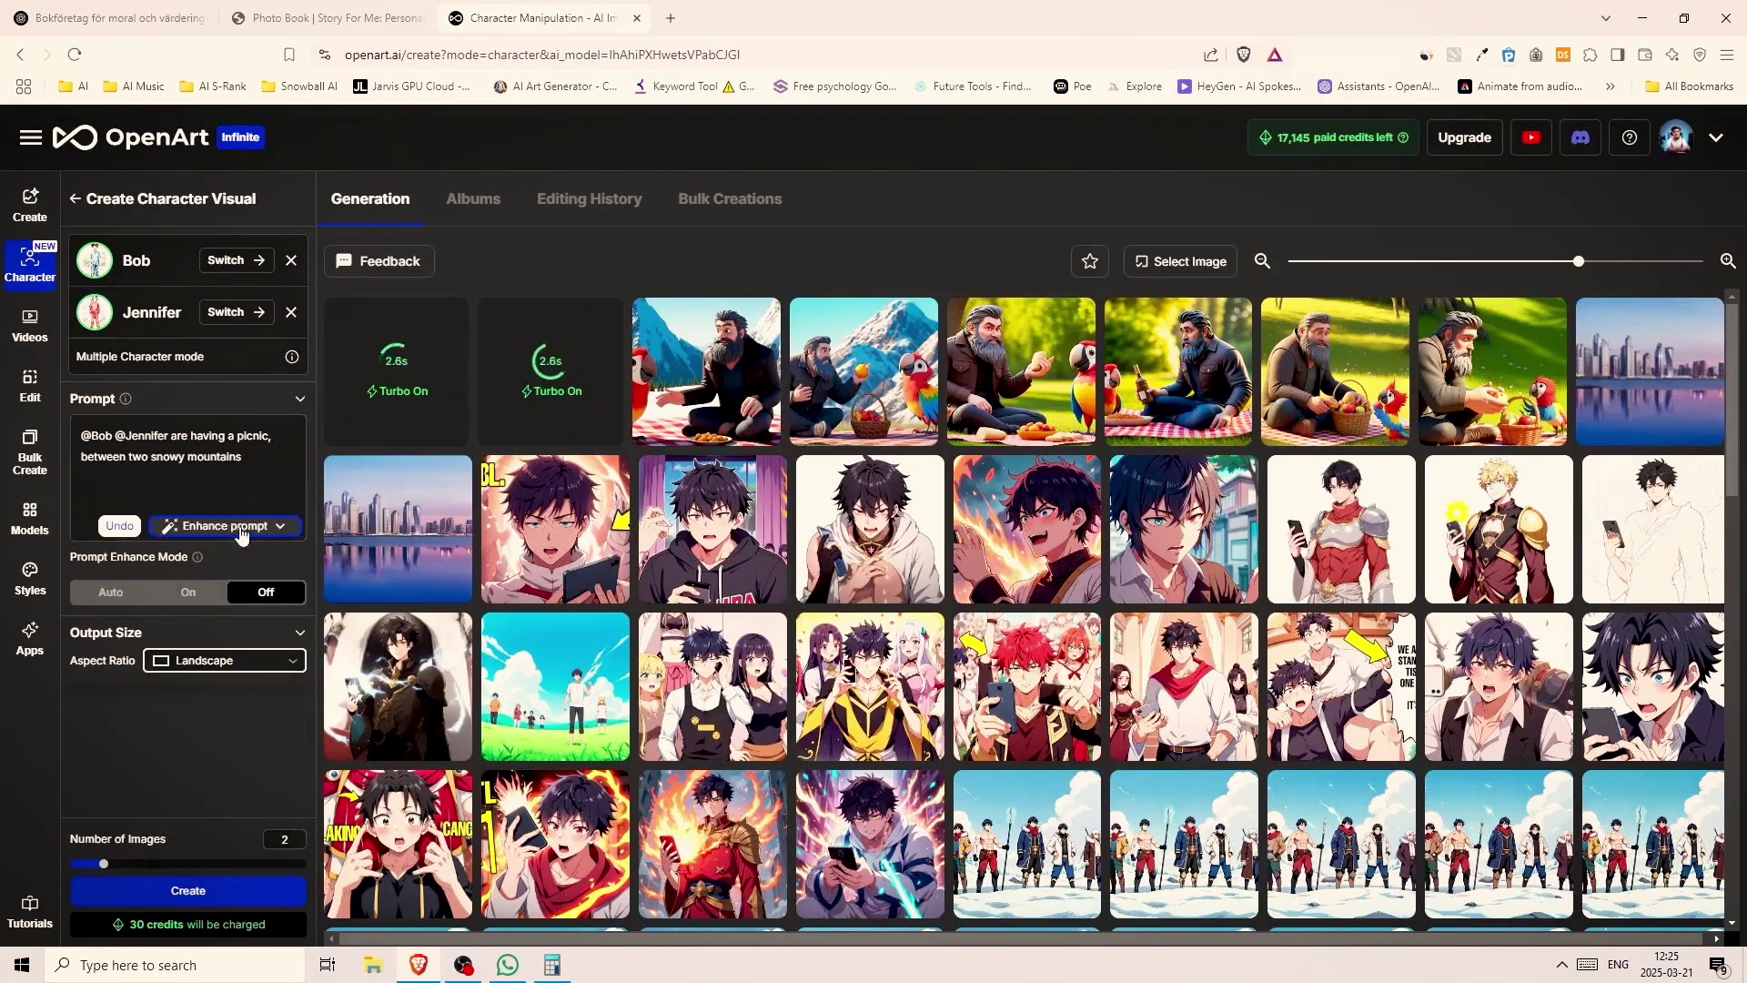
click(200, 601)
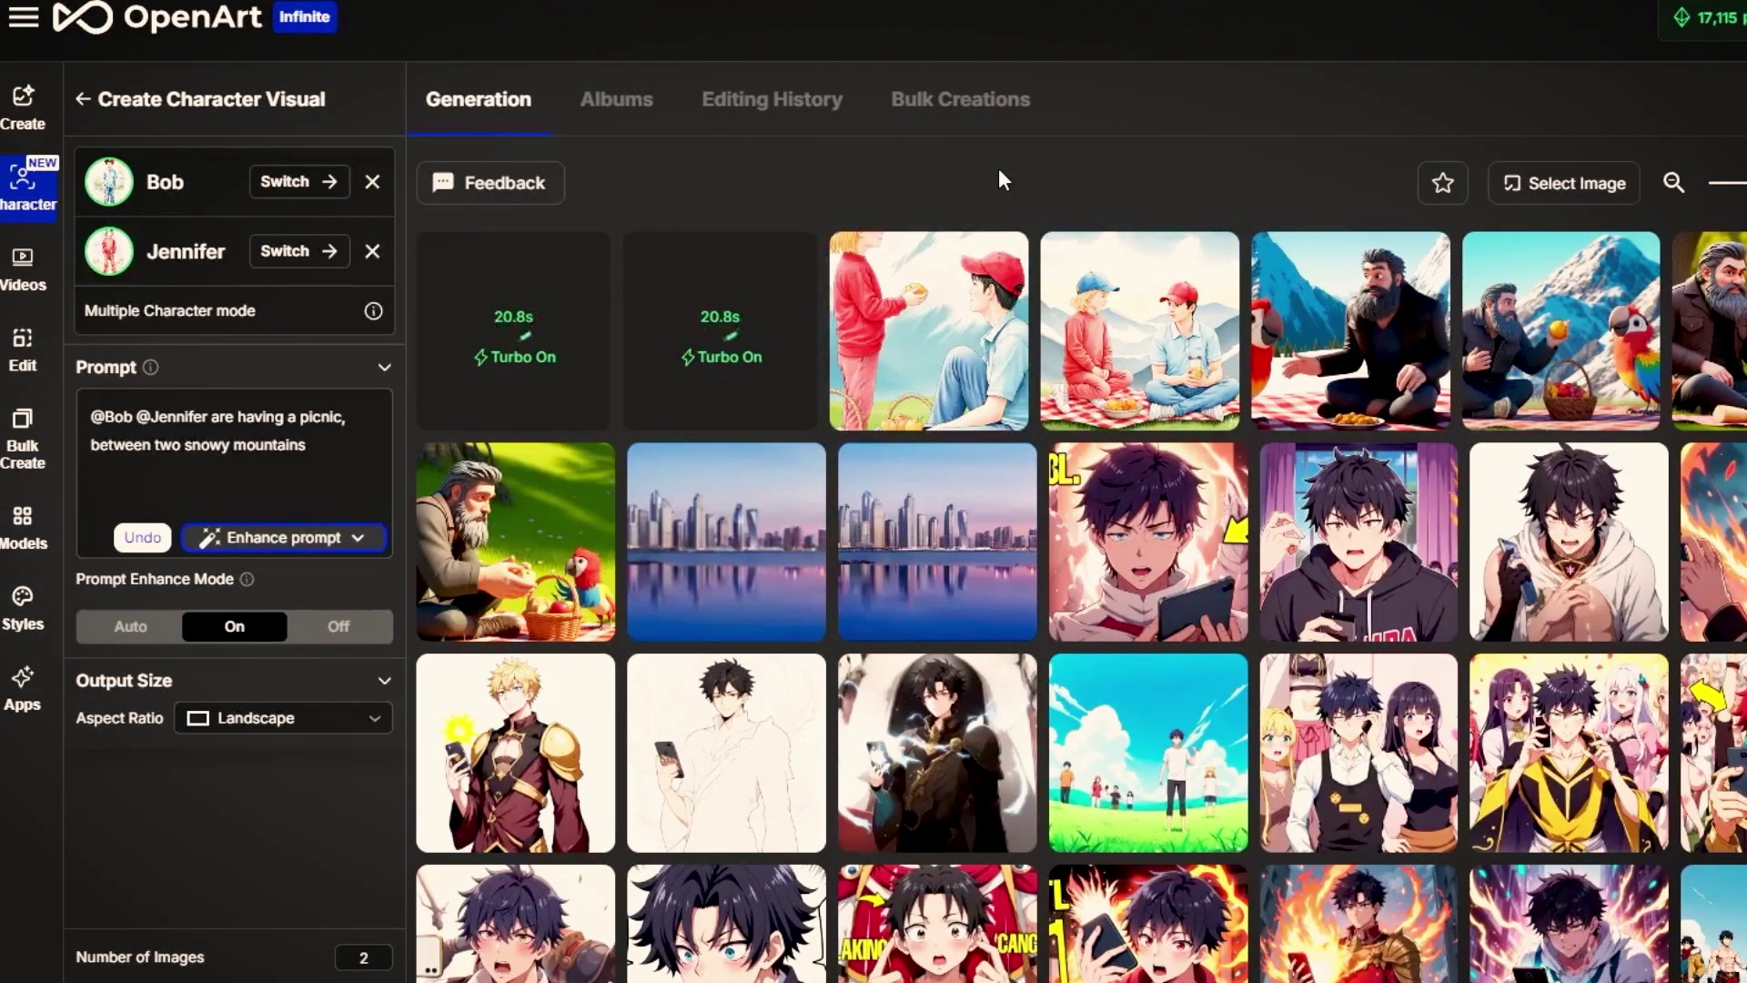
click(1132, 314)
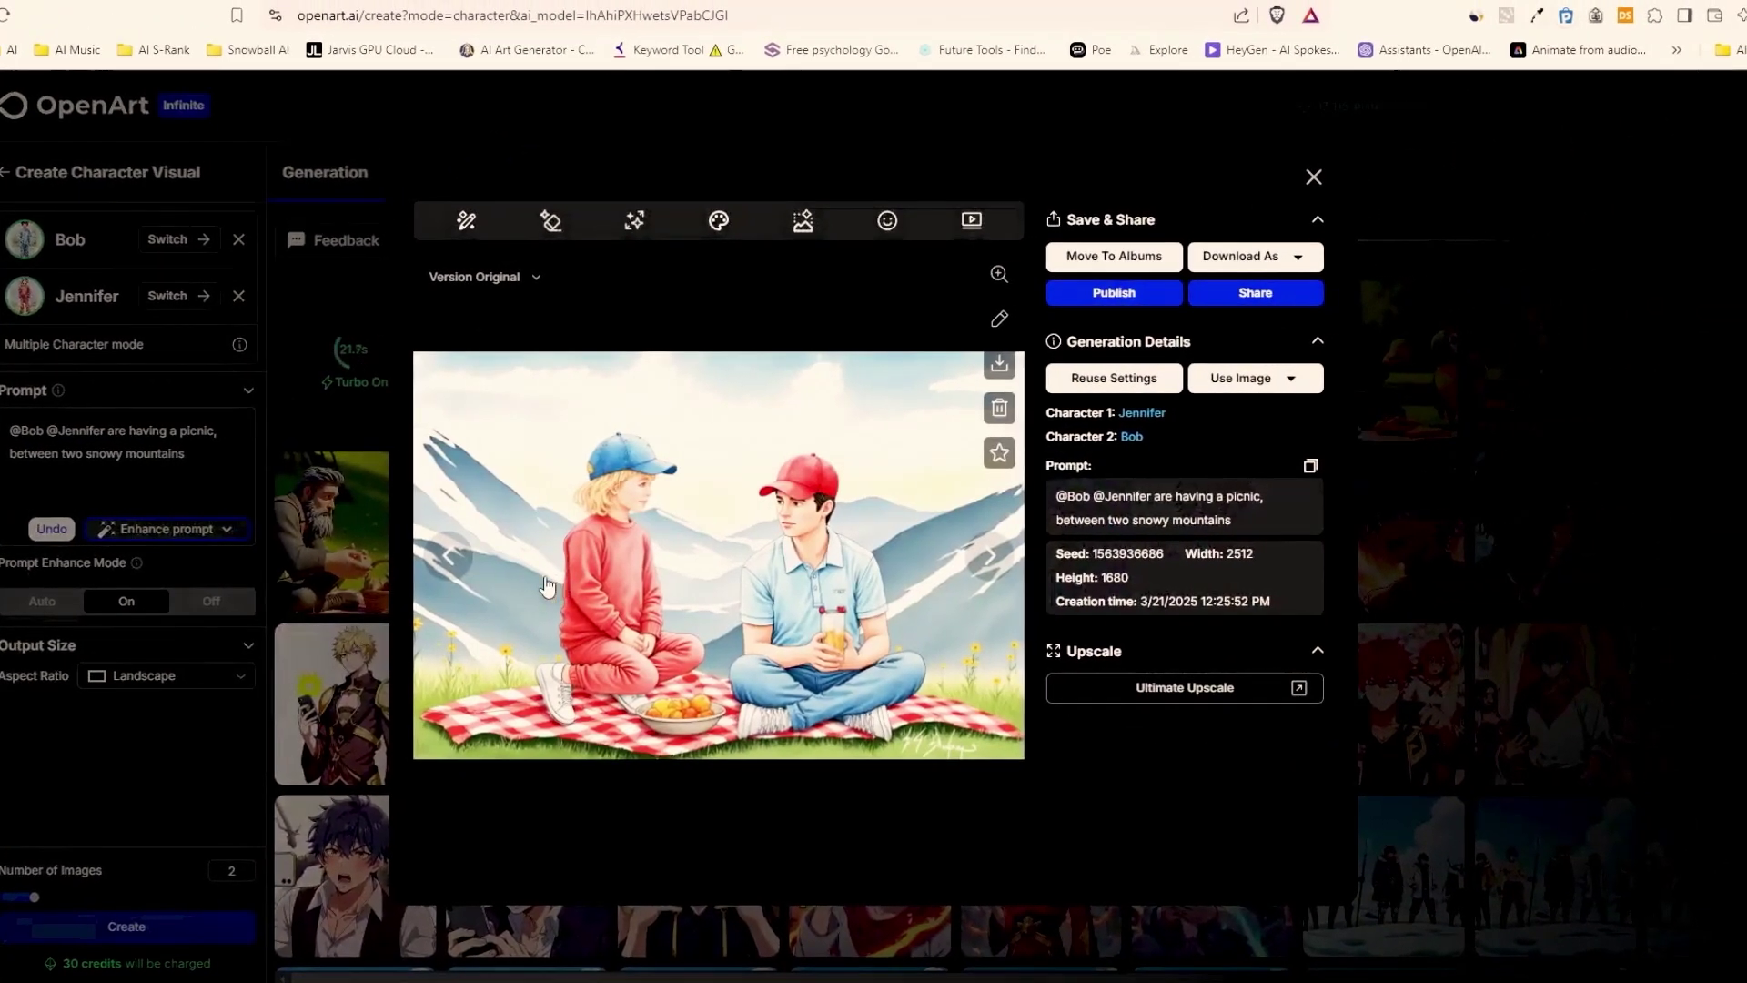
- Browse through the generated Bob and Jennifer picnic images in the viewer
click(499, 559)
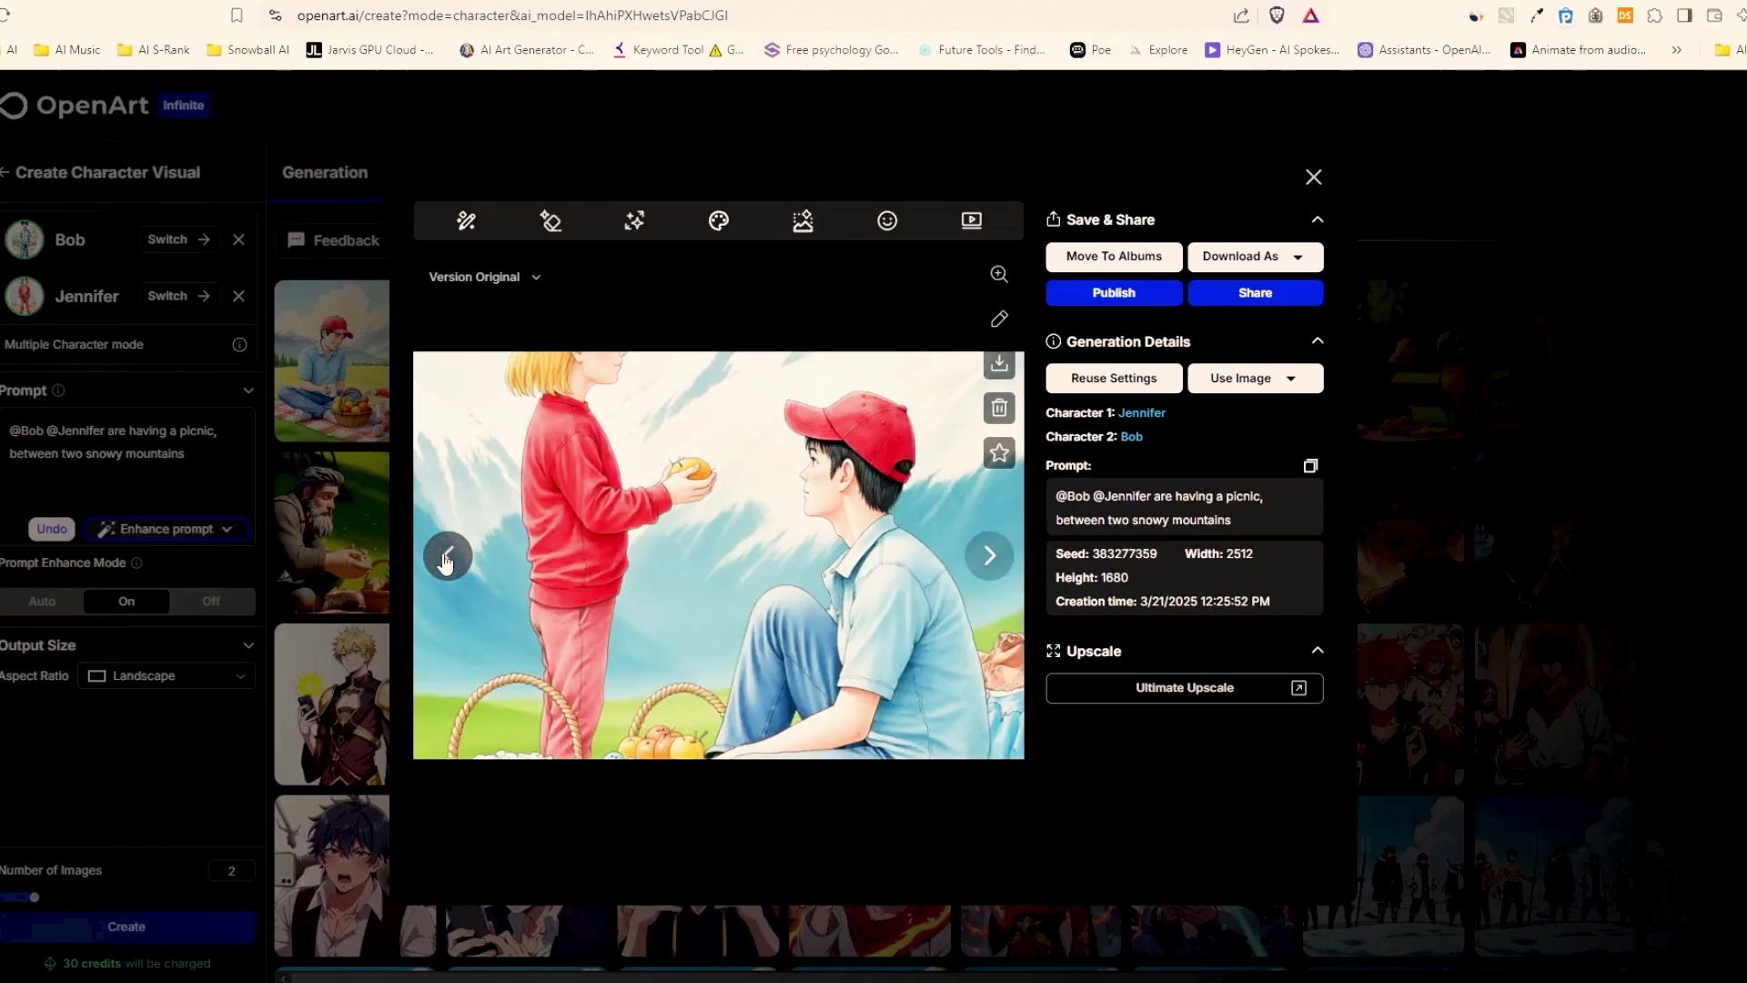
click(447, 557)
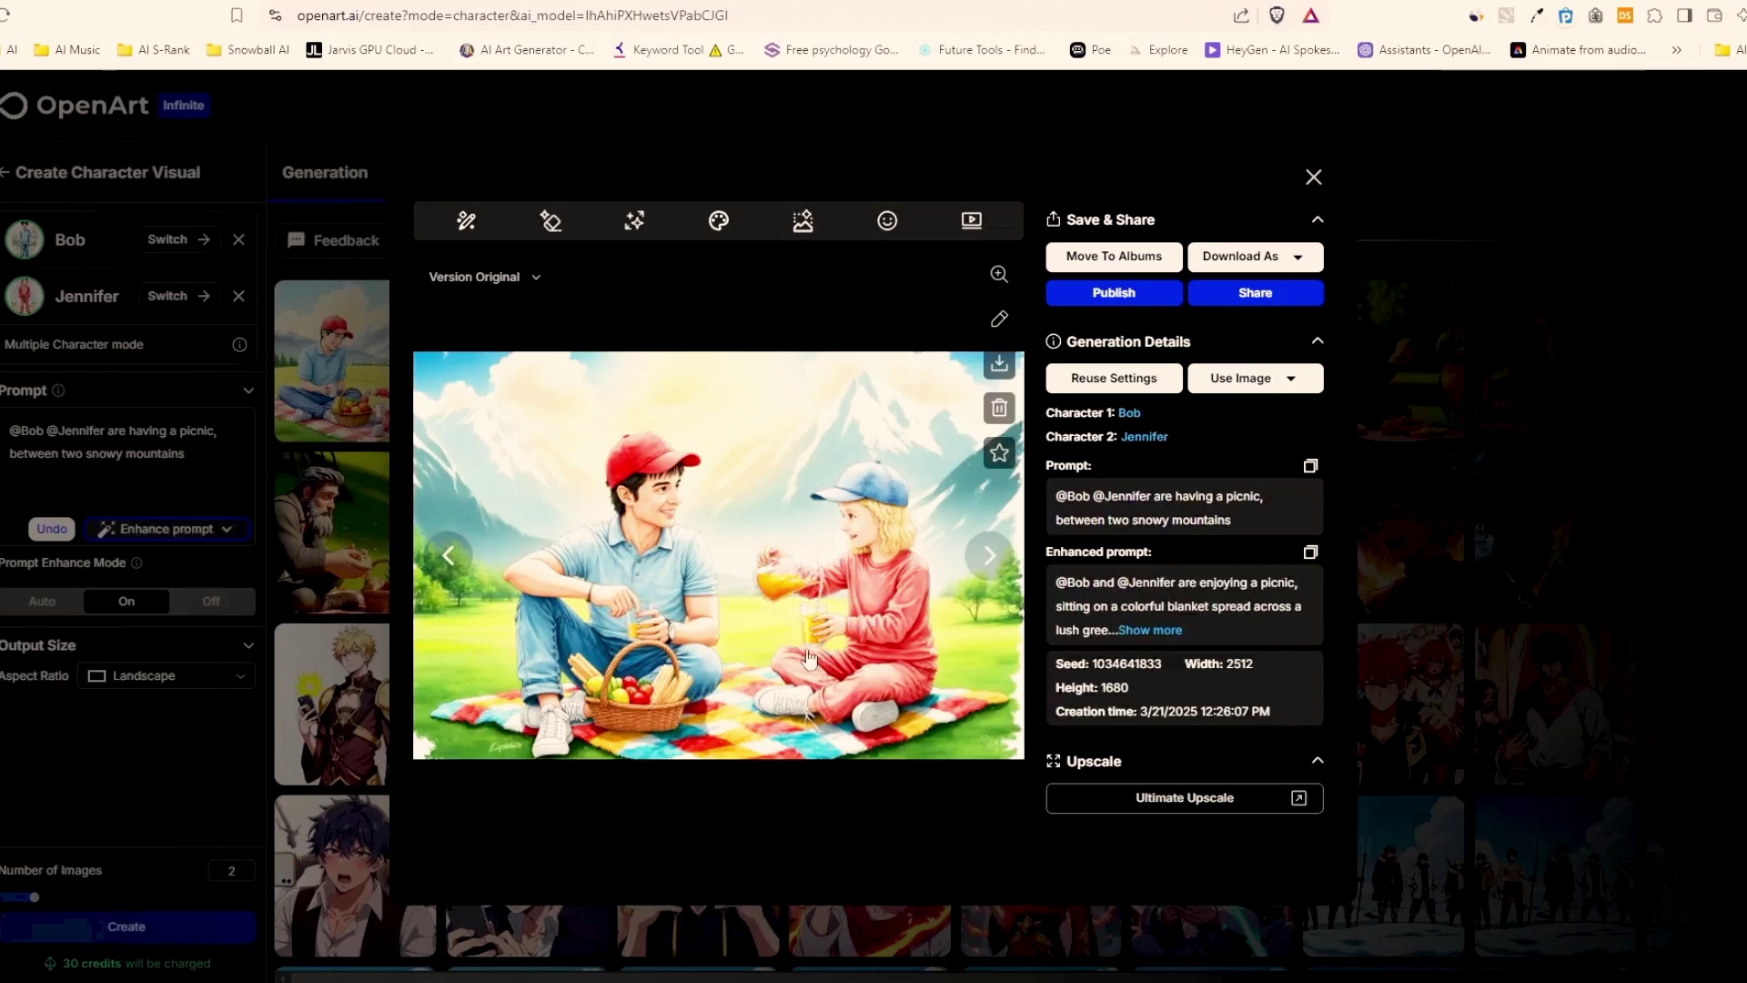
click(449, 555)
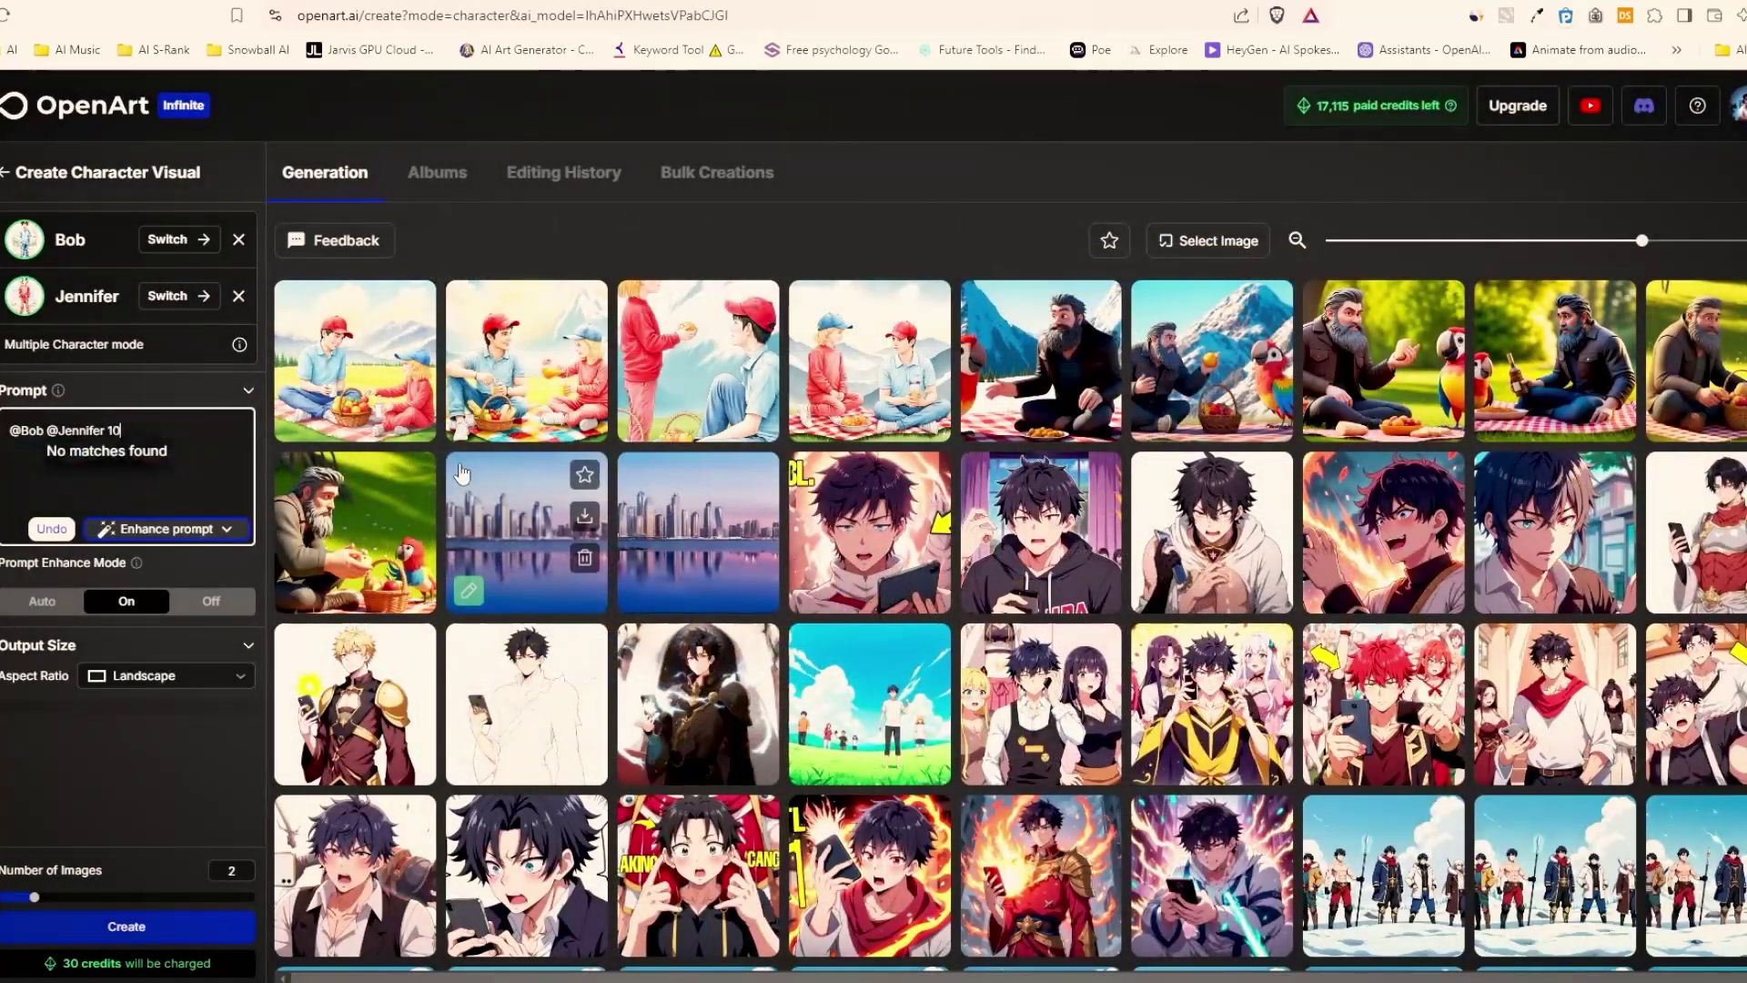
text(year o)
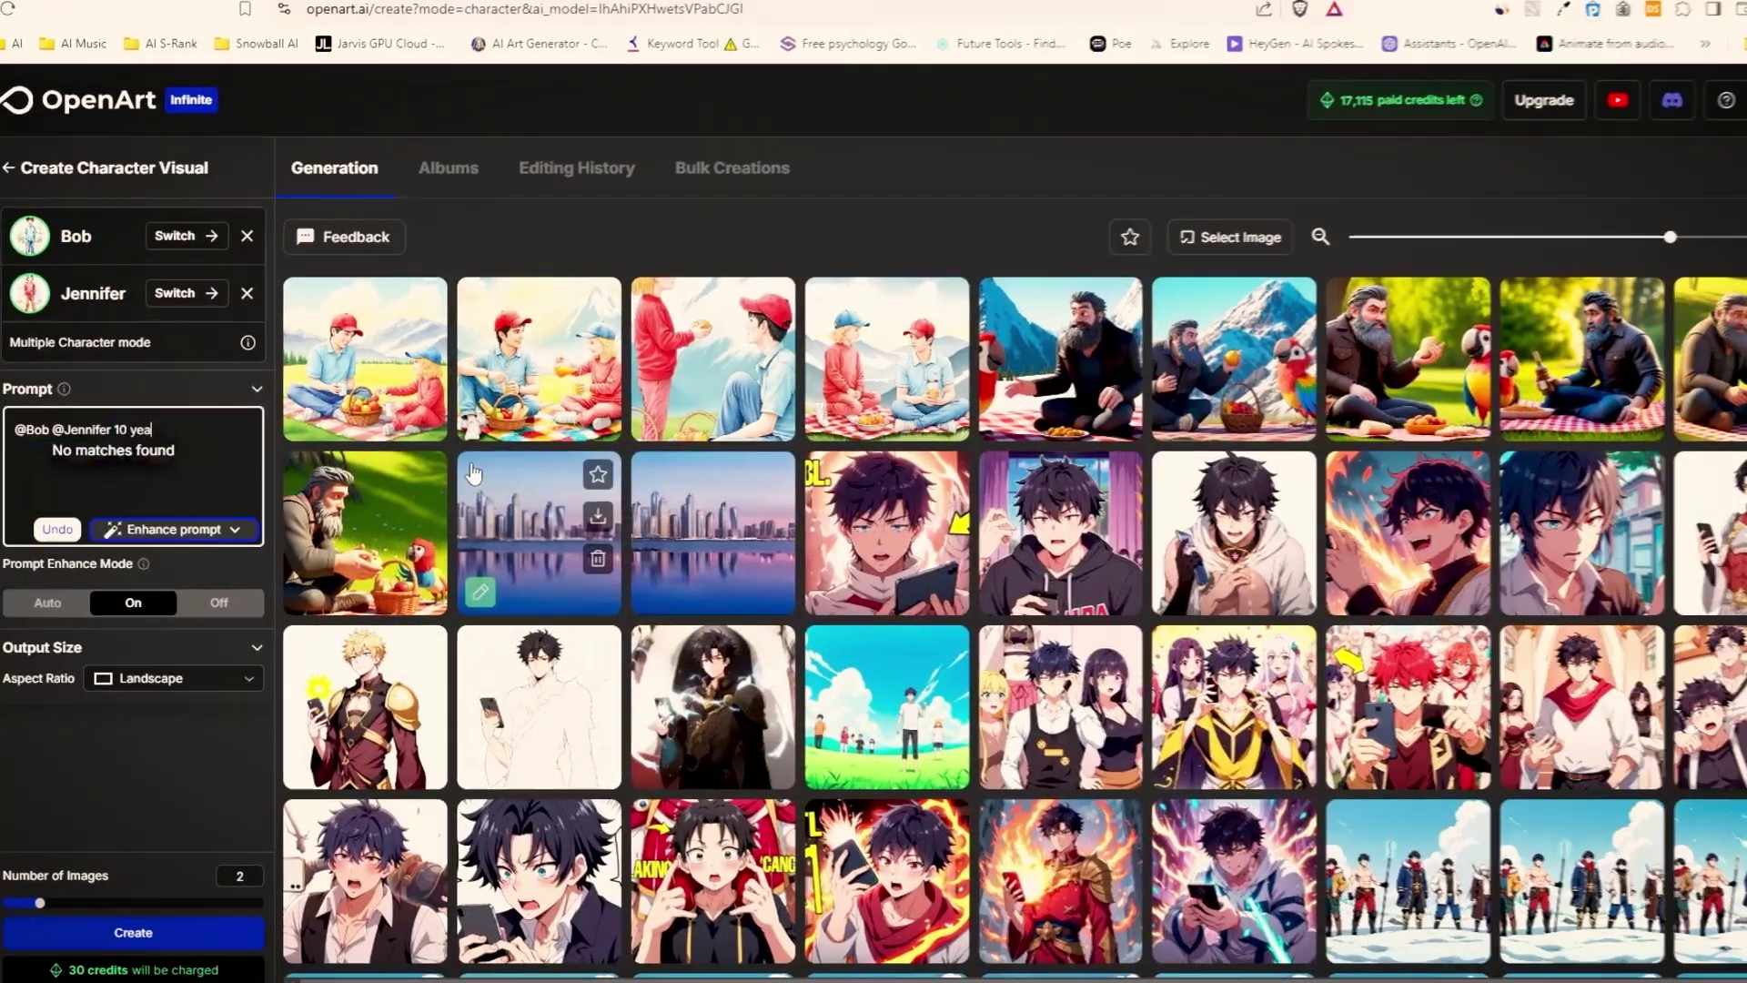
text(ld kids)
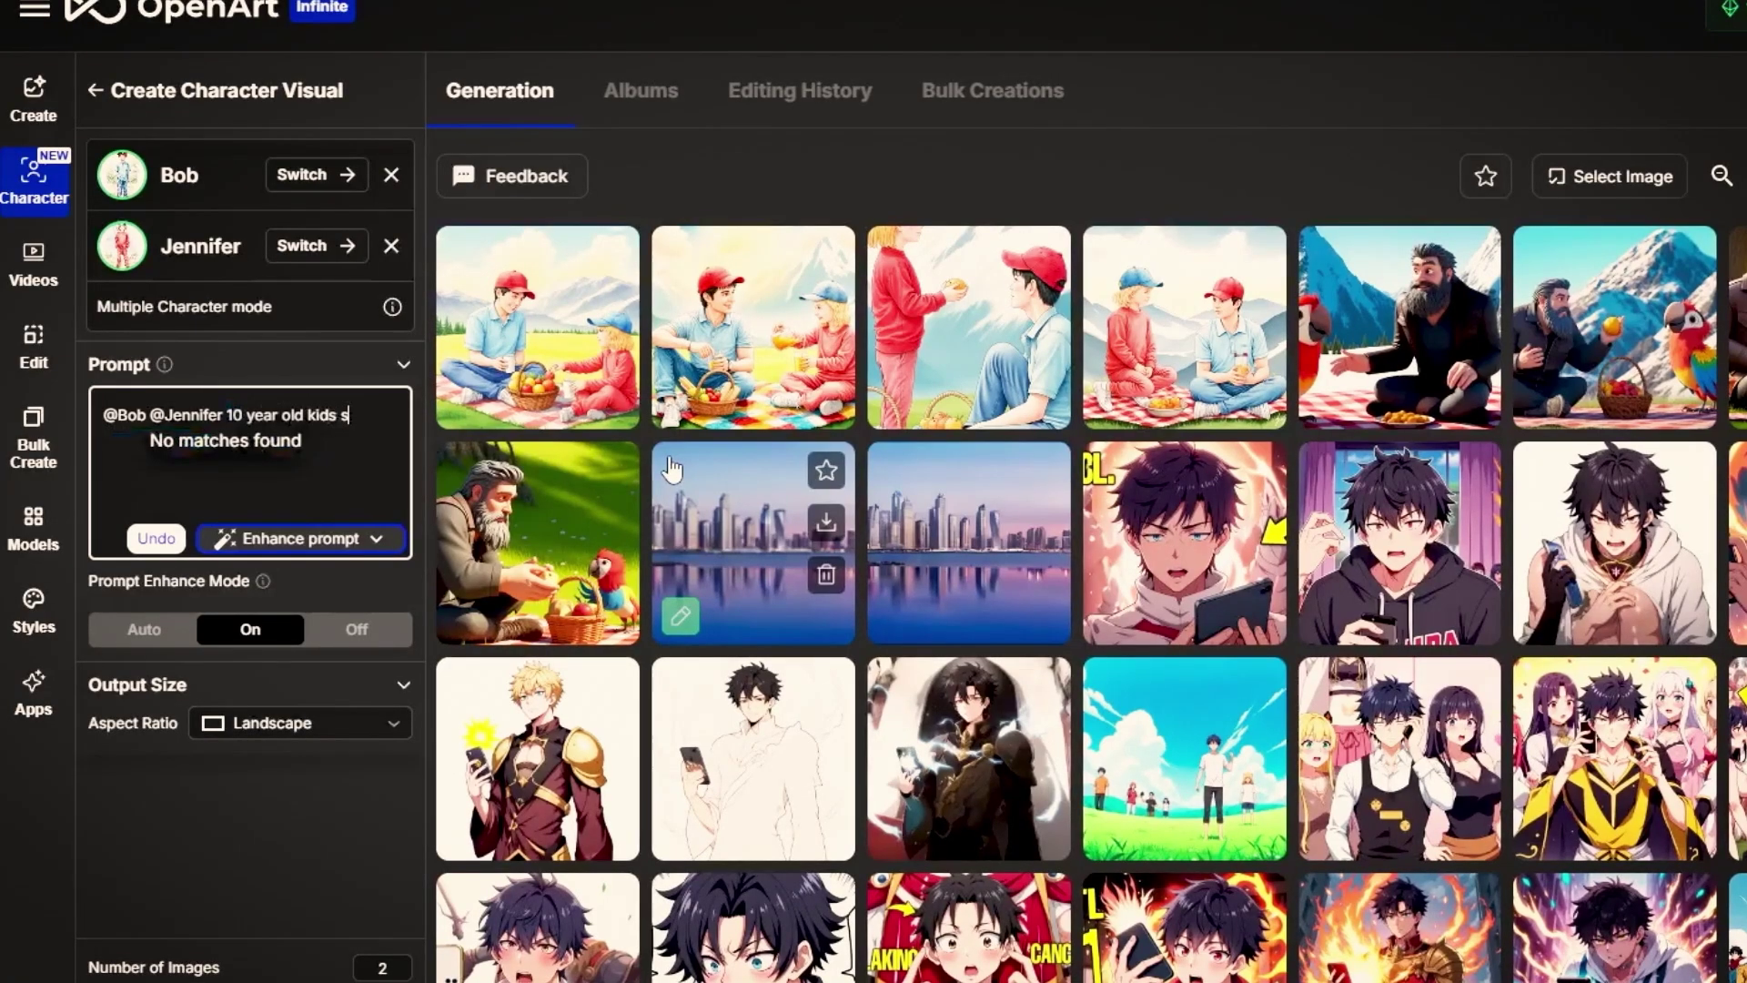
text( sitting and having a picnic)
click(207, 415)
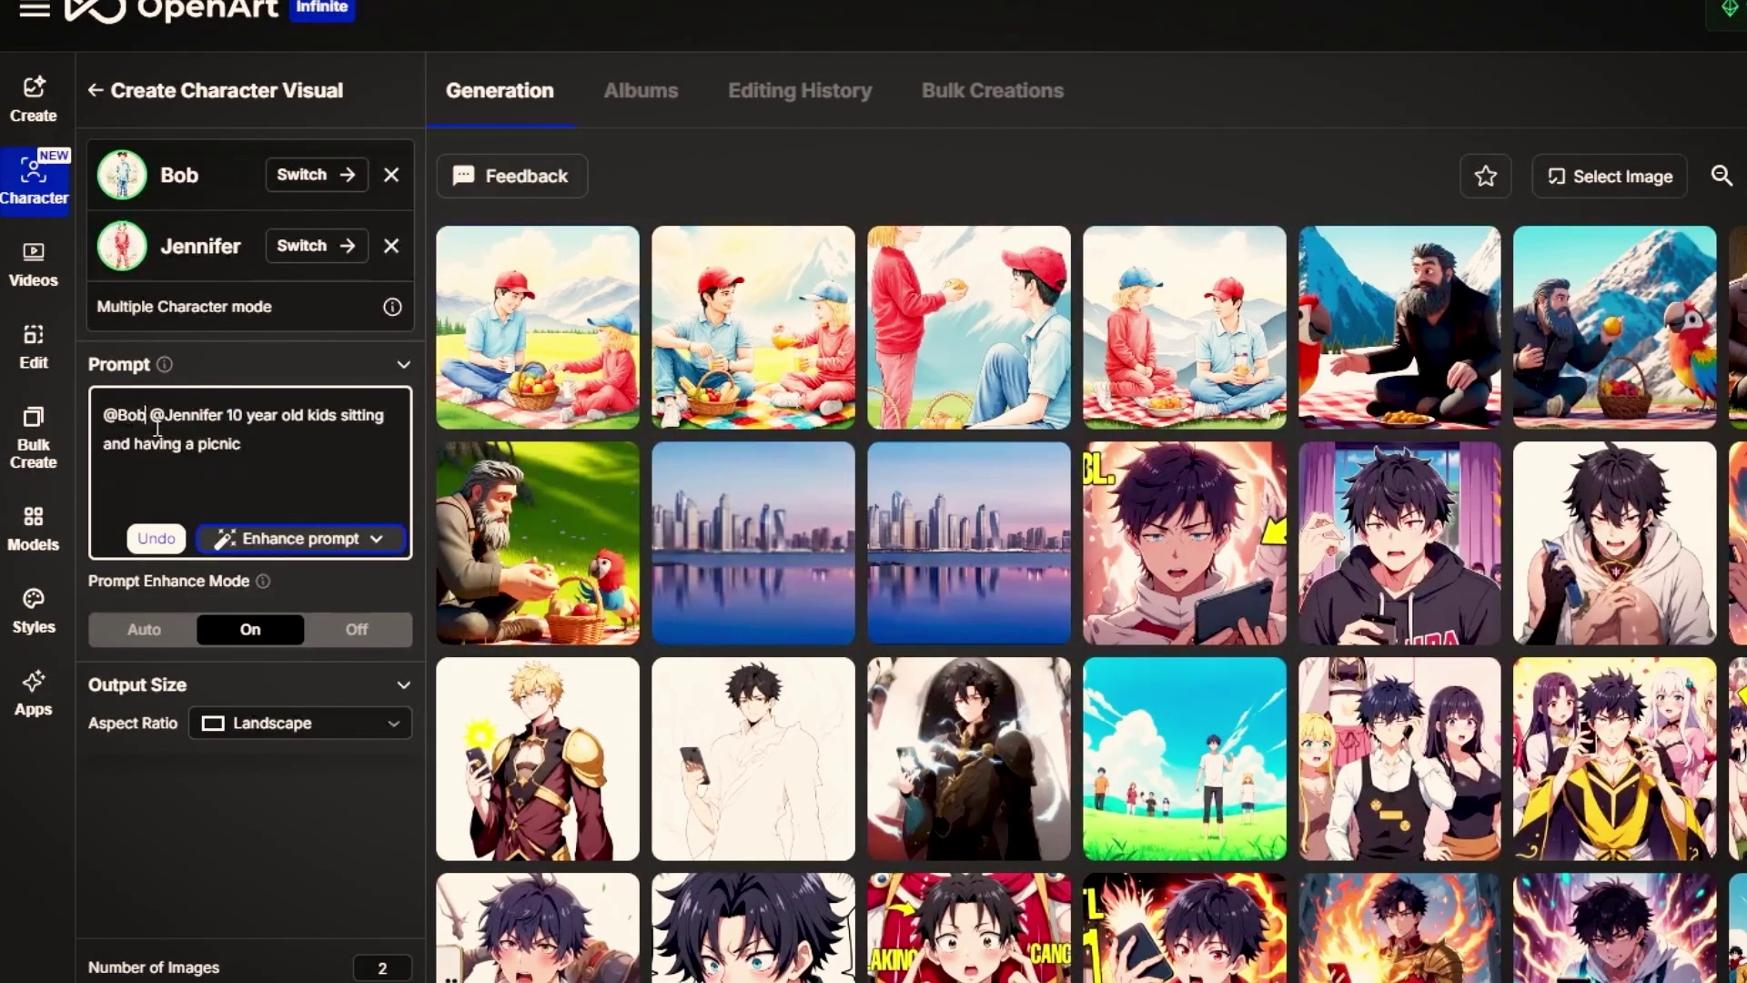
key(Left)
key(Left)
key(Left)
key(Left)
key(Left)
key(Left)
key(Left)
key(Left)
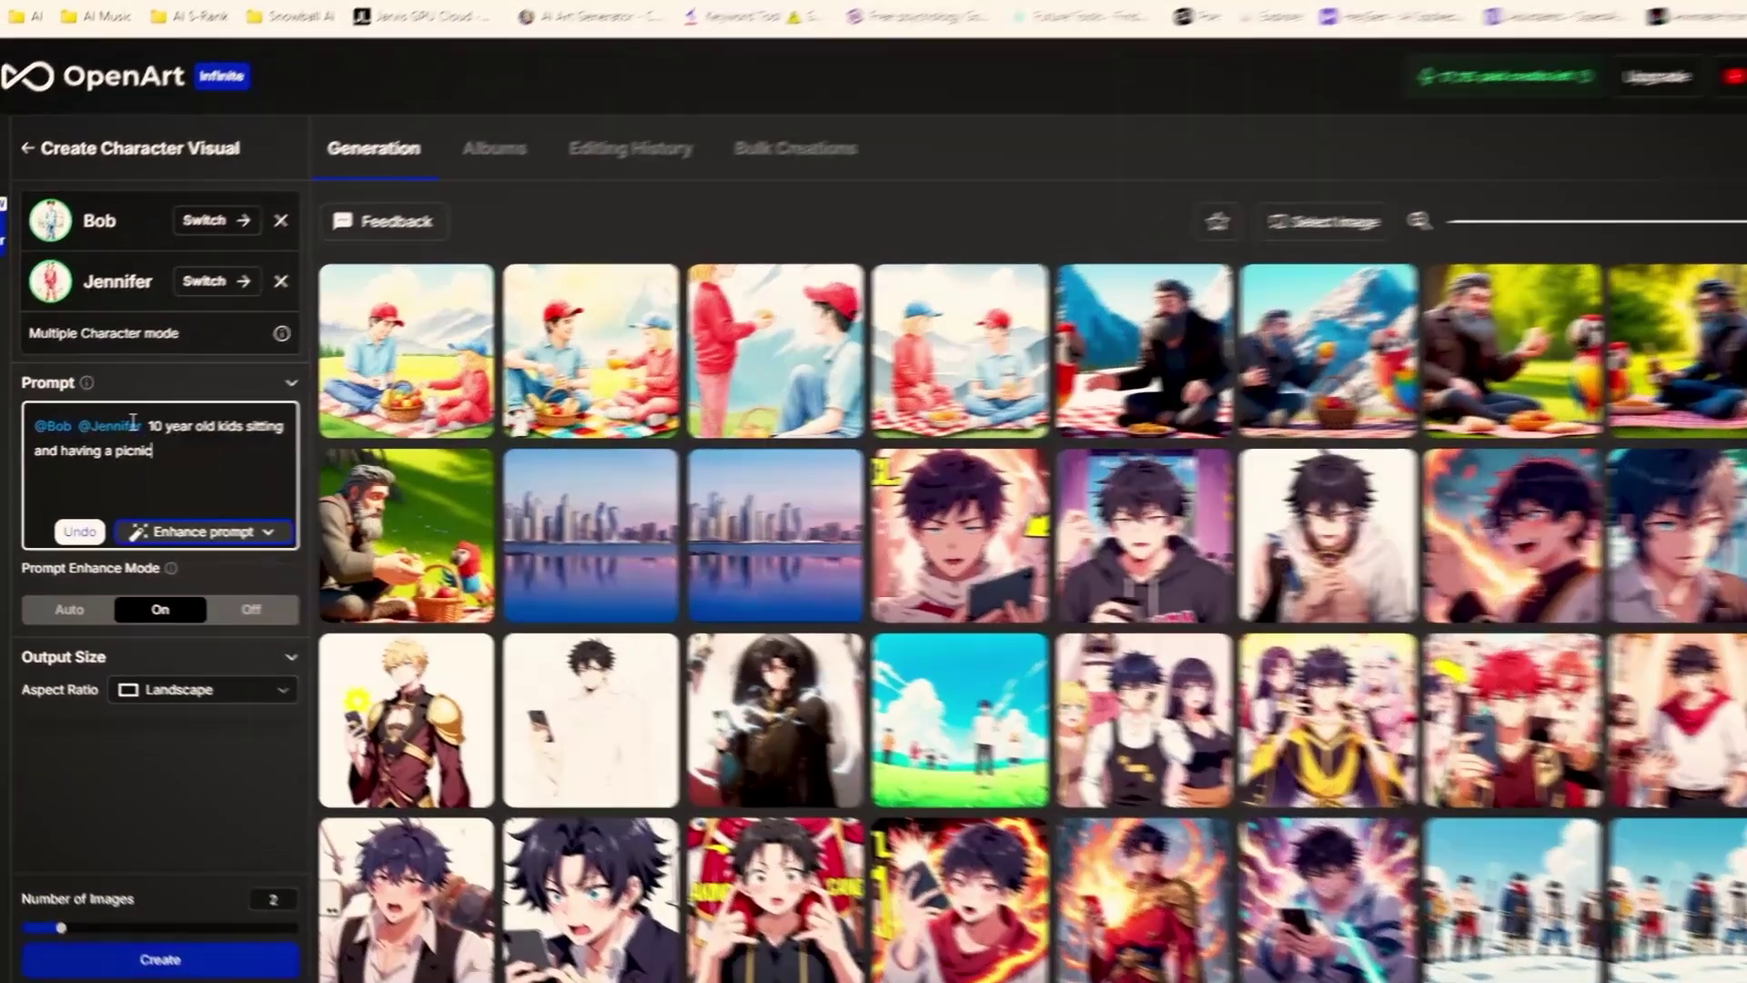
key(ctrl+Return)
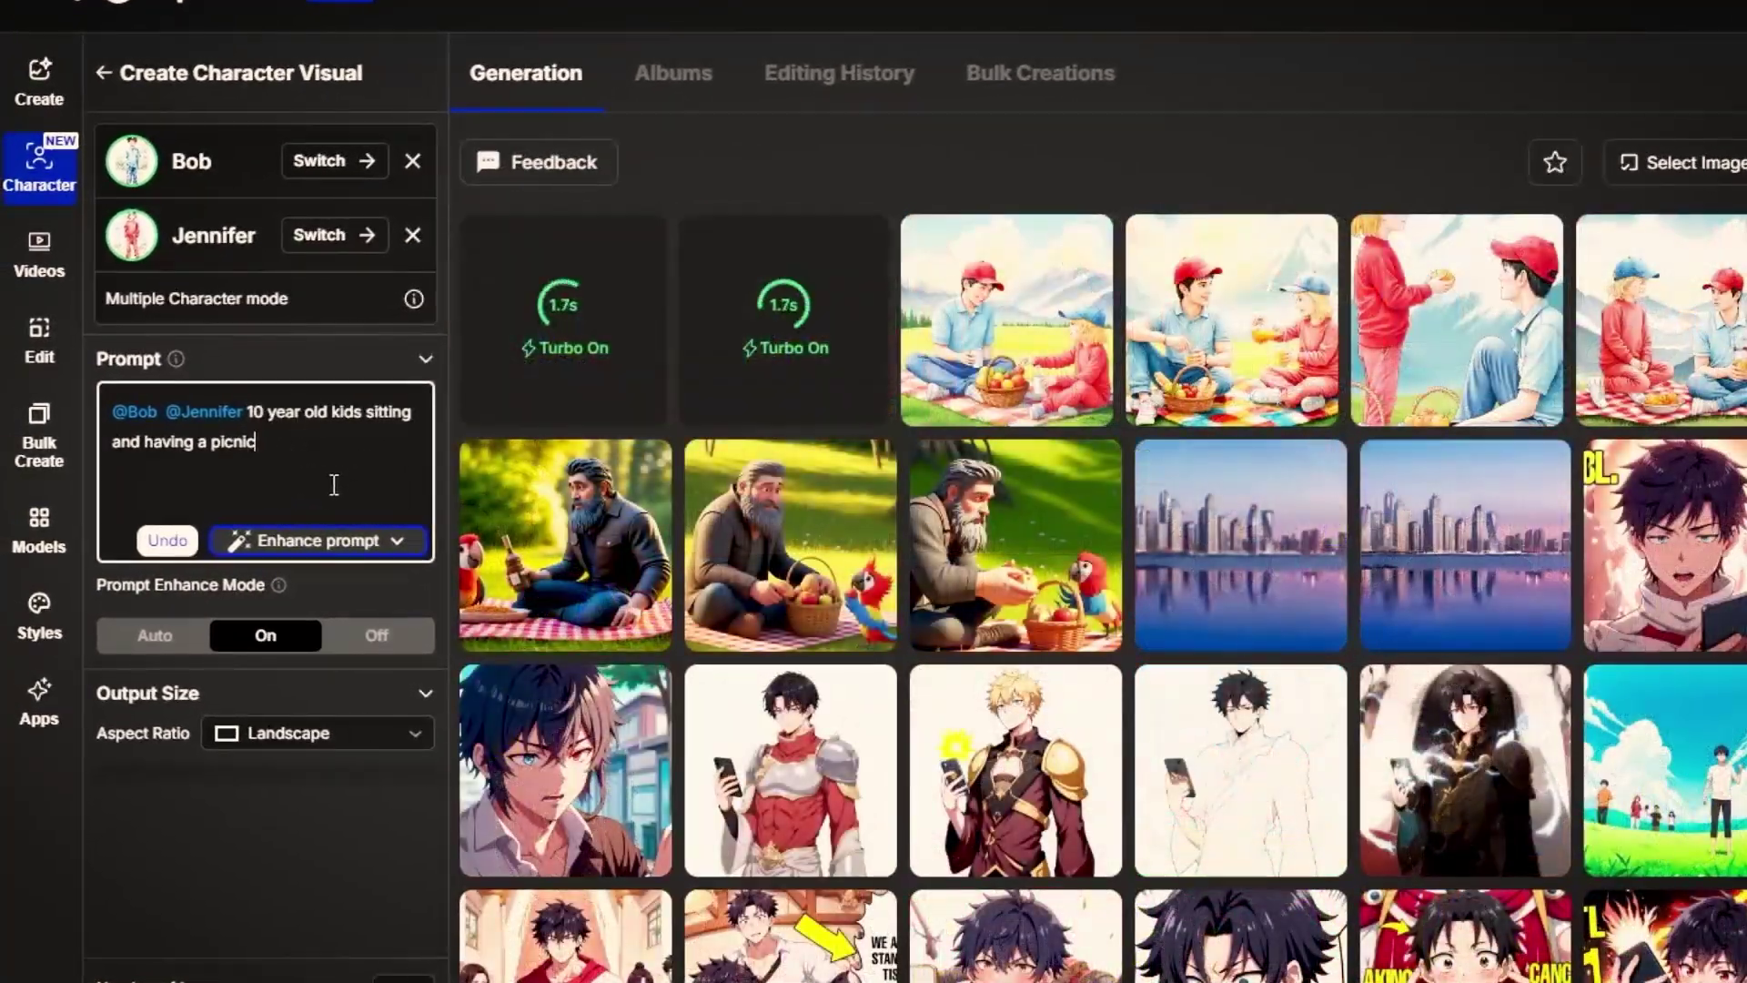
drag(247, 412, 304, 412)
click(771, 173)
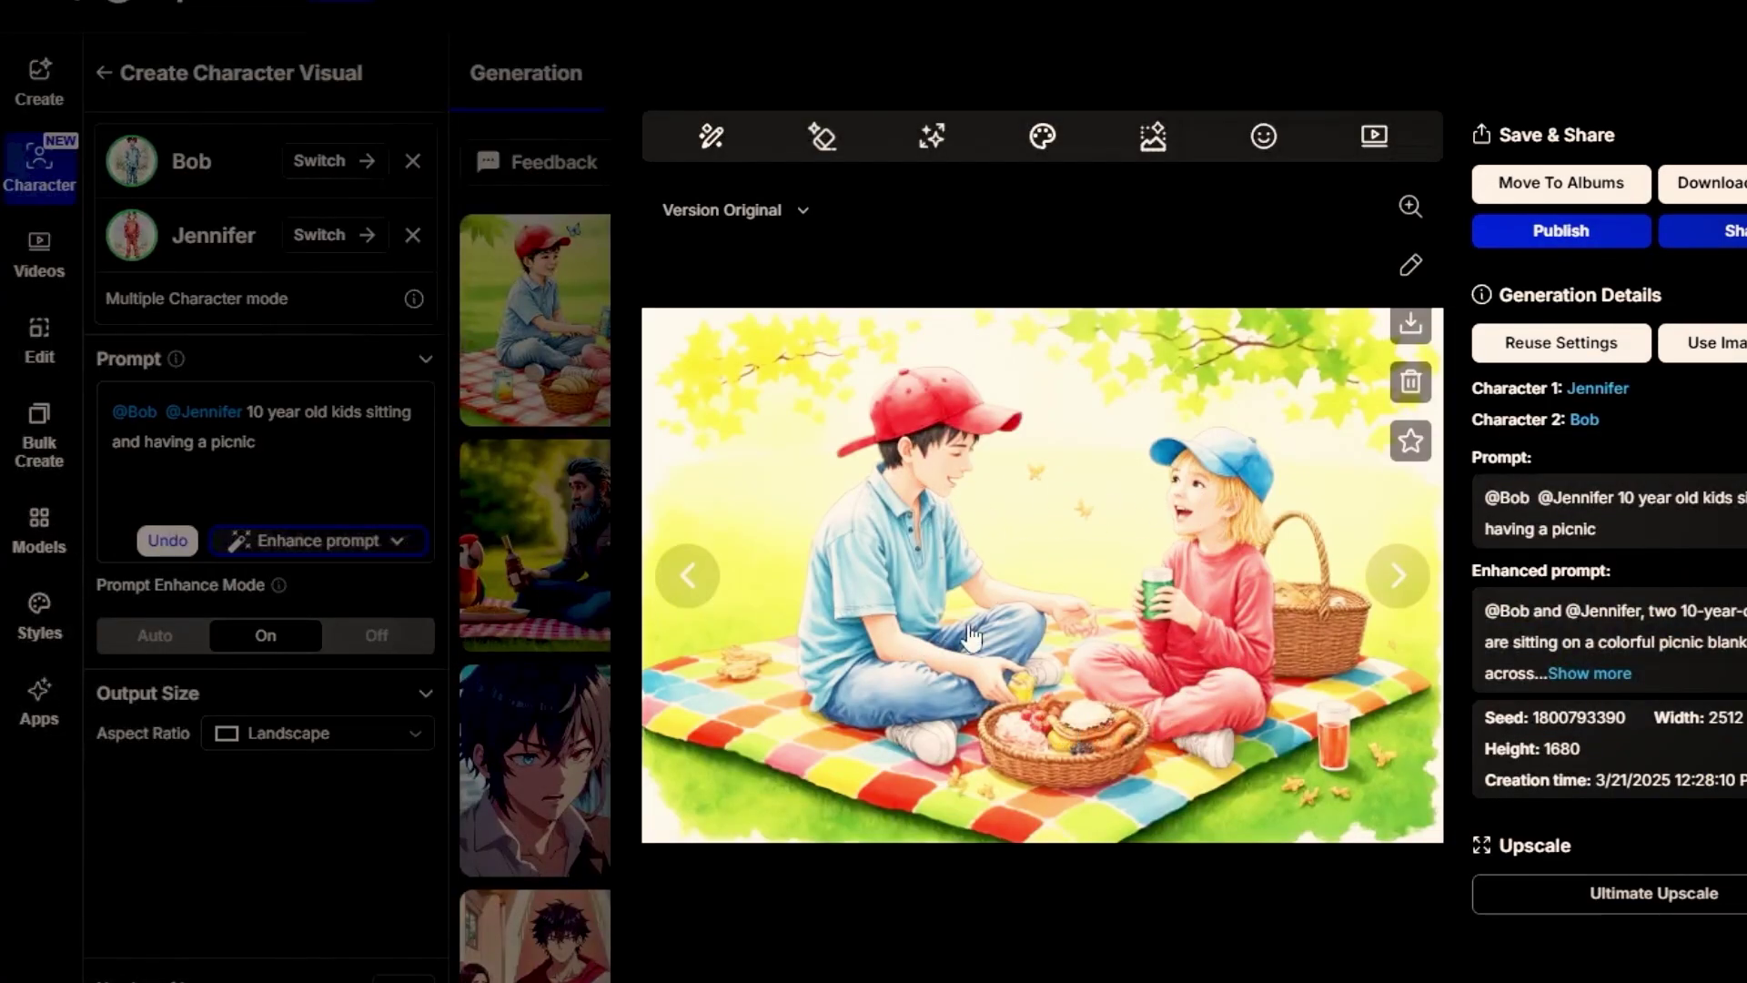
- Browse the previous picnic image and the fence-jumping results, then return to the gallery
click(689, 575)
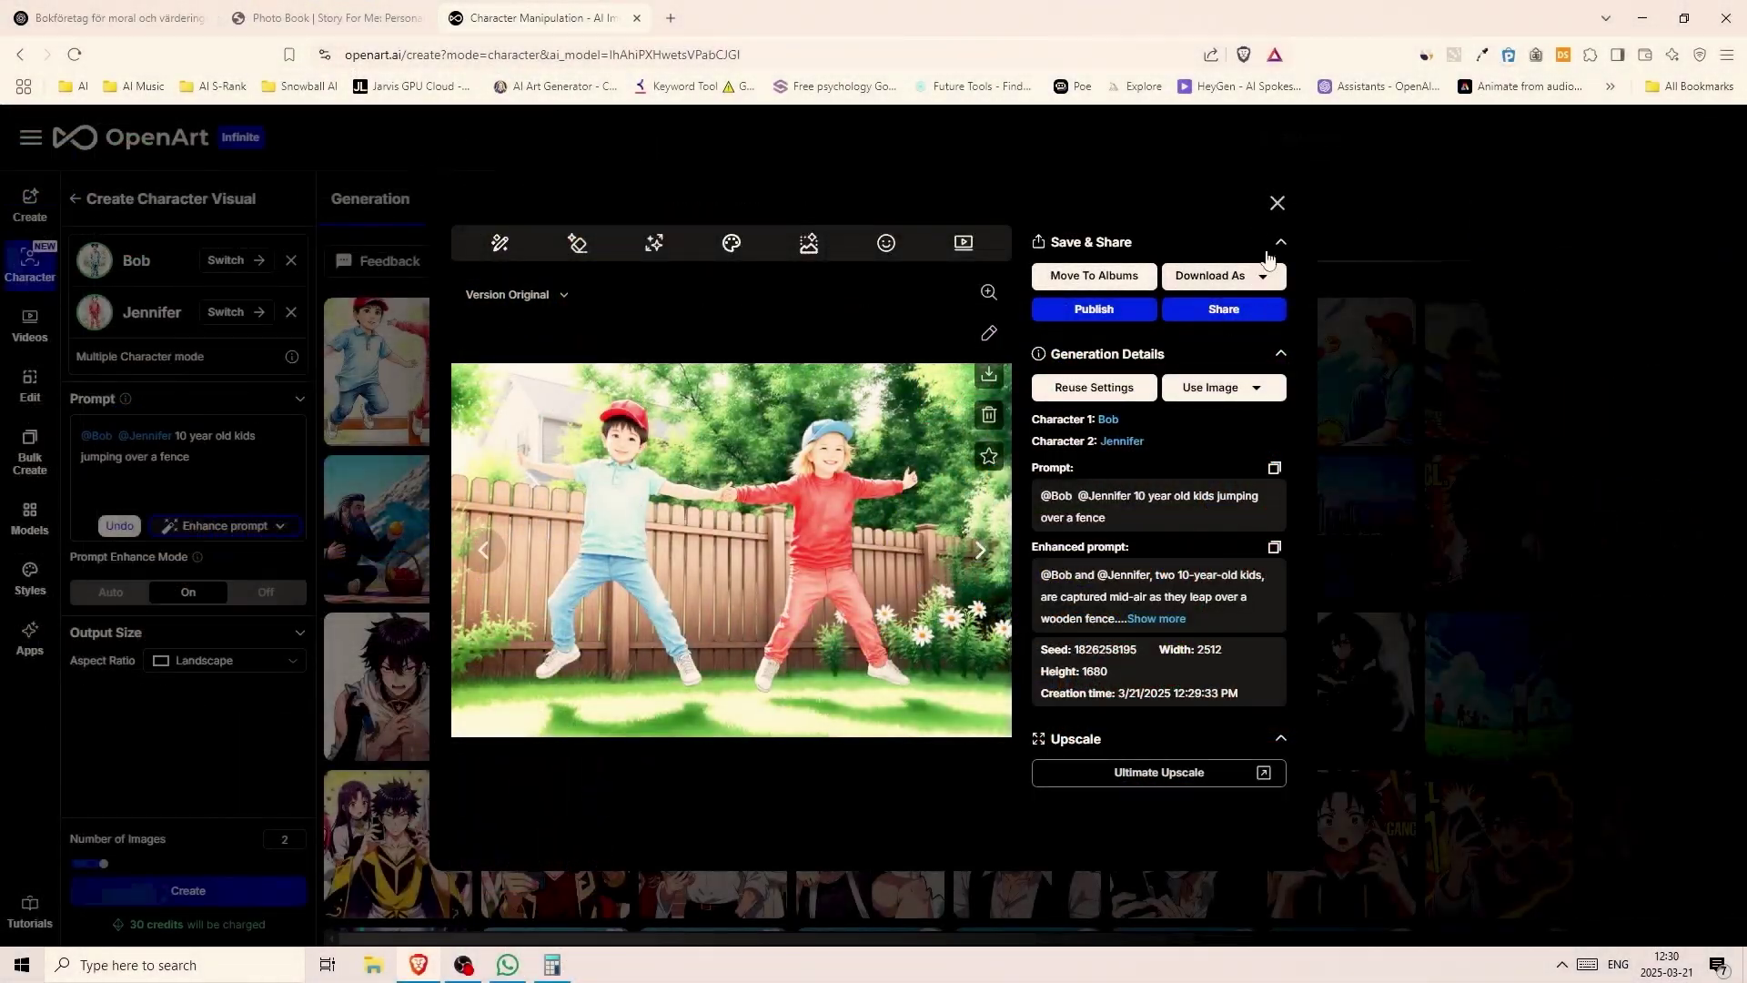
click(1278, 203)
click(403, 381)
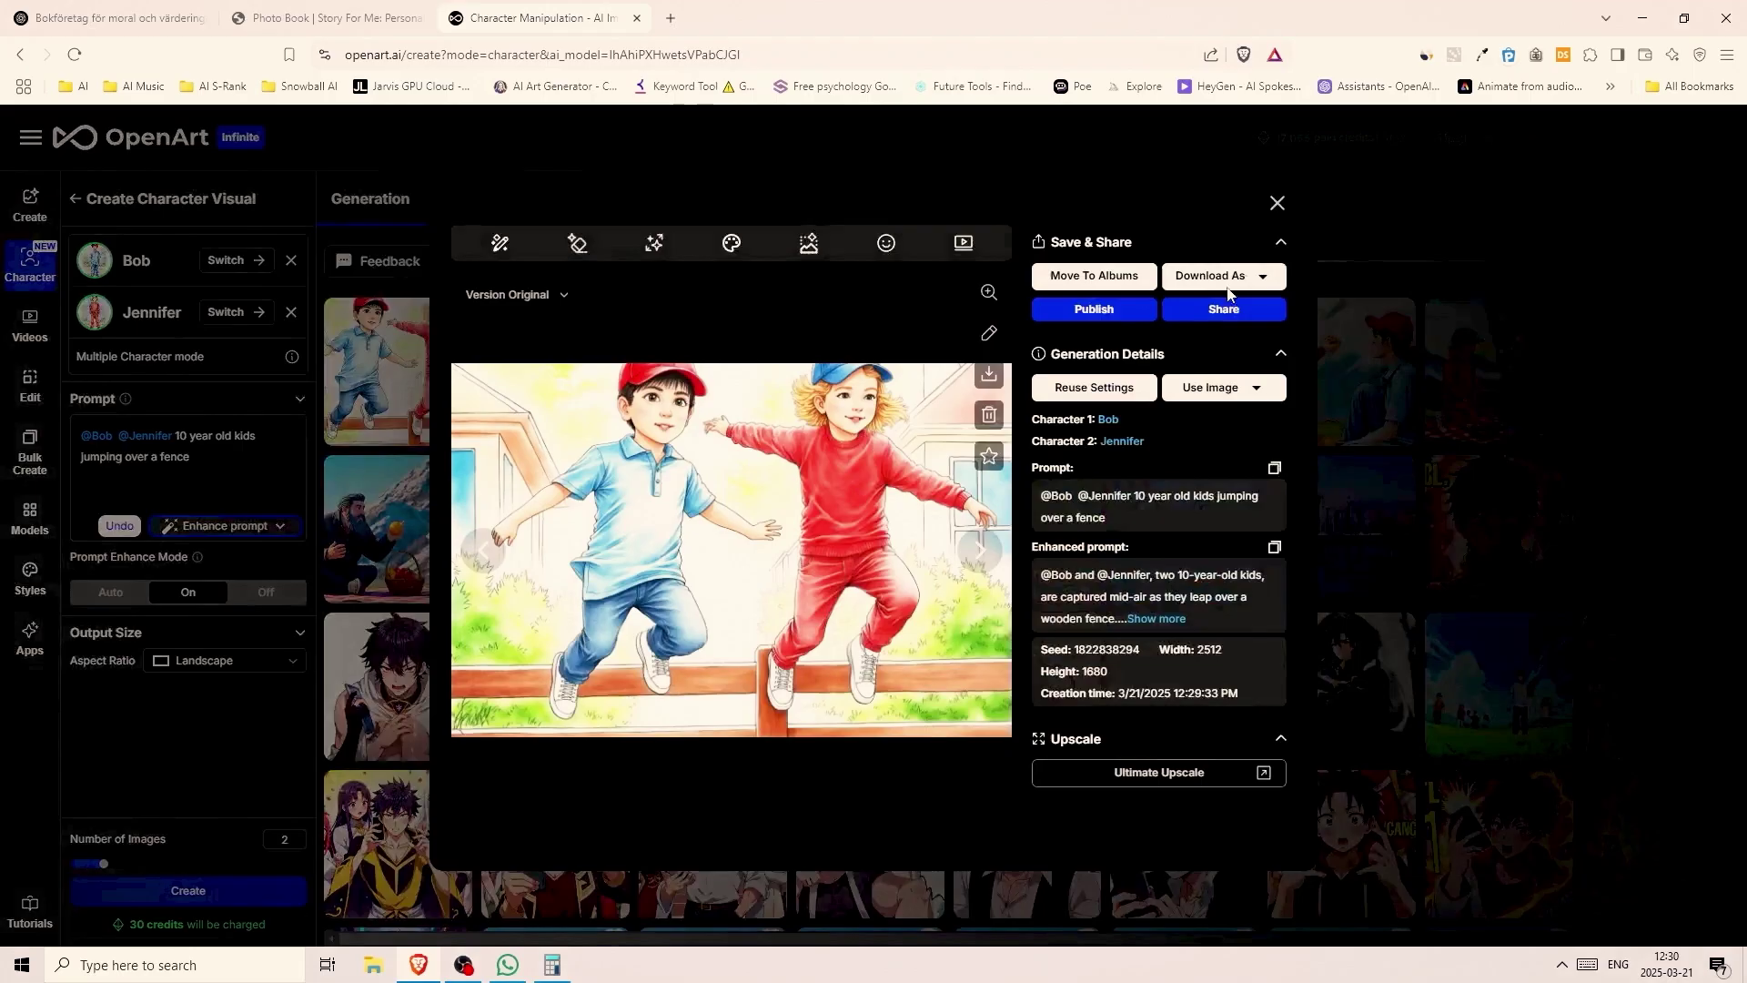
click(1278, 203)
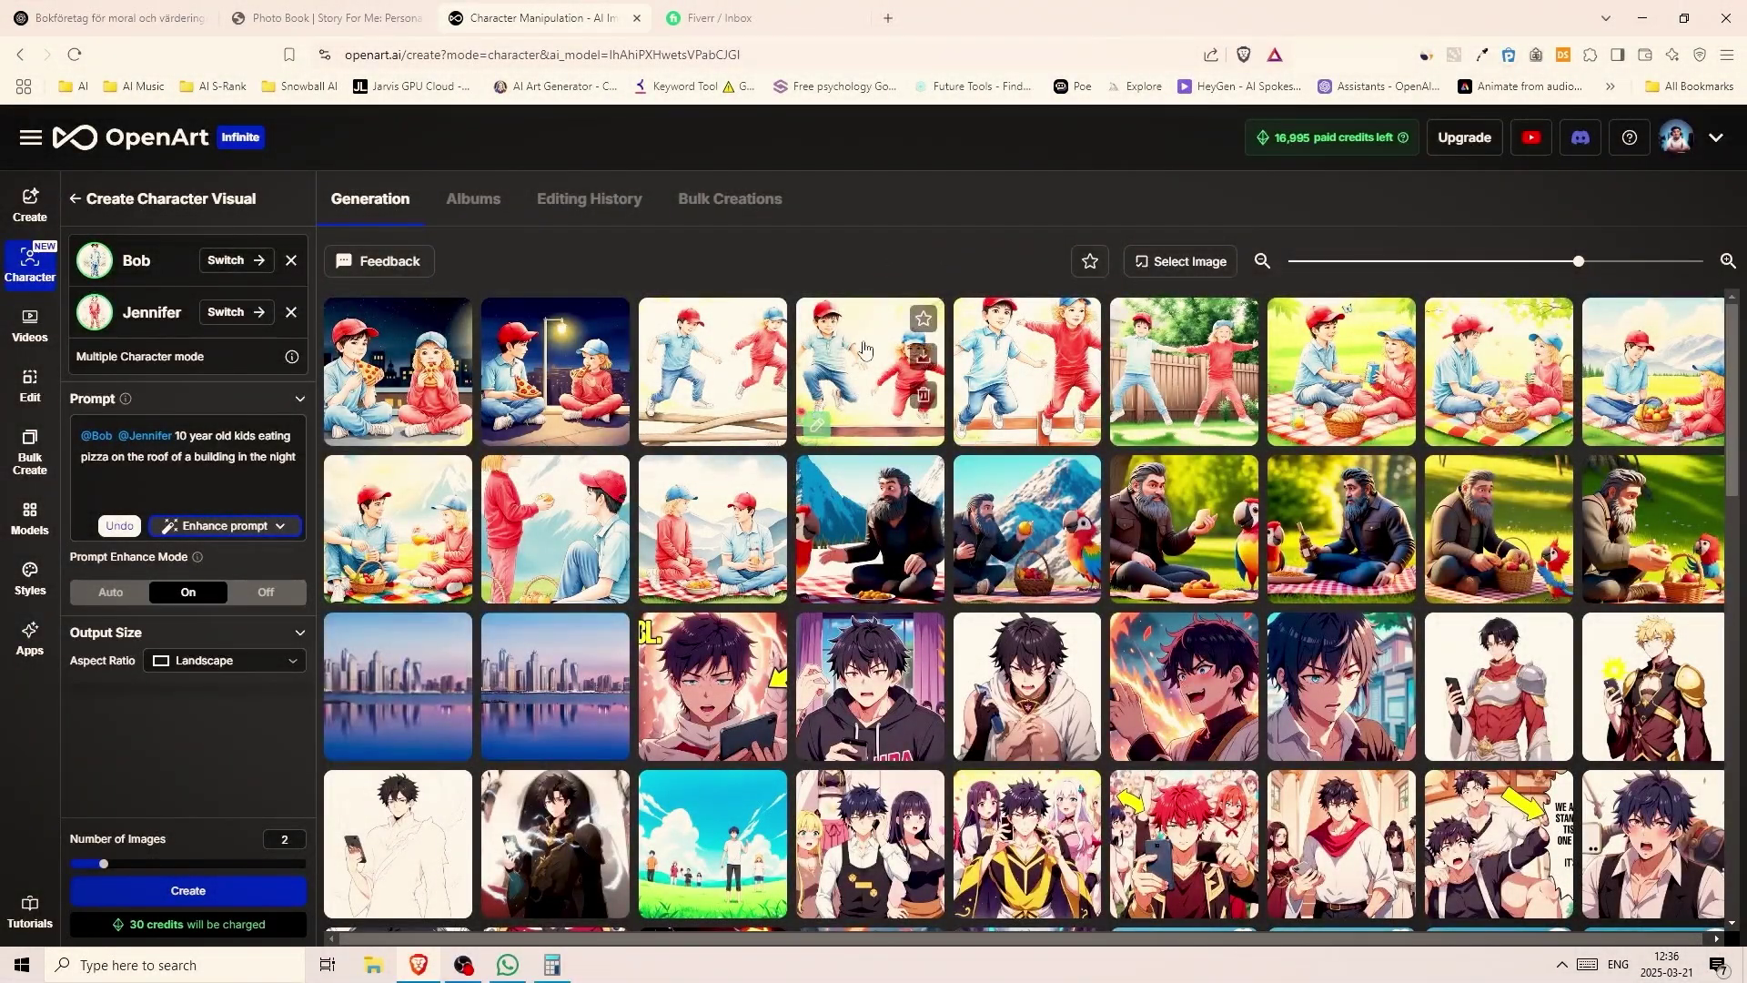
- Keep Kling as the video model and enter the prompt 'a boy and a girl jumping over a fence, midair'
click(862, 363)
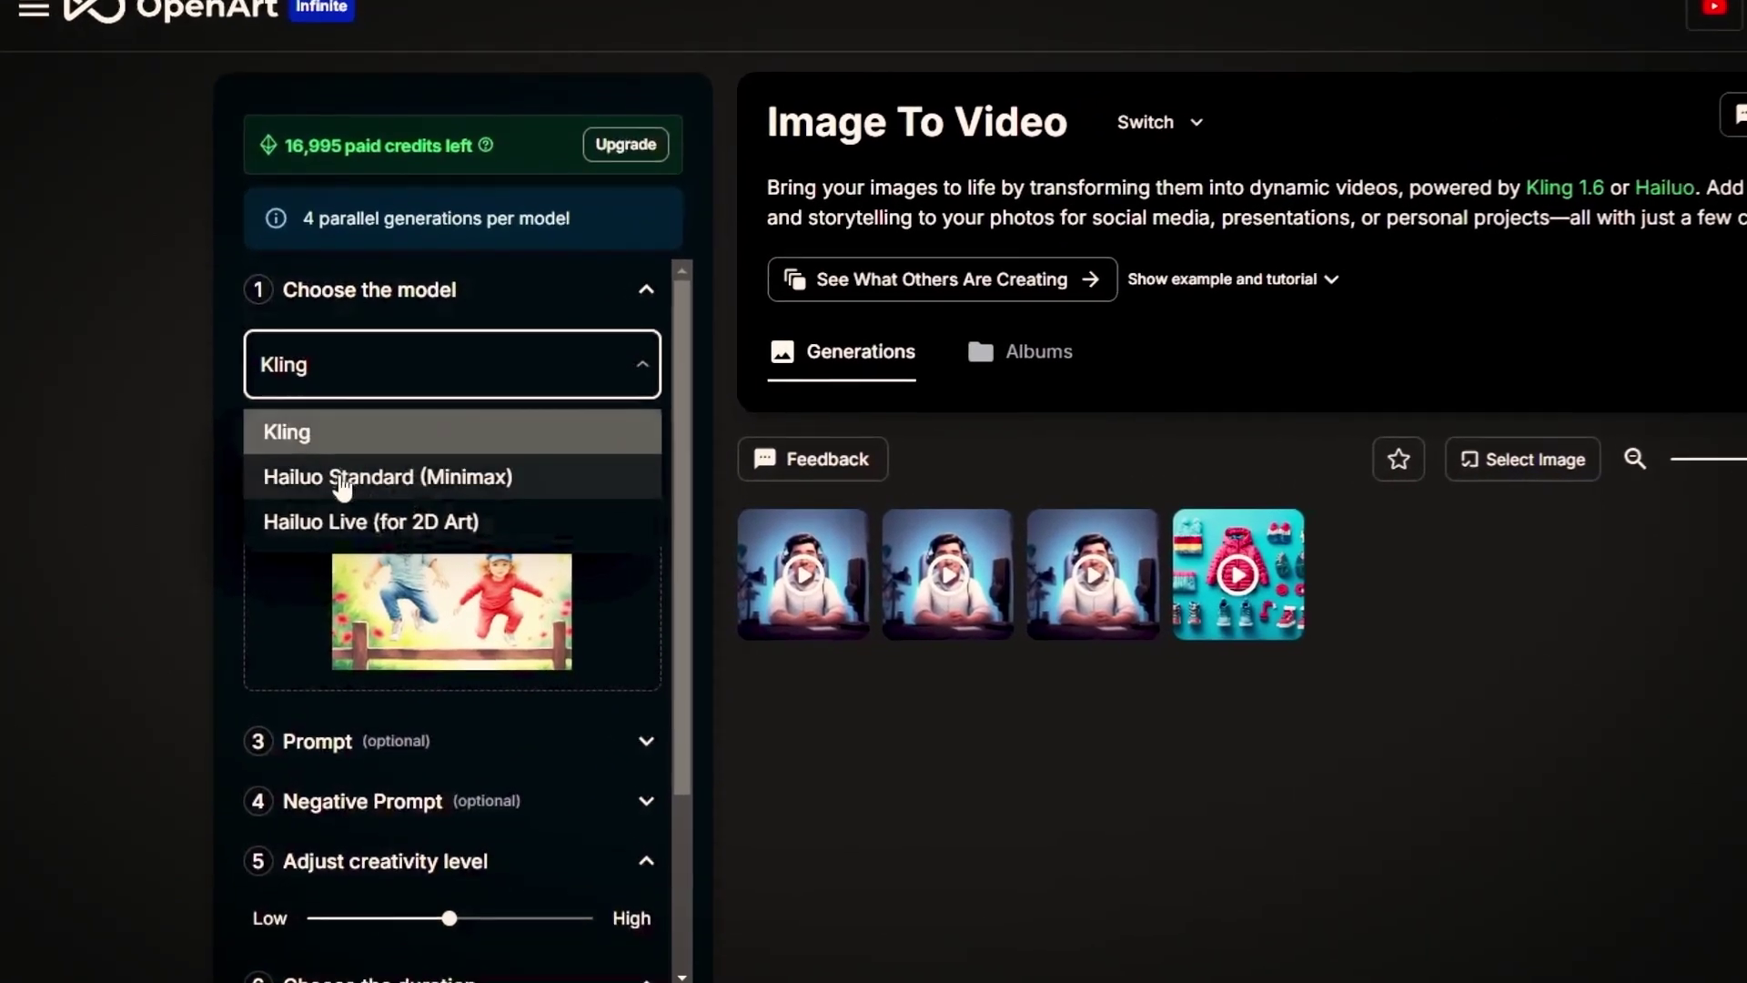
click(427, 345)
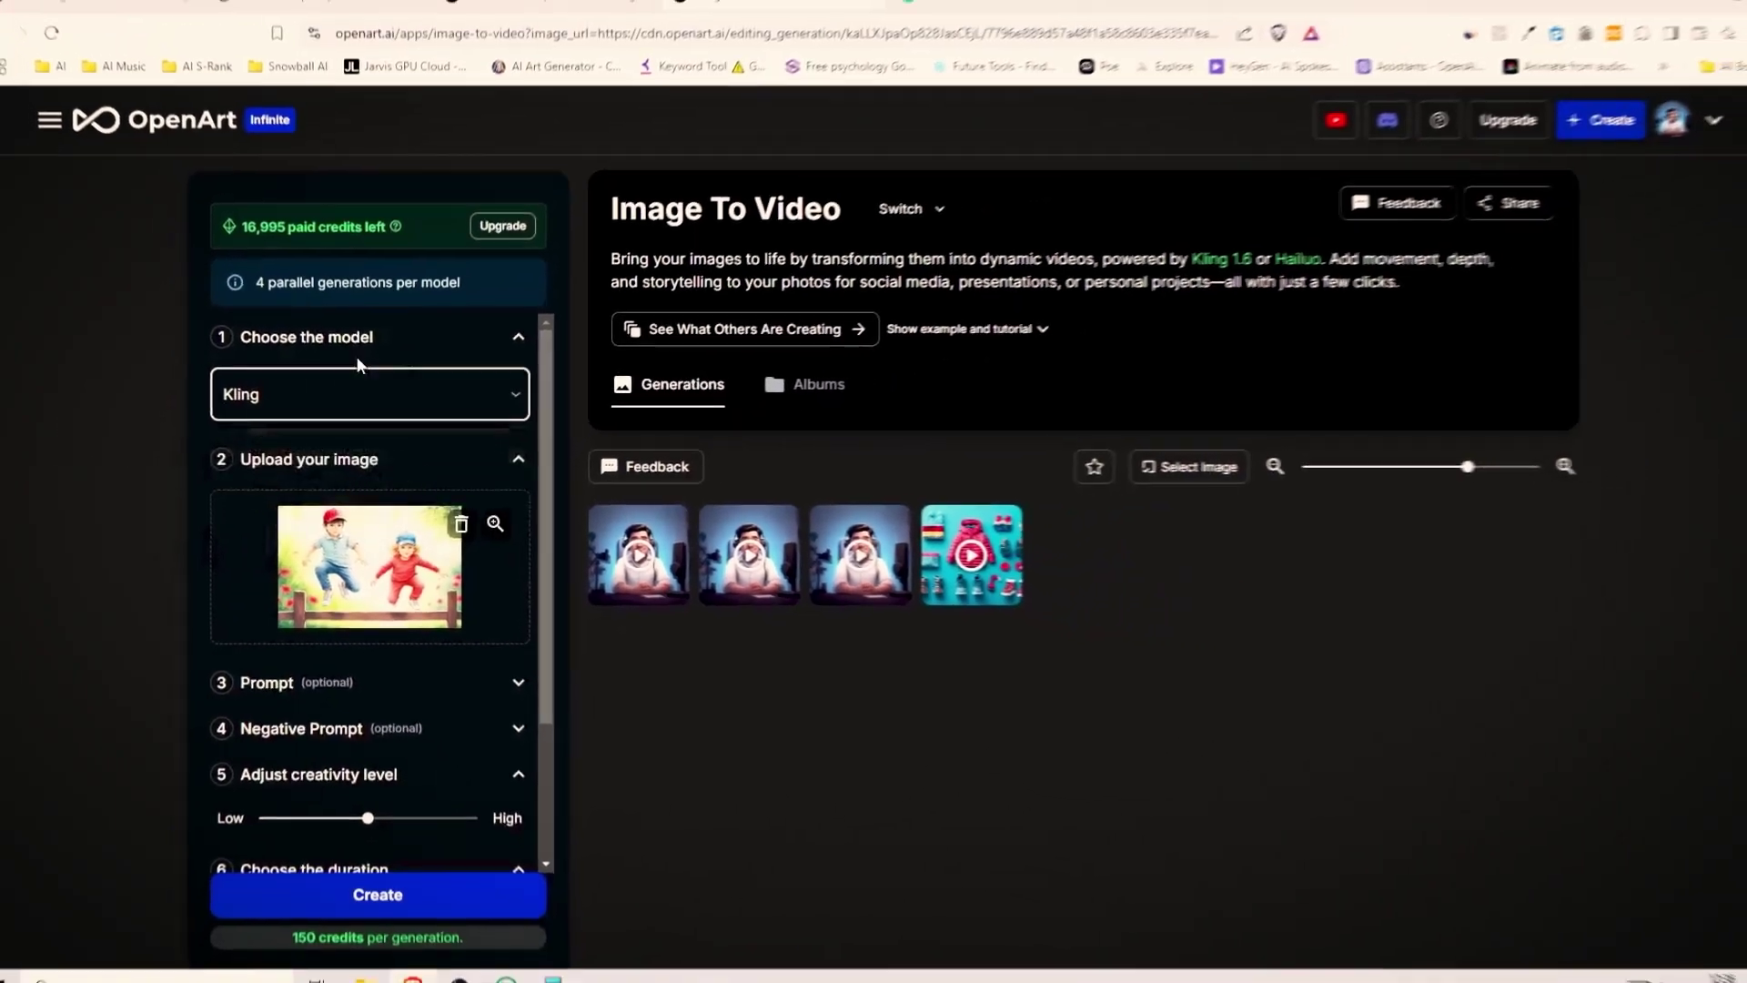
click(518, 683)
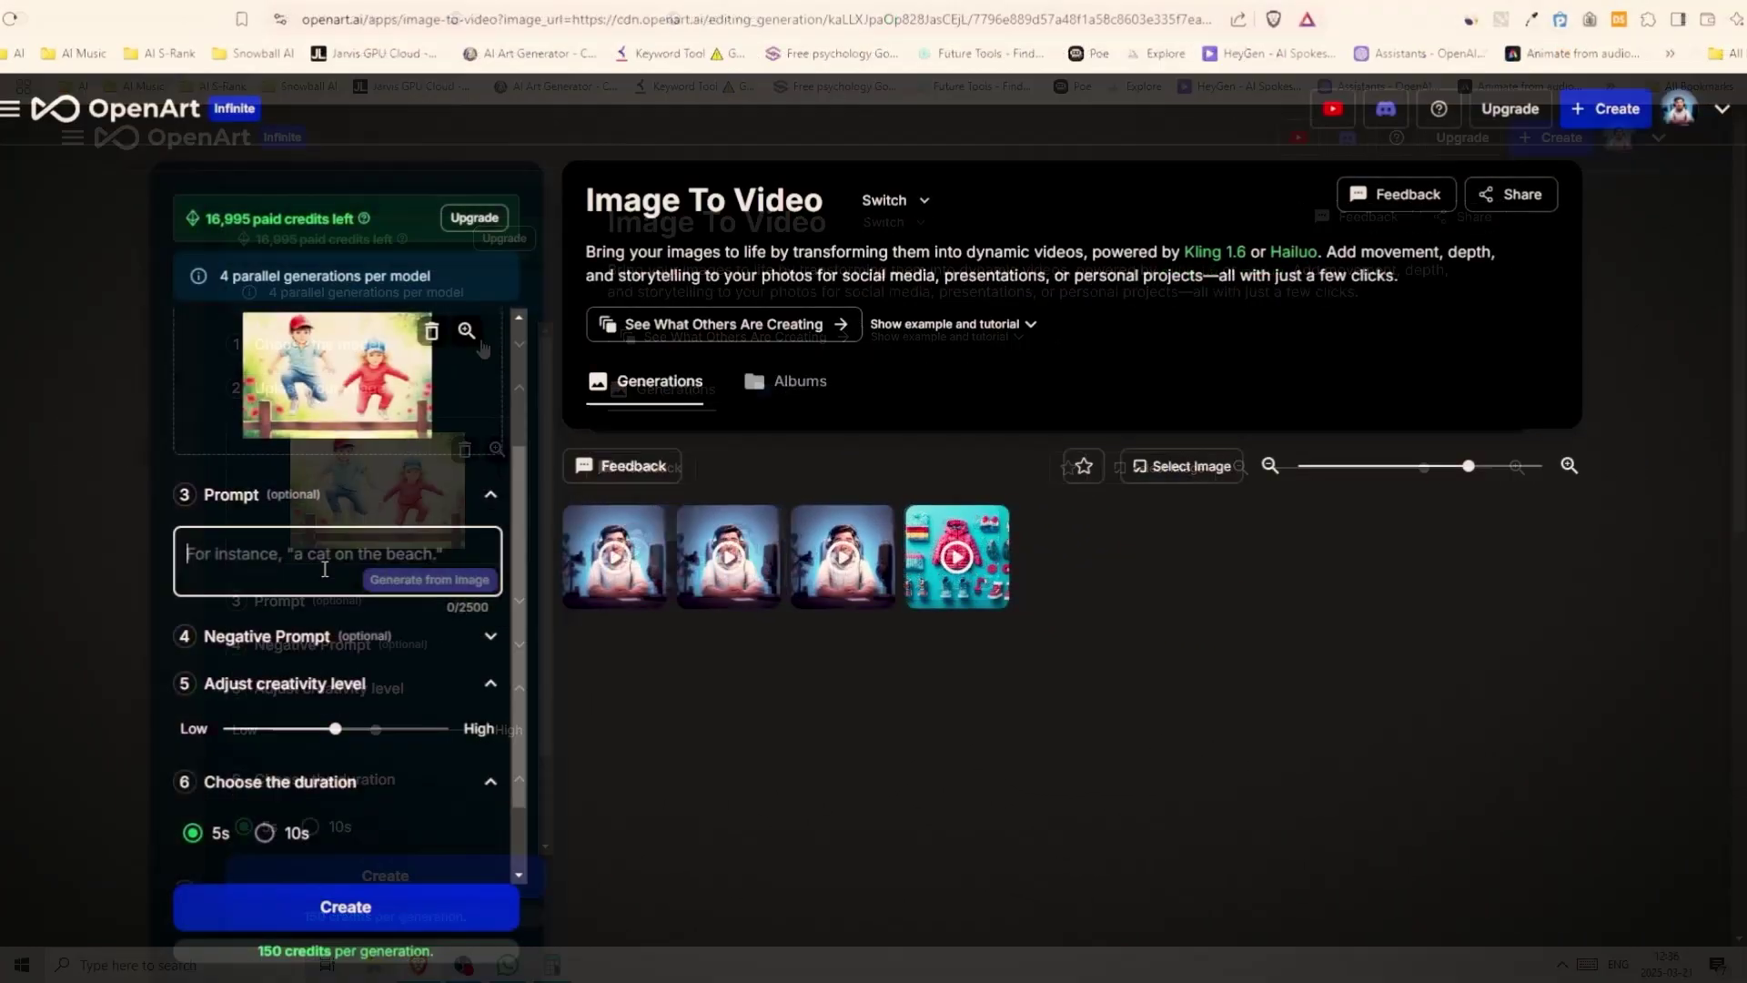
text(a boy and a girl jumping )
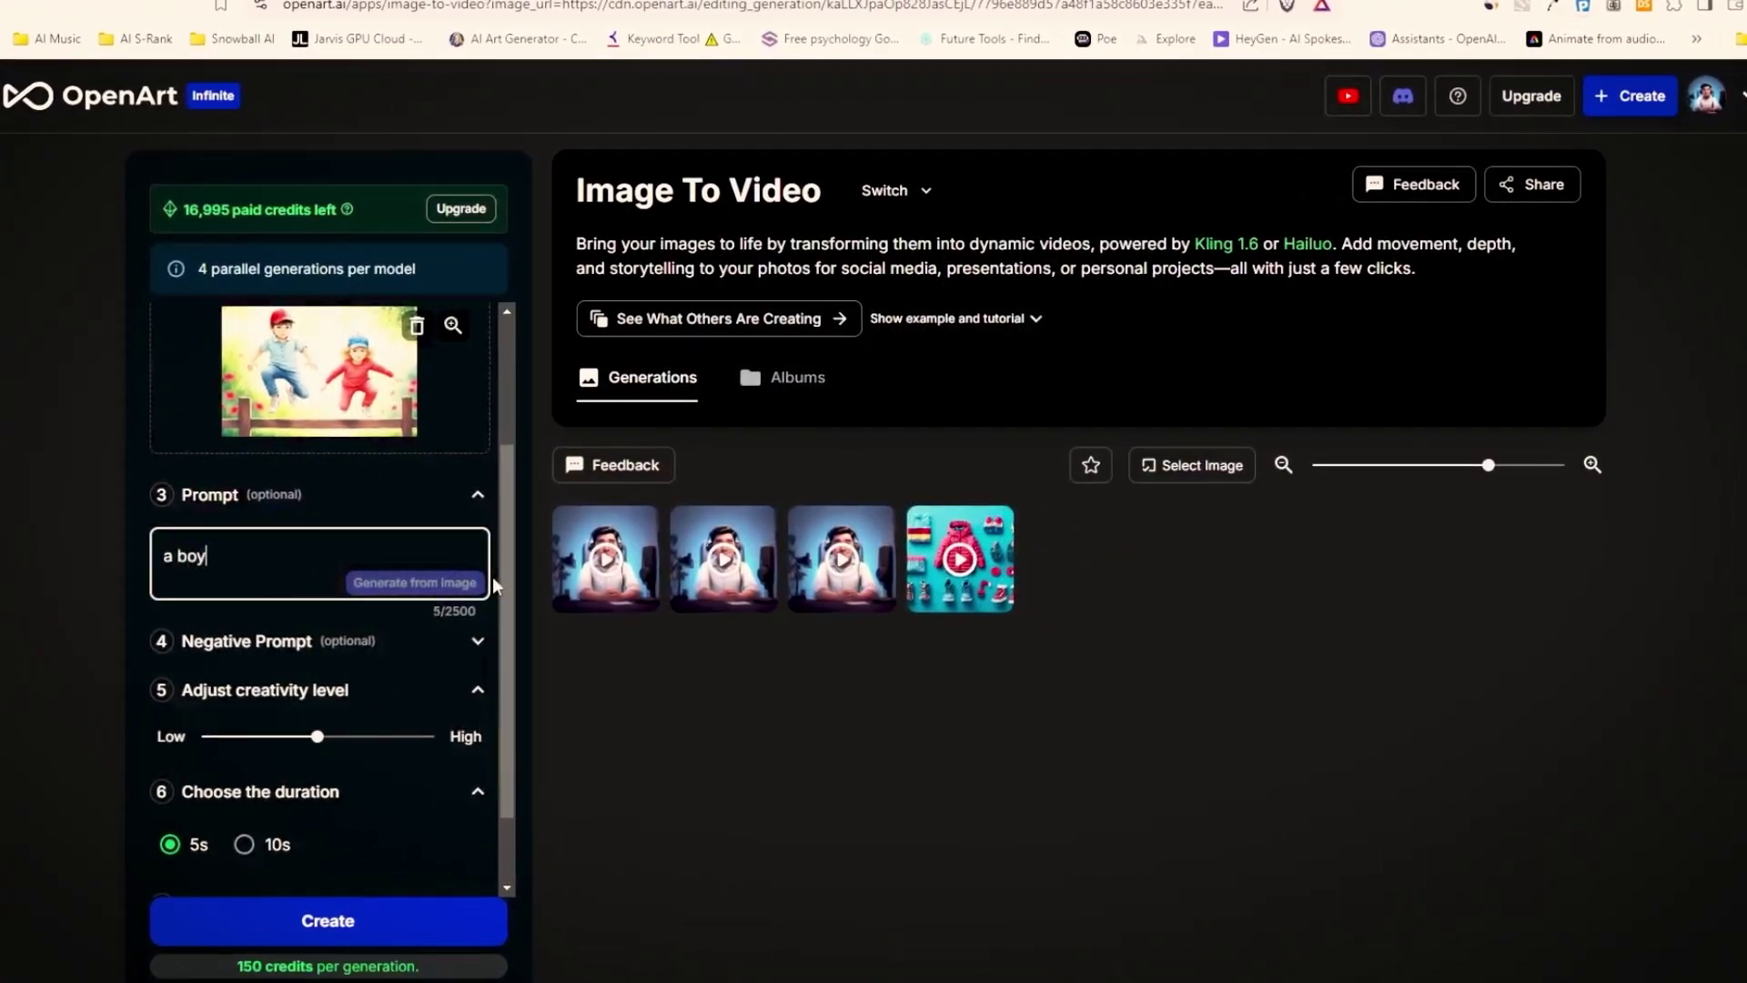
text(over a fence, midair)
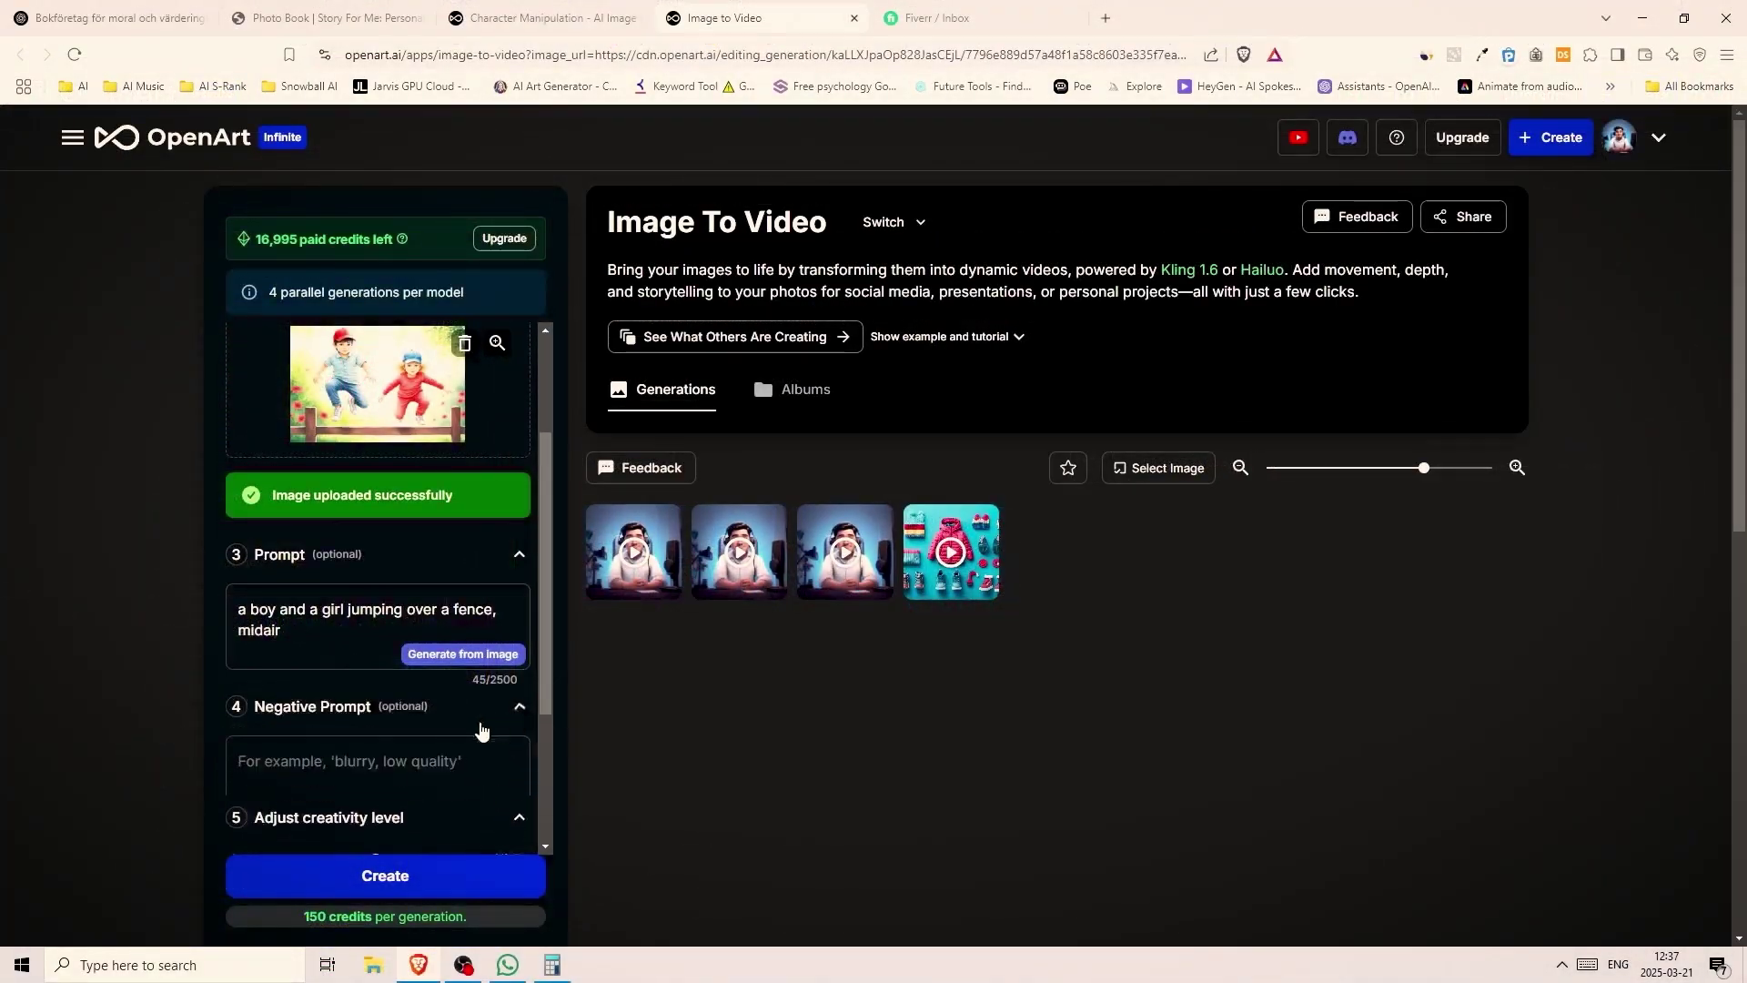
- Add 'low quality, deformities, morphing, pixelated' to the negative prompt without a trailing comma
scroll(482, 731, down, 2)
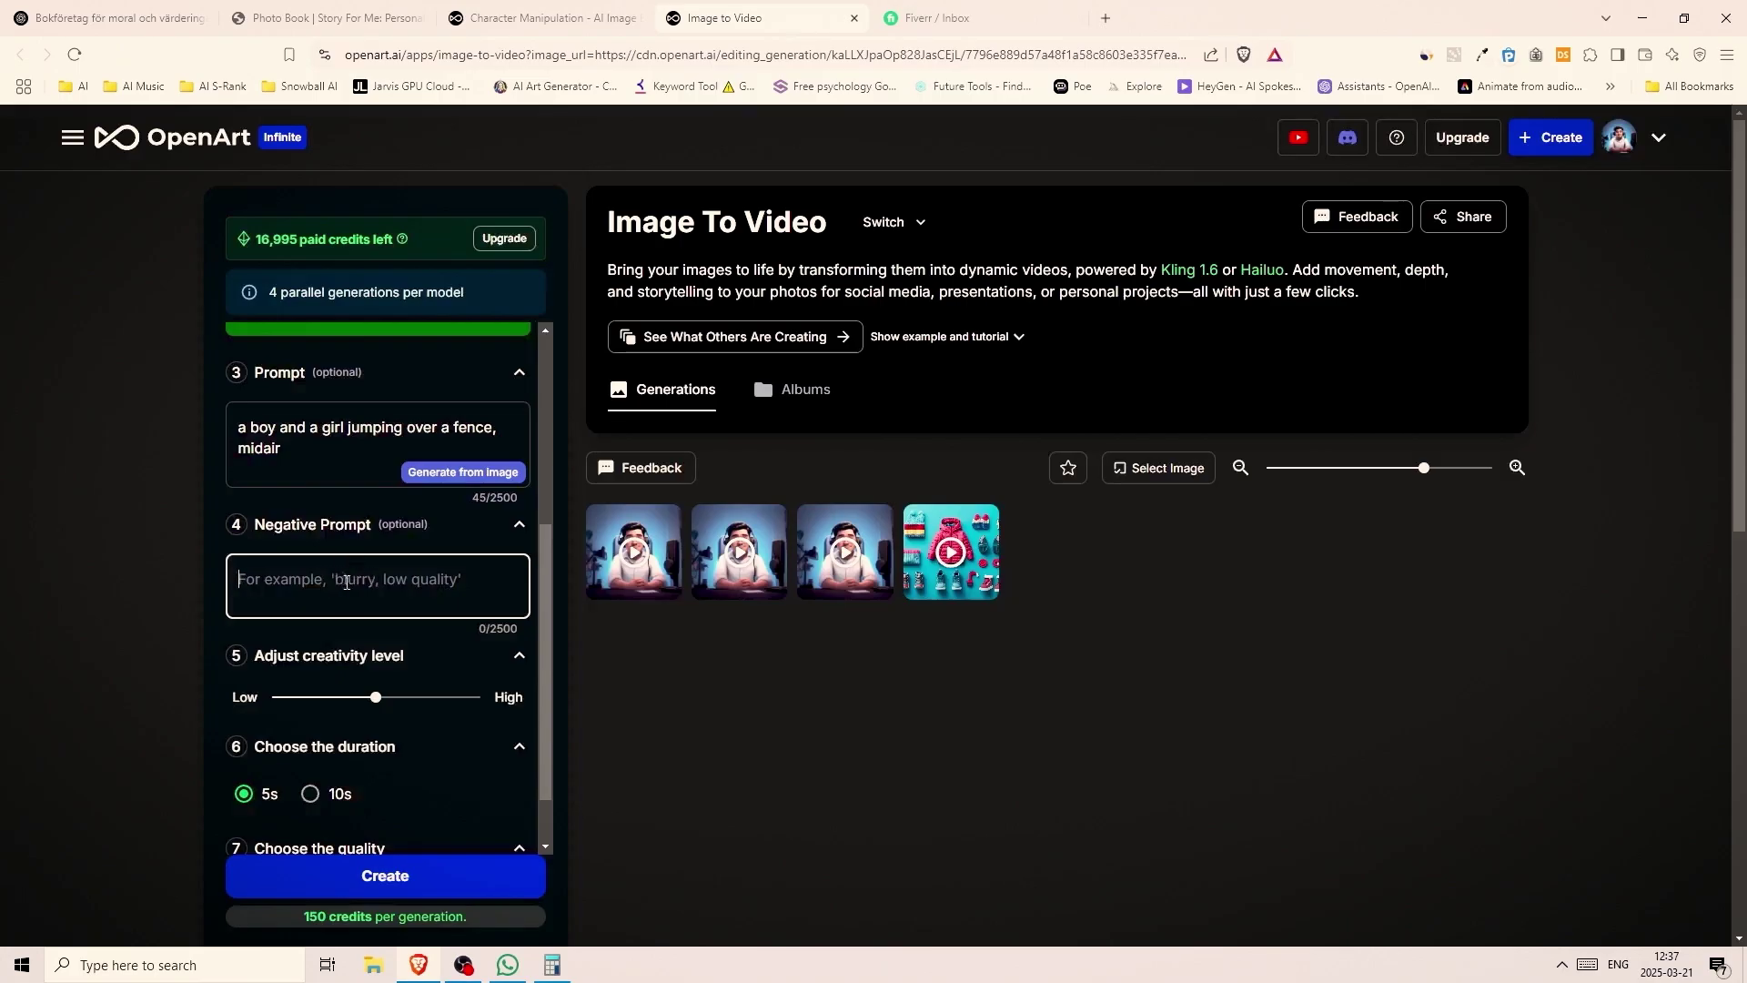
text(low quality, deformities, morphing, )
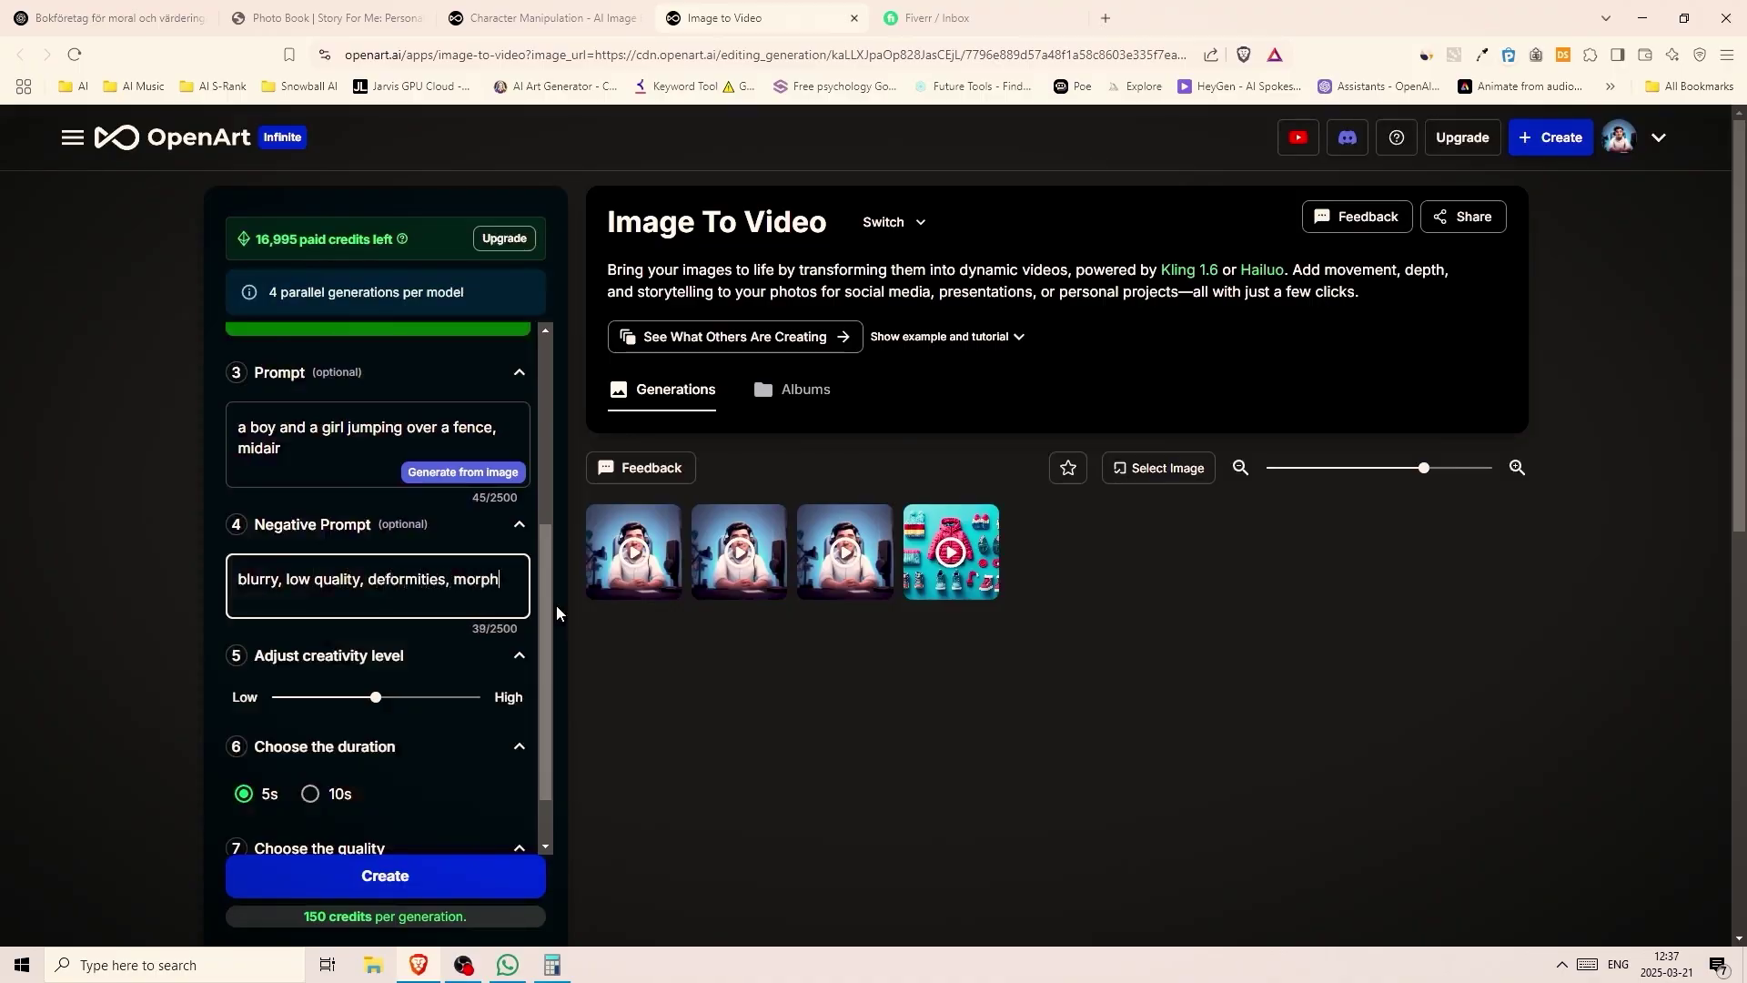
text(pixelated,)
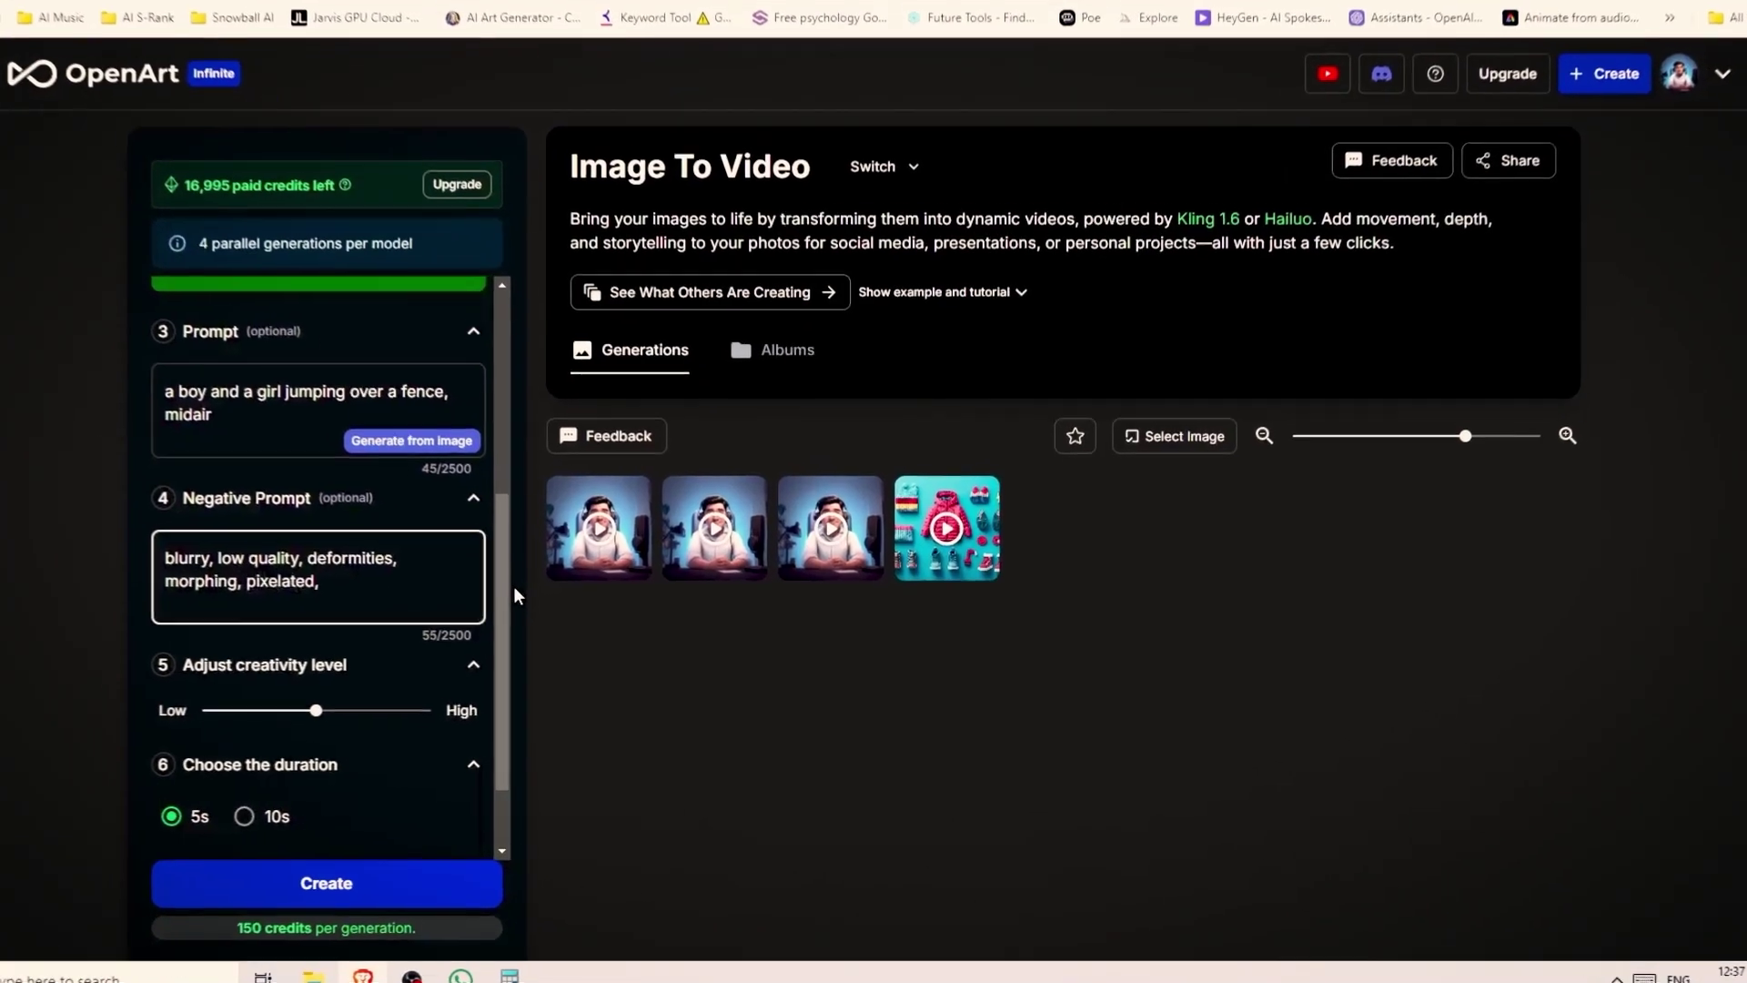
key(BackSpace)
key(BackSpace)
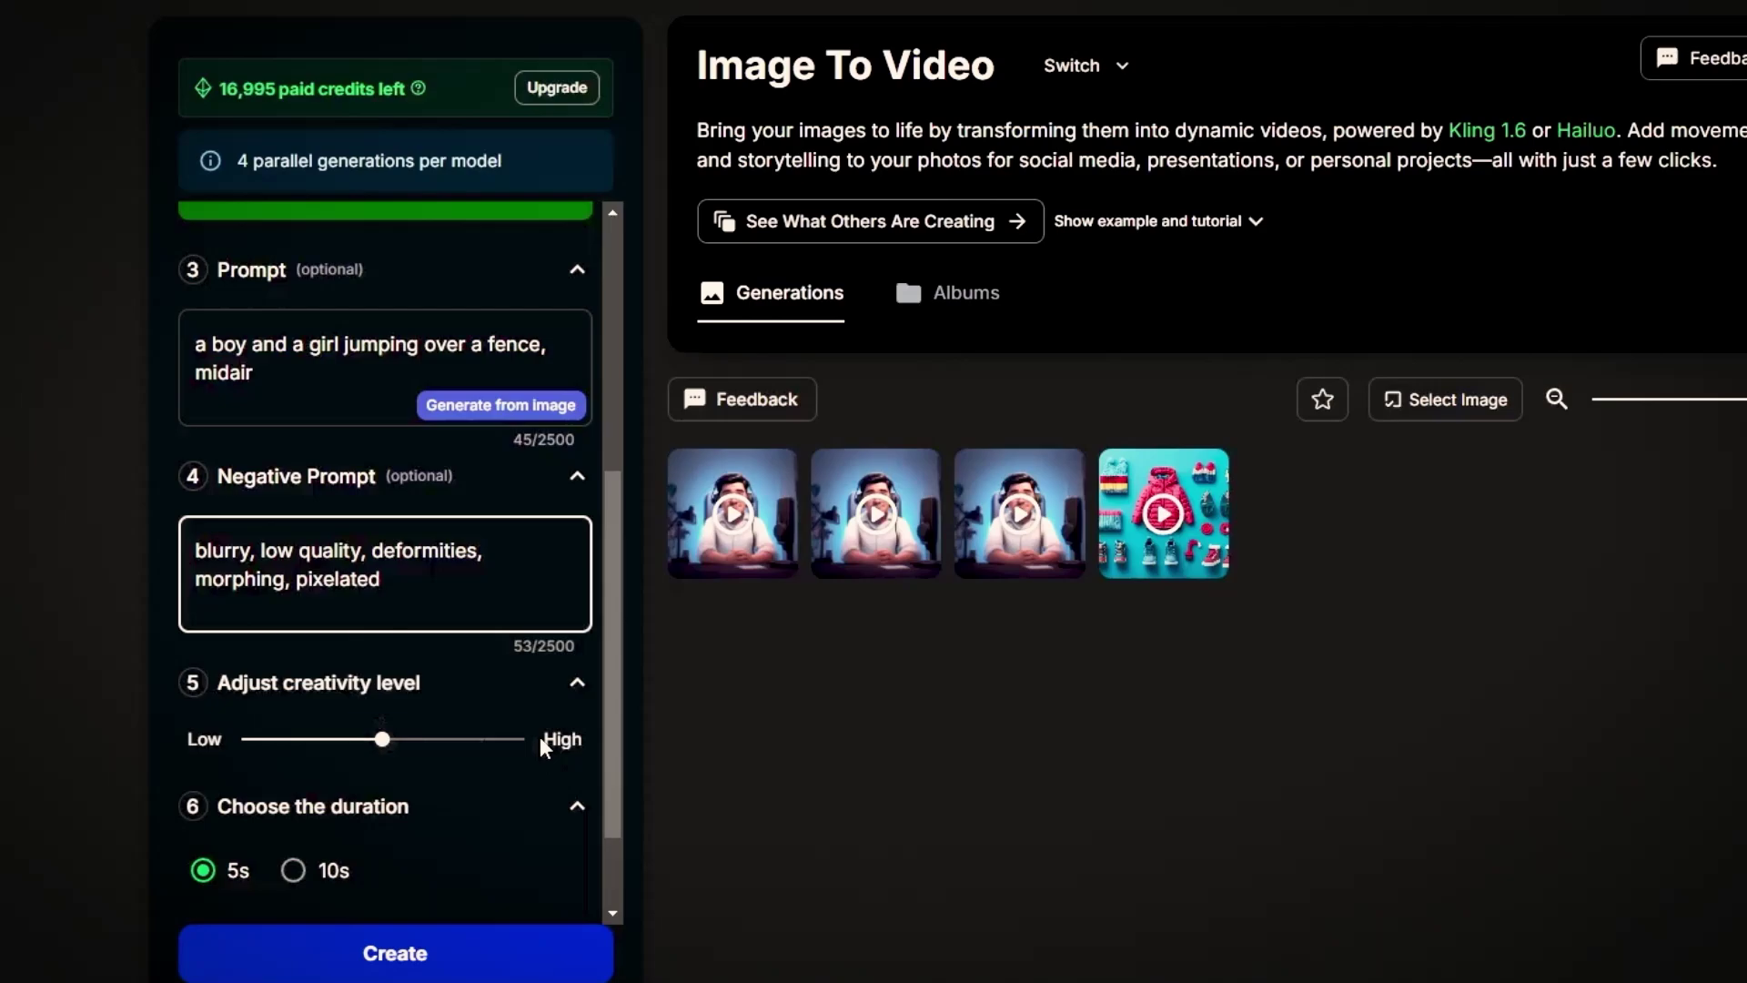
- Set creativity to about 0.7 with Pro quality and start generating the fence-jumping video
drag(605, 650, 575, 373)
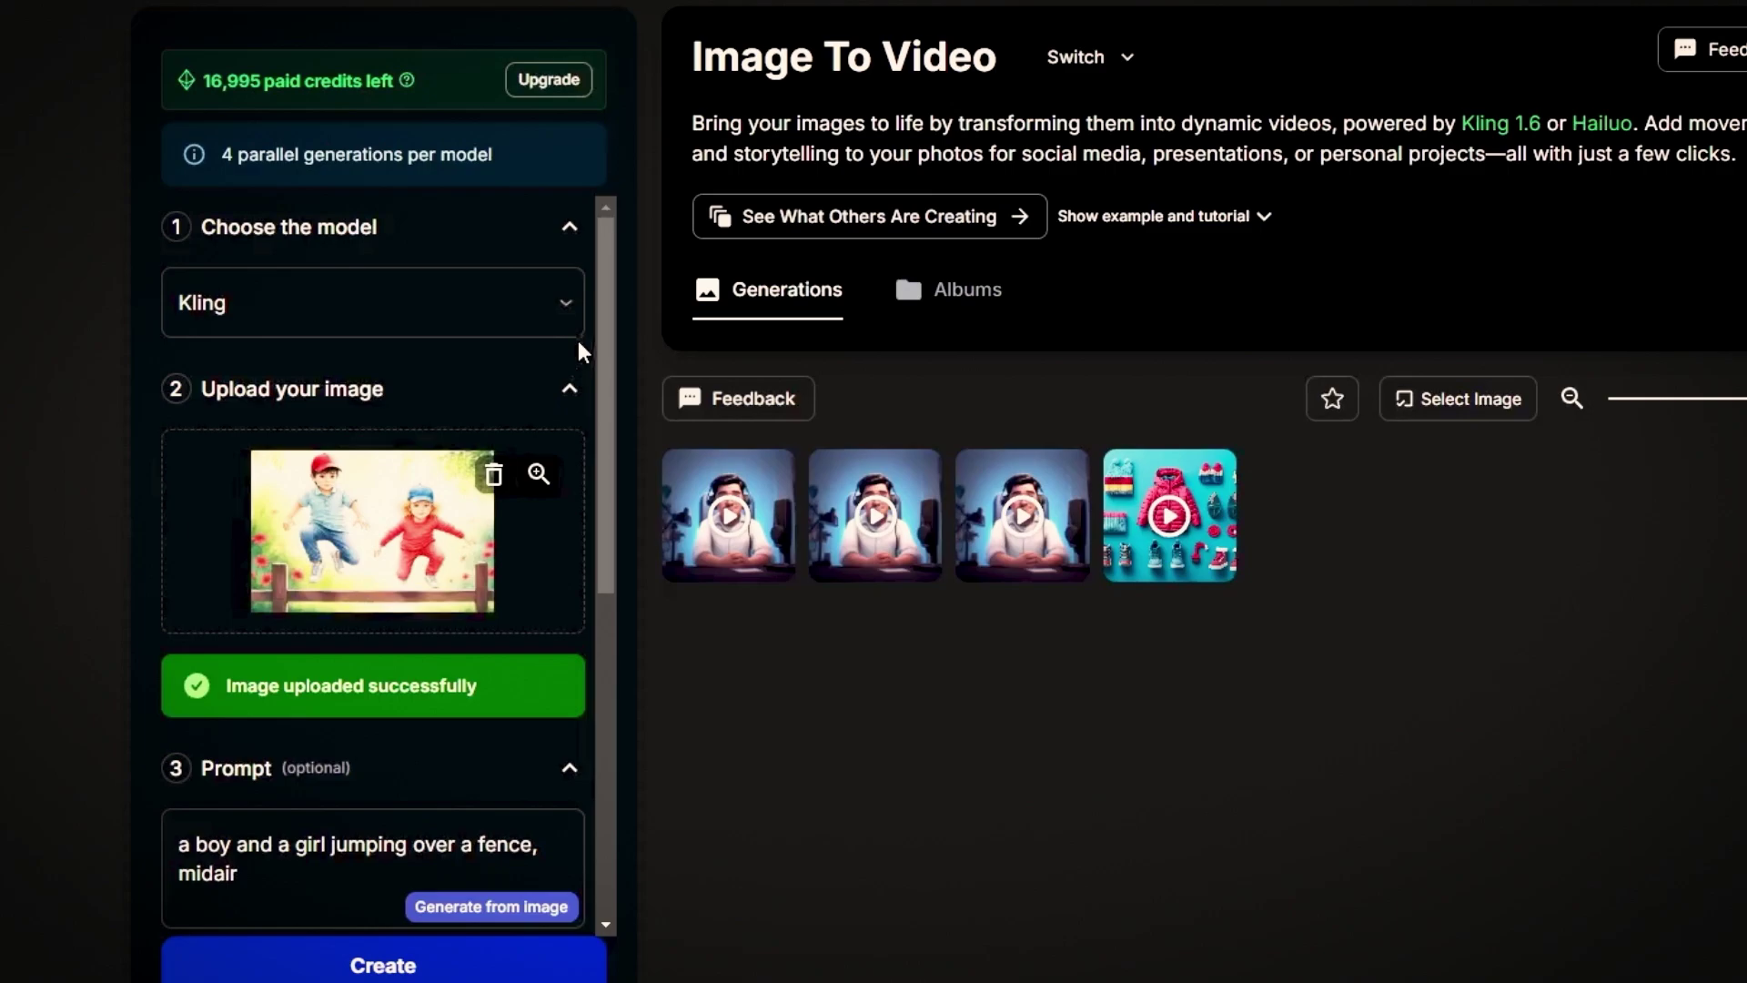
drag(577, 341, 582, 728)
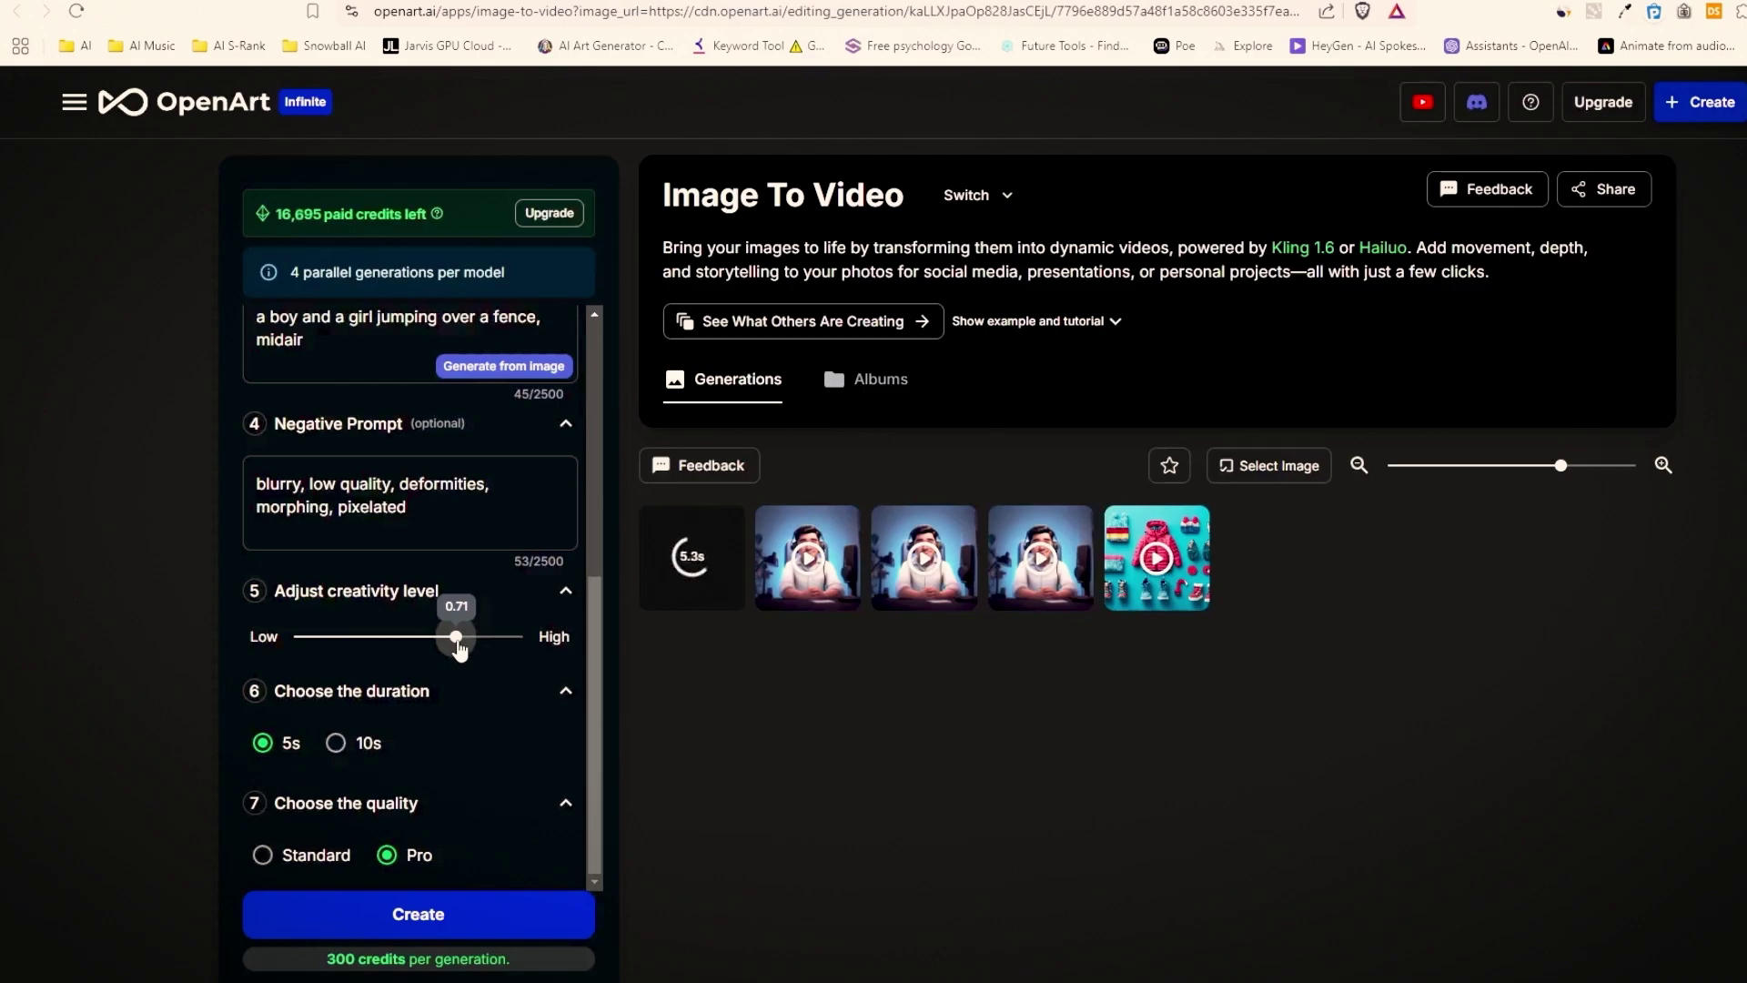
click(424, 915)
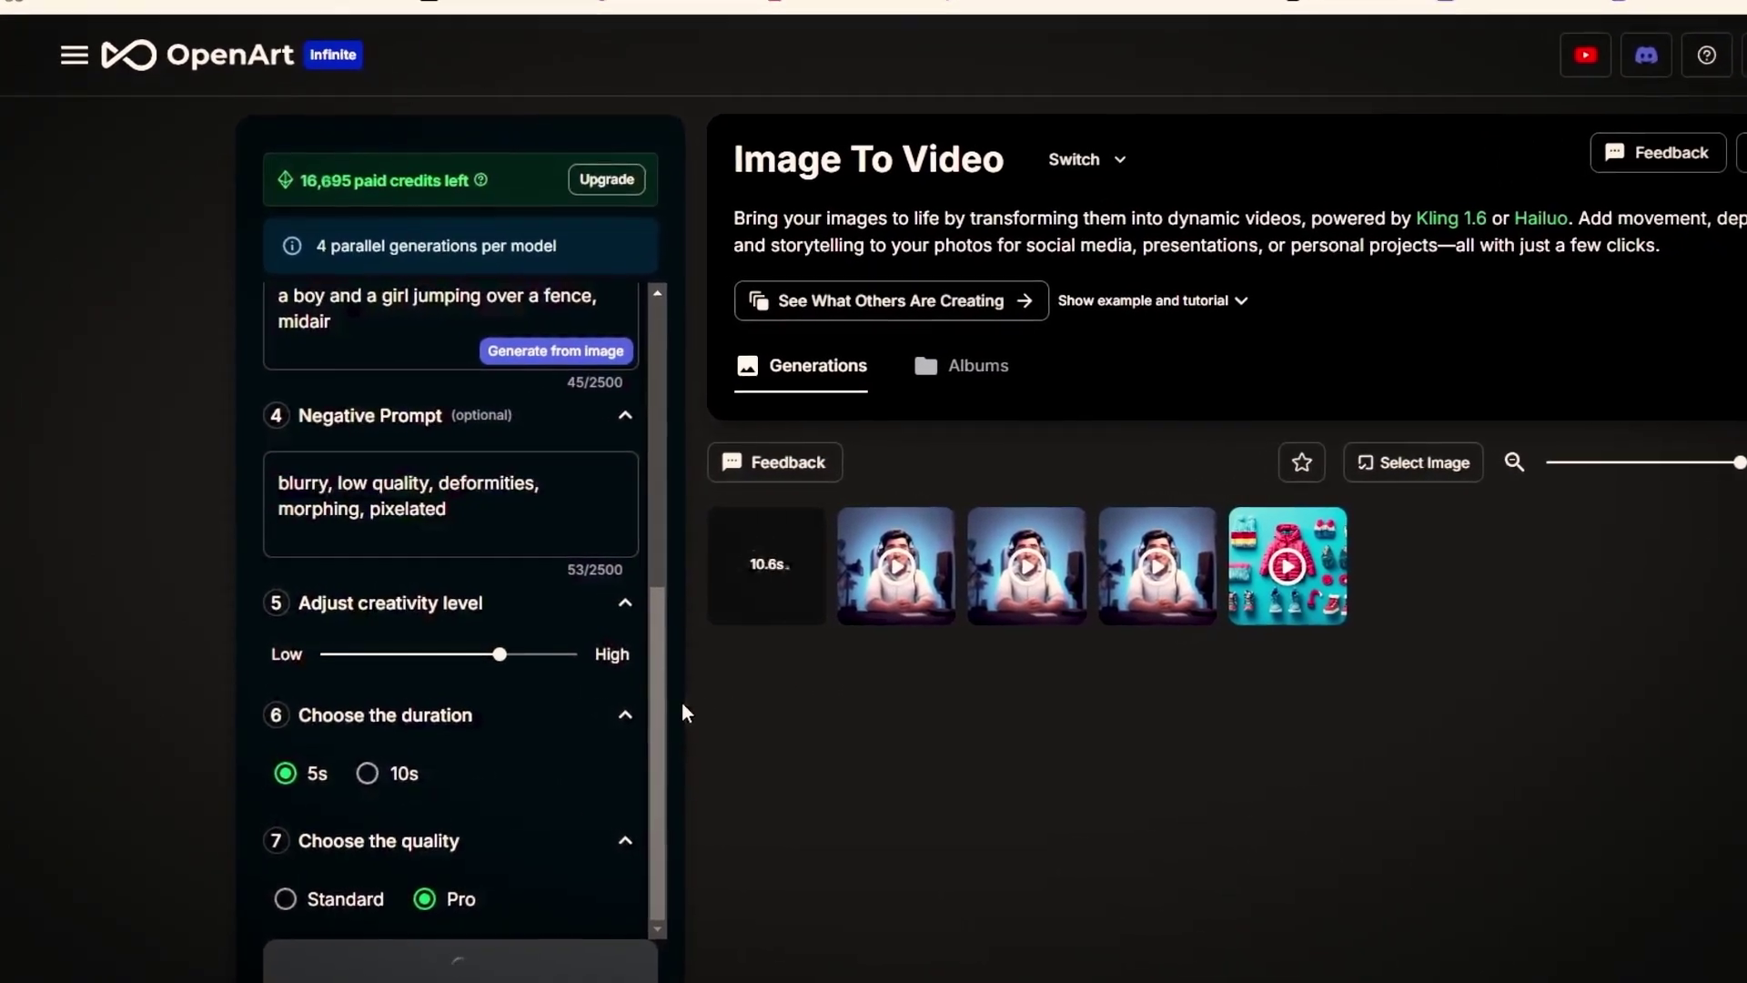
mouse_move(516, 661)
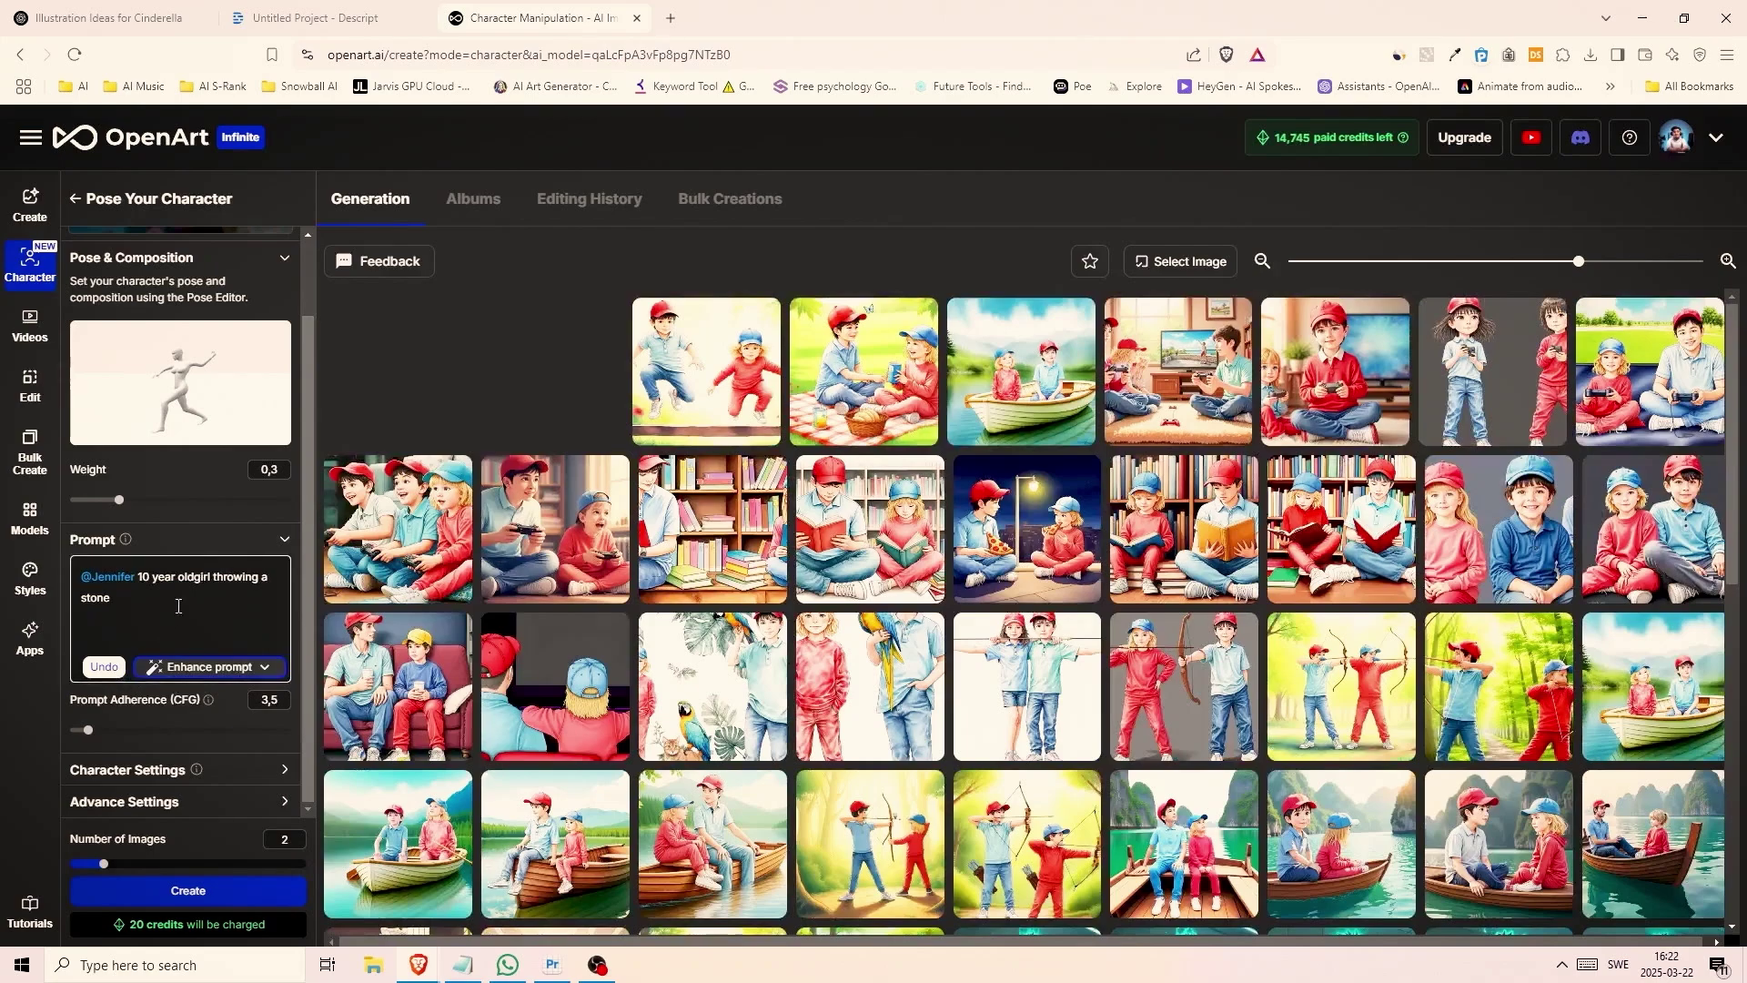
- Generate watercolor side-view images of Jennifer throwing a stone using the Jennifer character
click(263, 669)
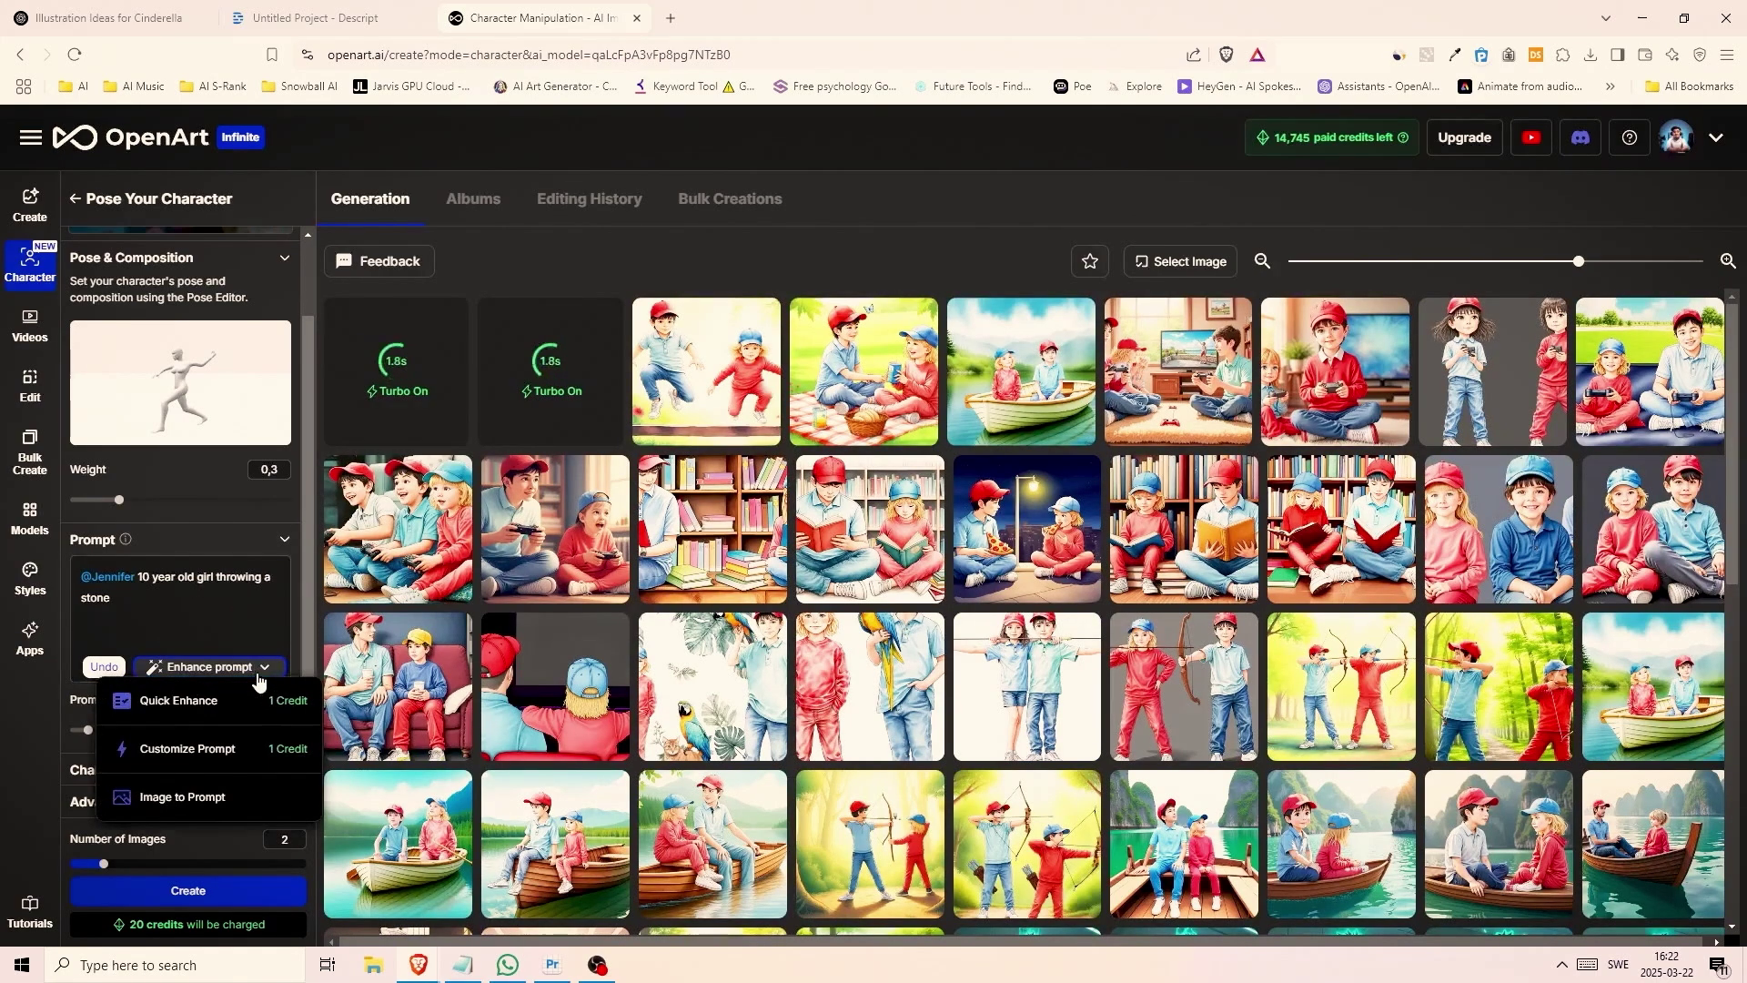
click(234, 615)
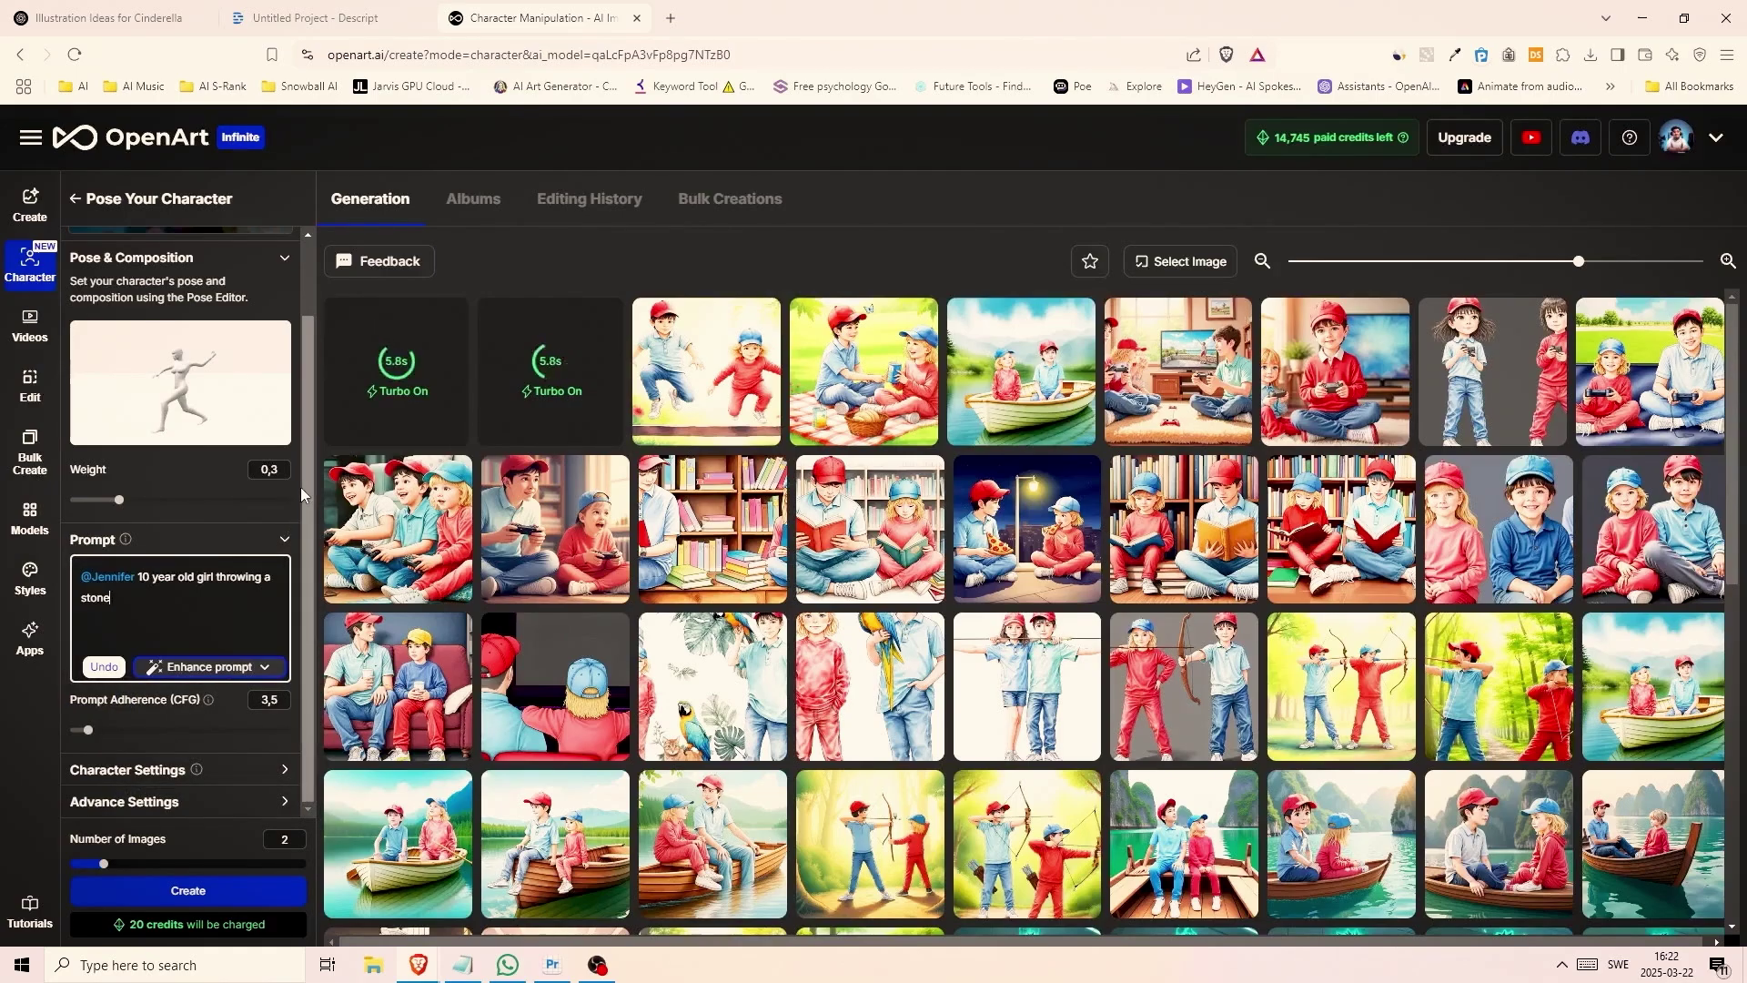
scroll(302, 468, up, 1)
scroll(303, 437, up, 2)
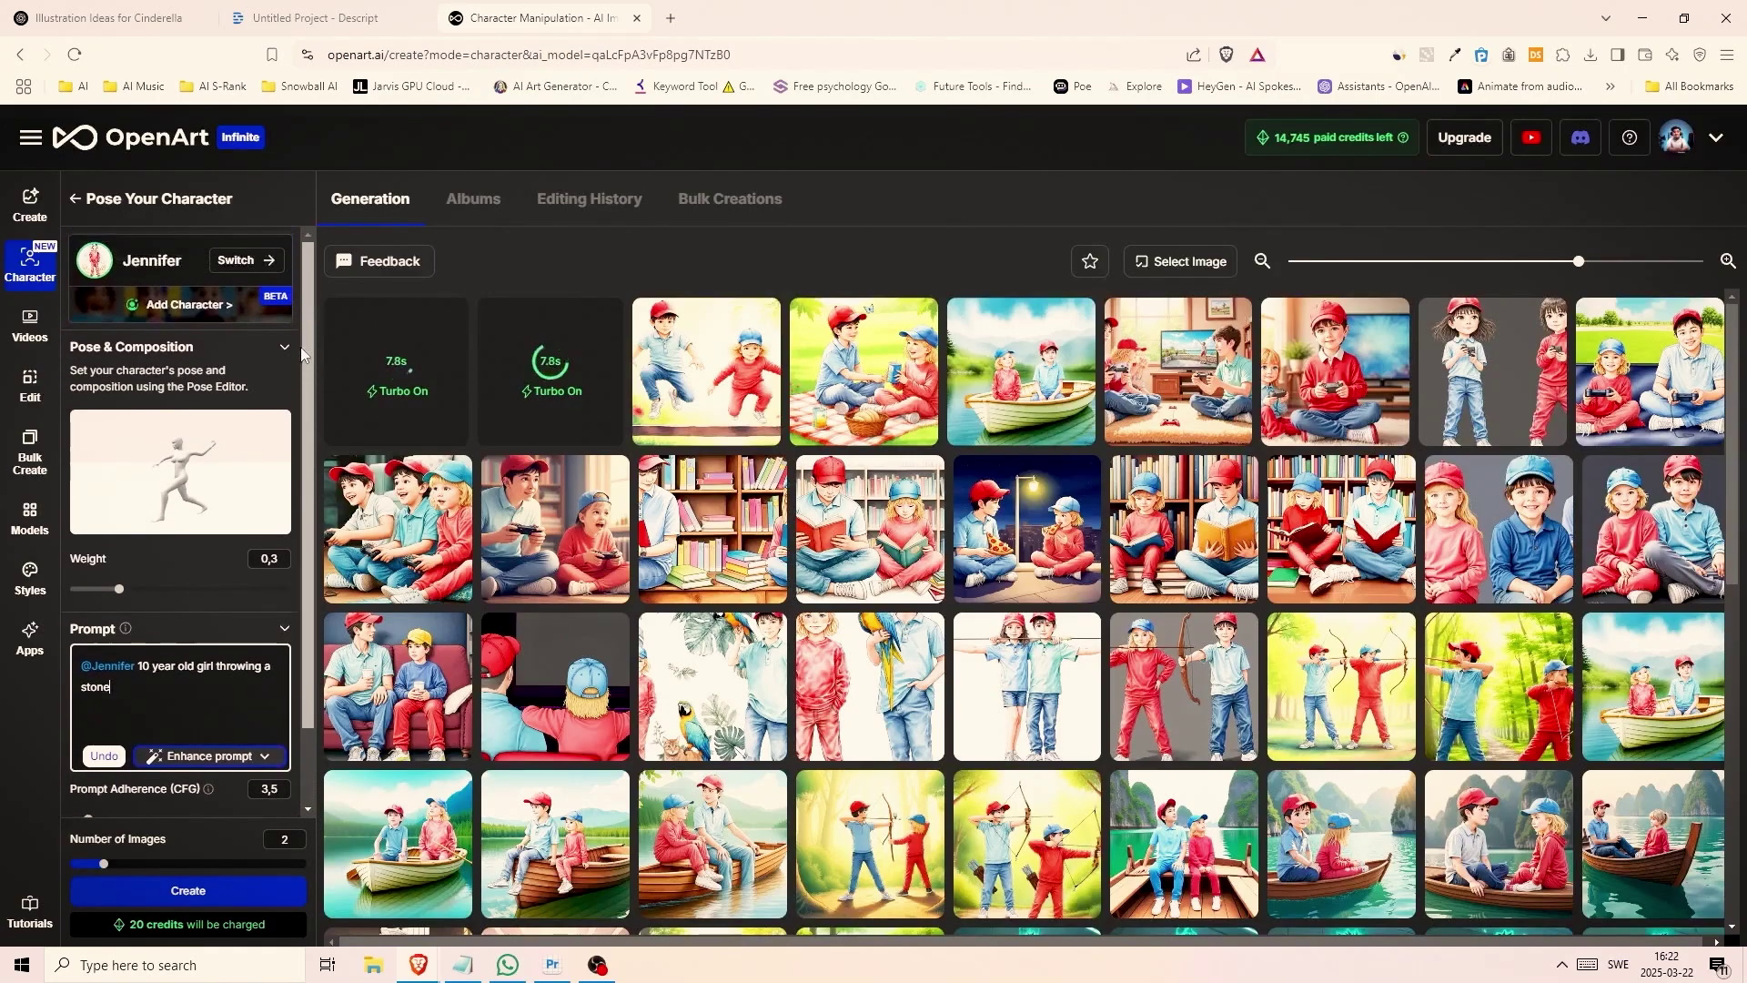
click(164, 261)
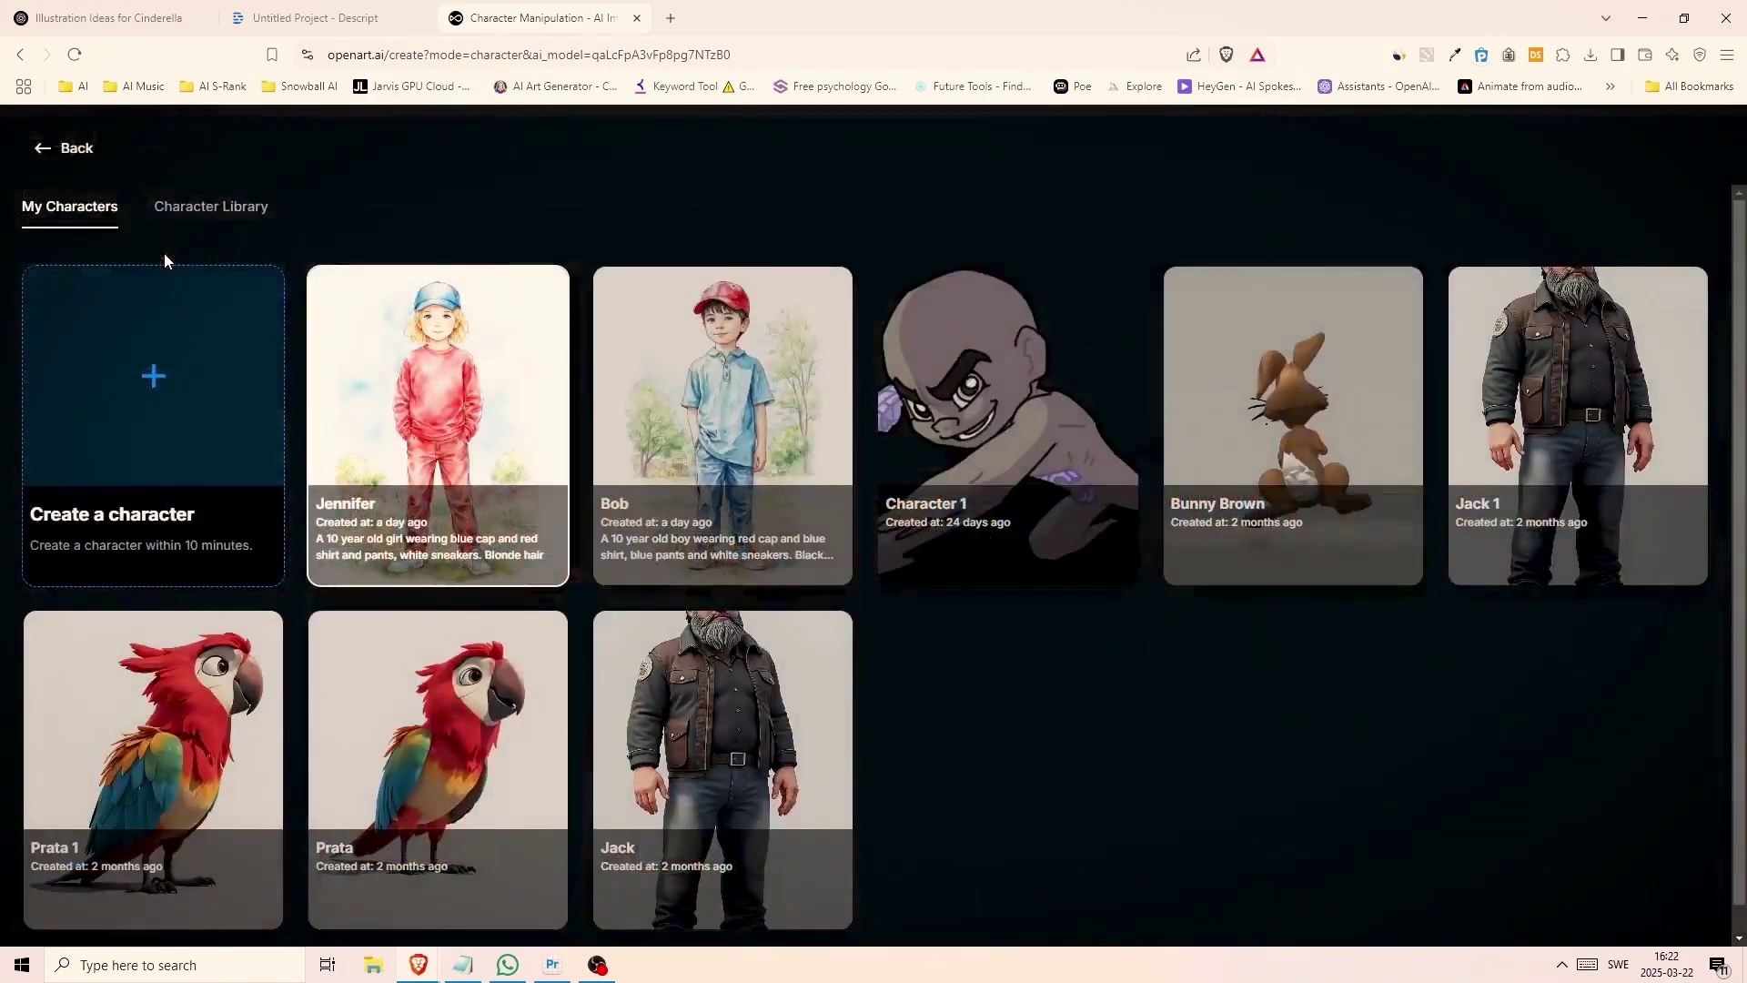
click(65, 160)
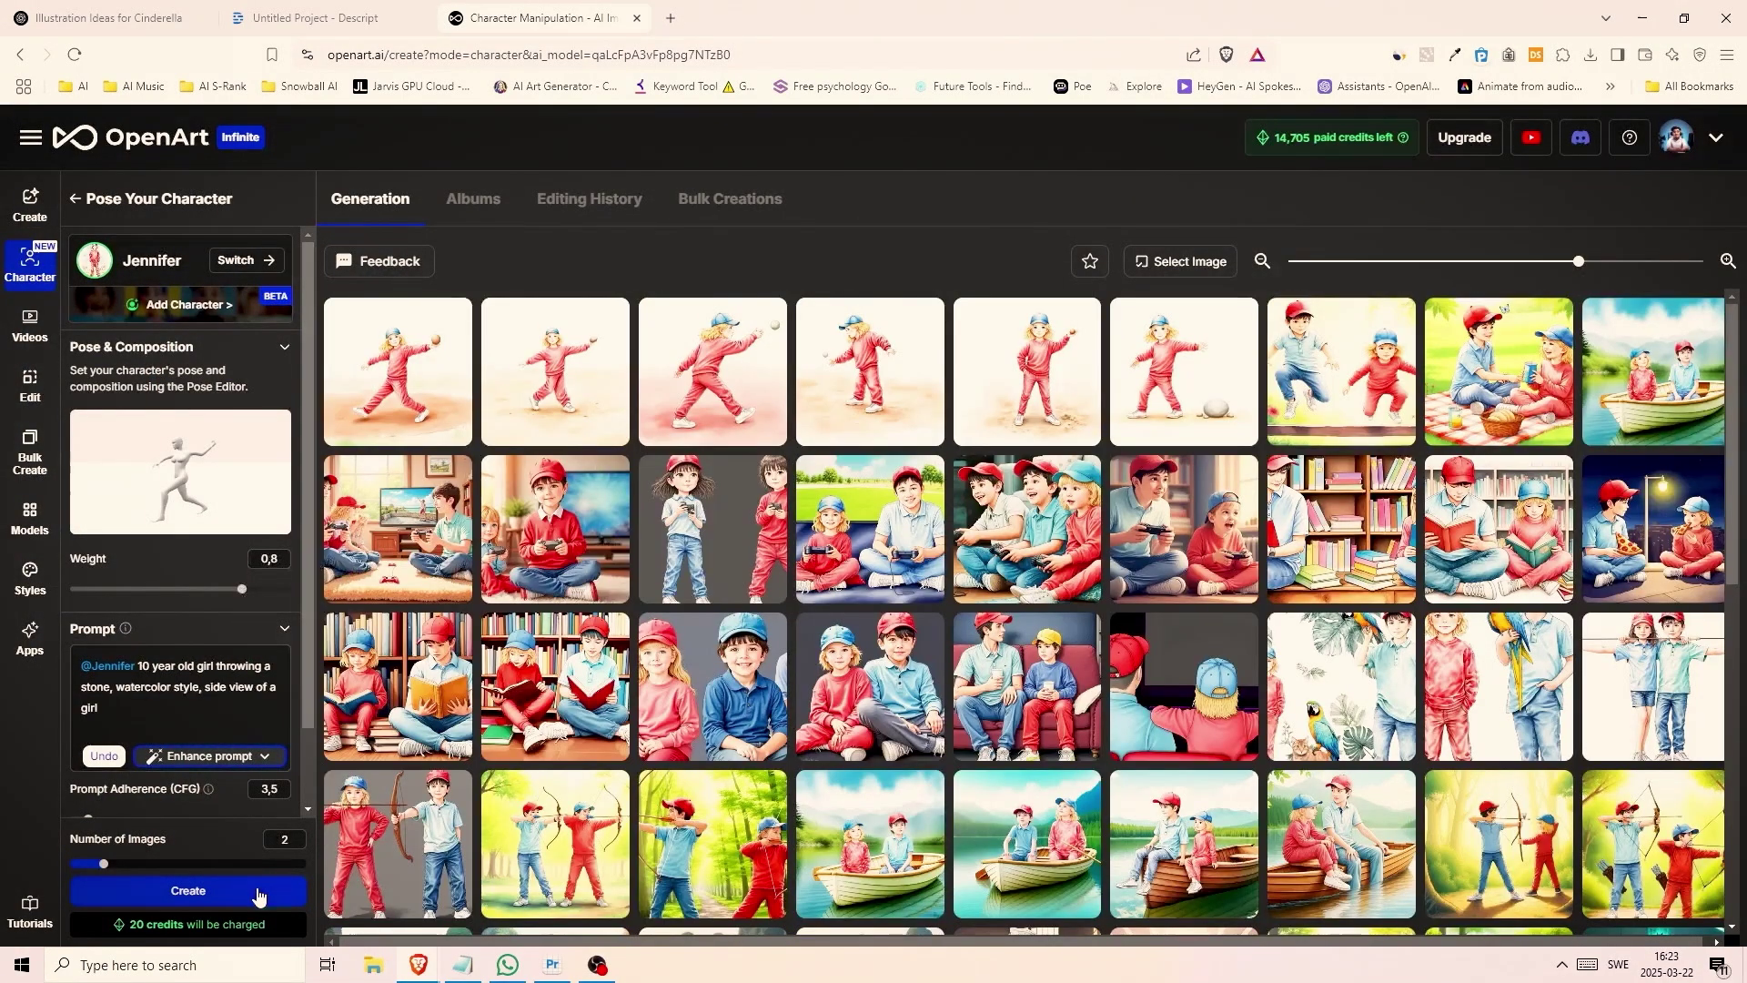
click(255, 888)
click(258, 591)
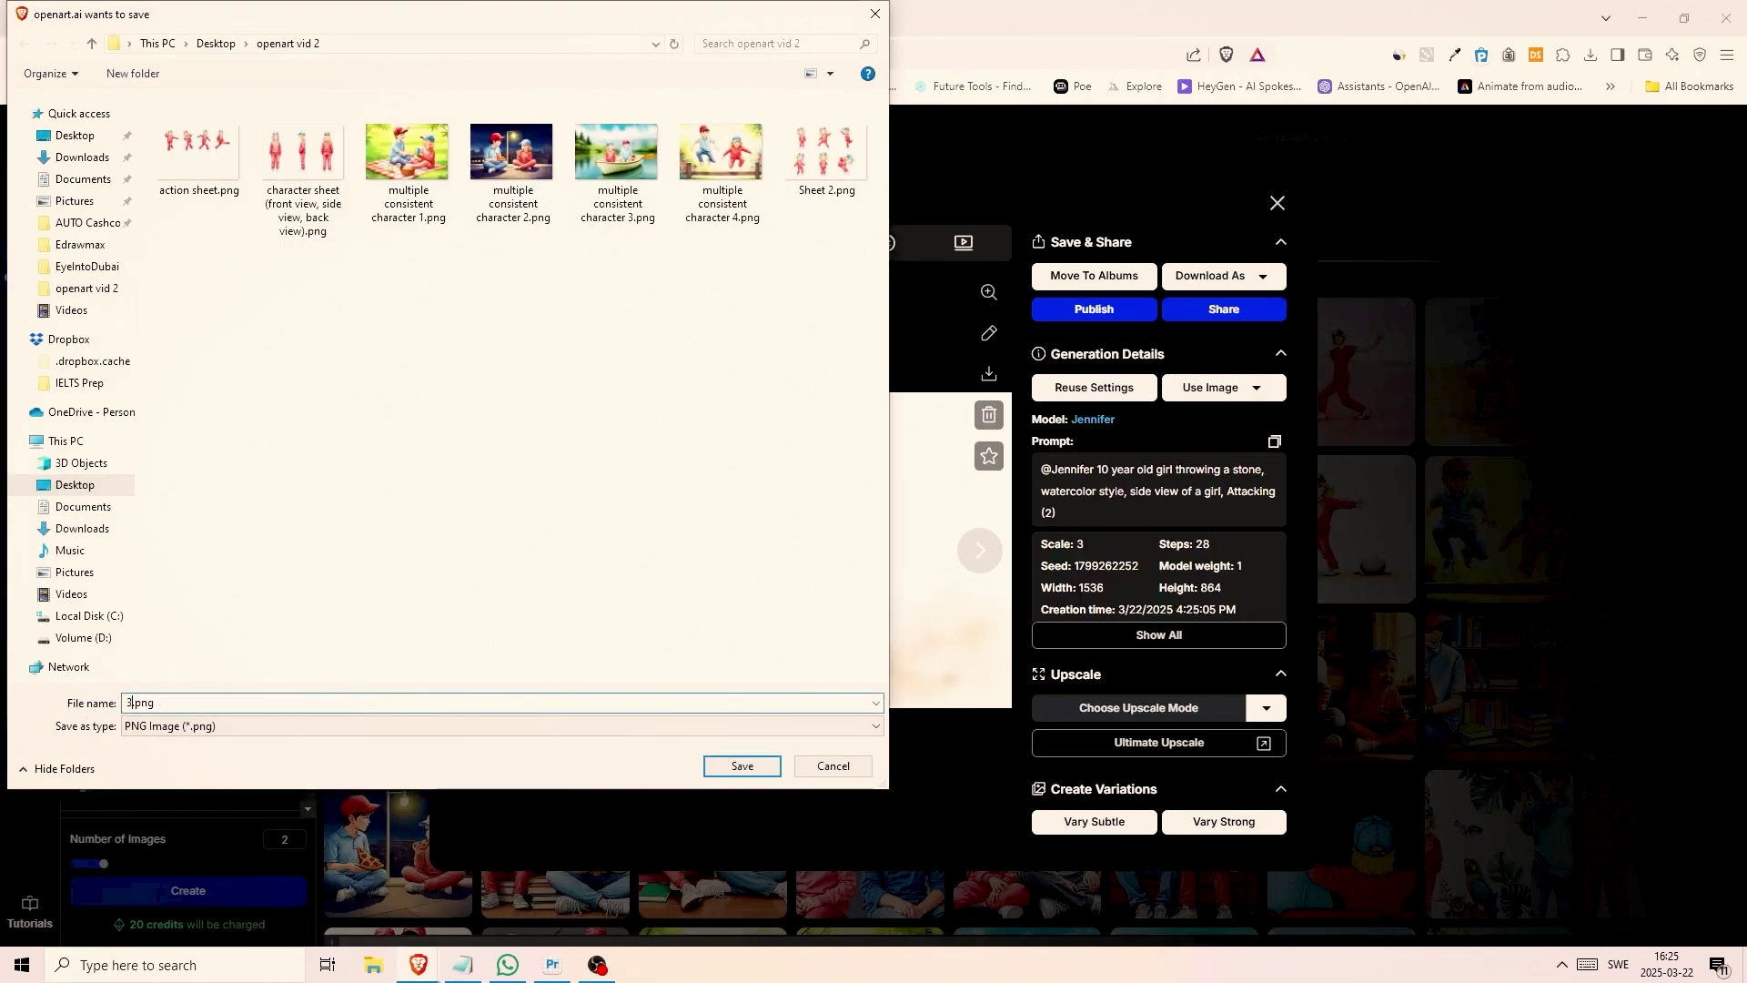
- Name the saved file, then create a 2560 × 1440 Youtube Cover project in Photopea
text(D model)
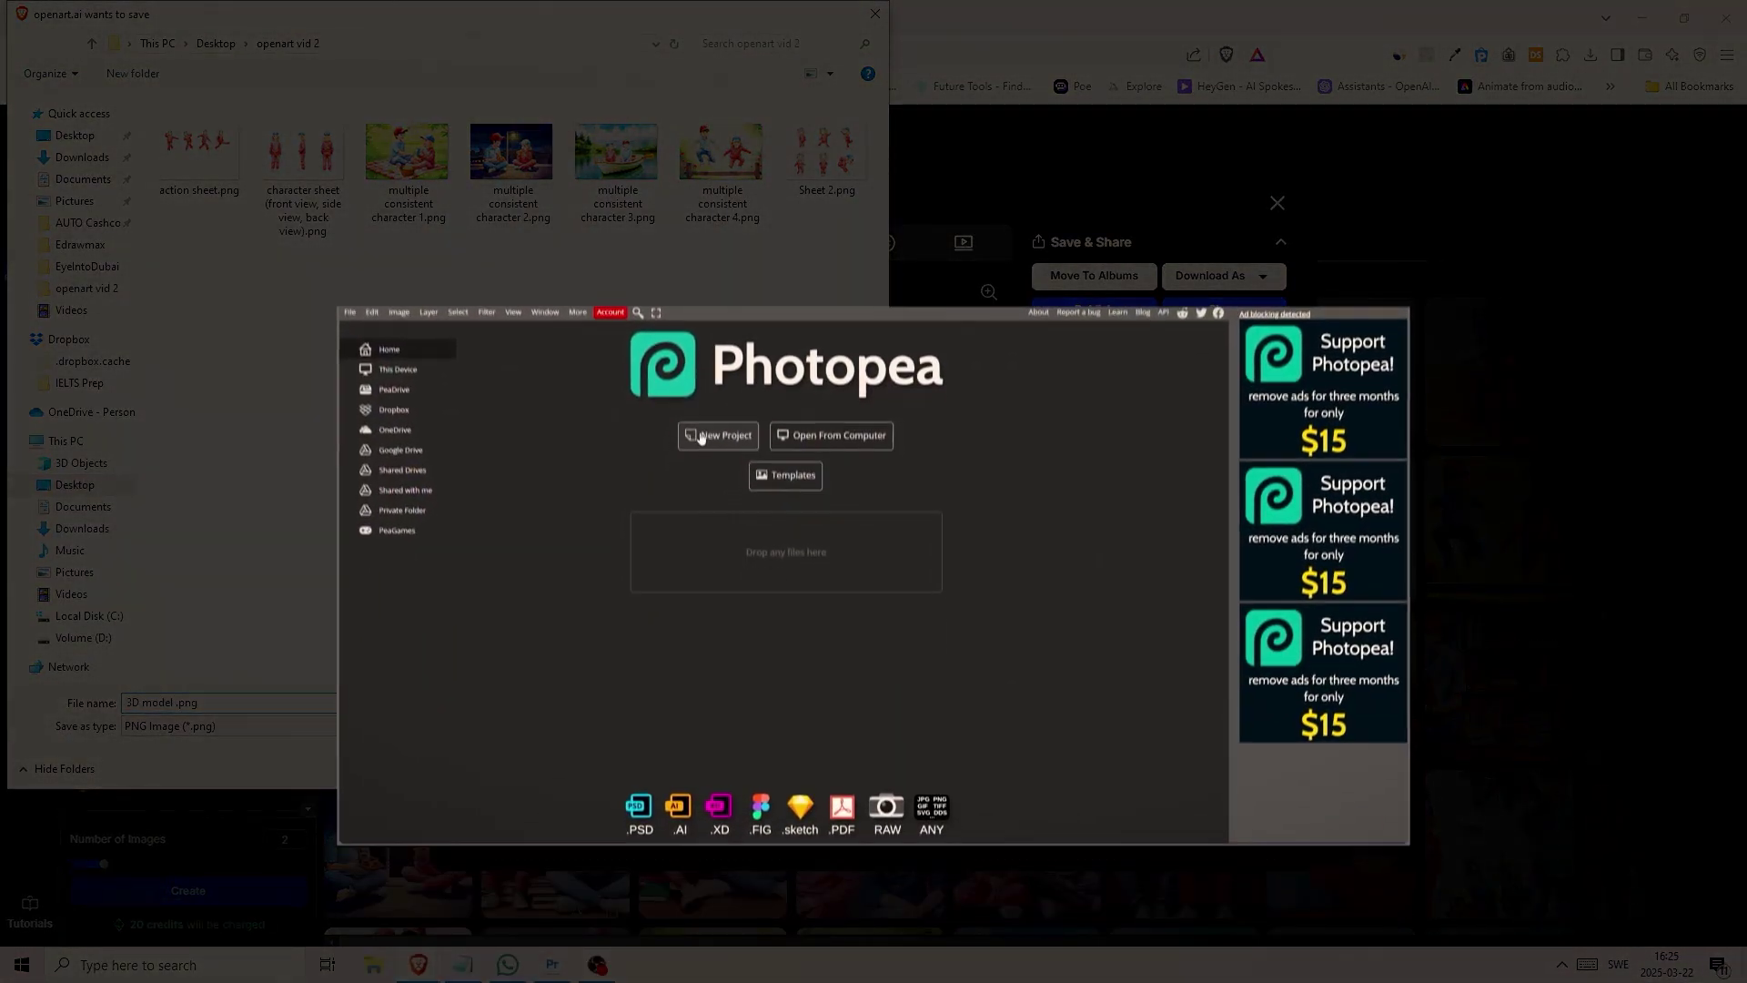
click(700, 437)
text(to image)
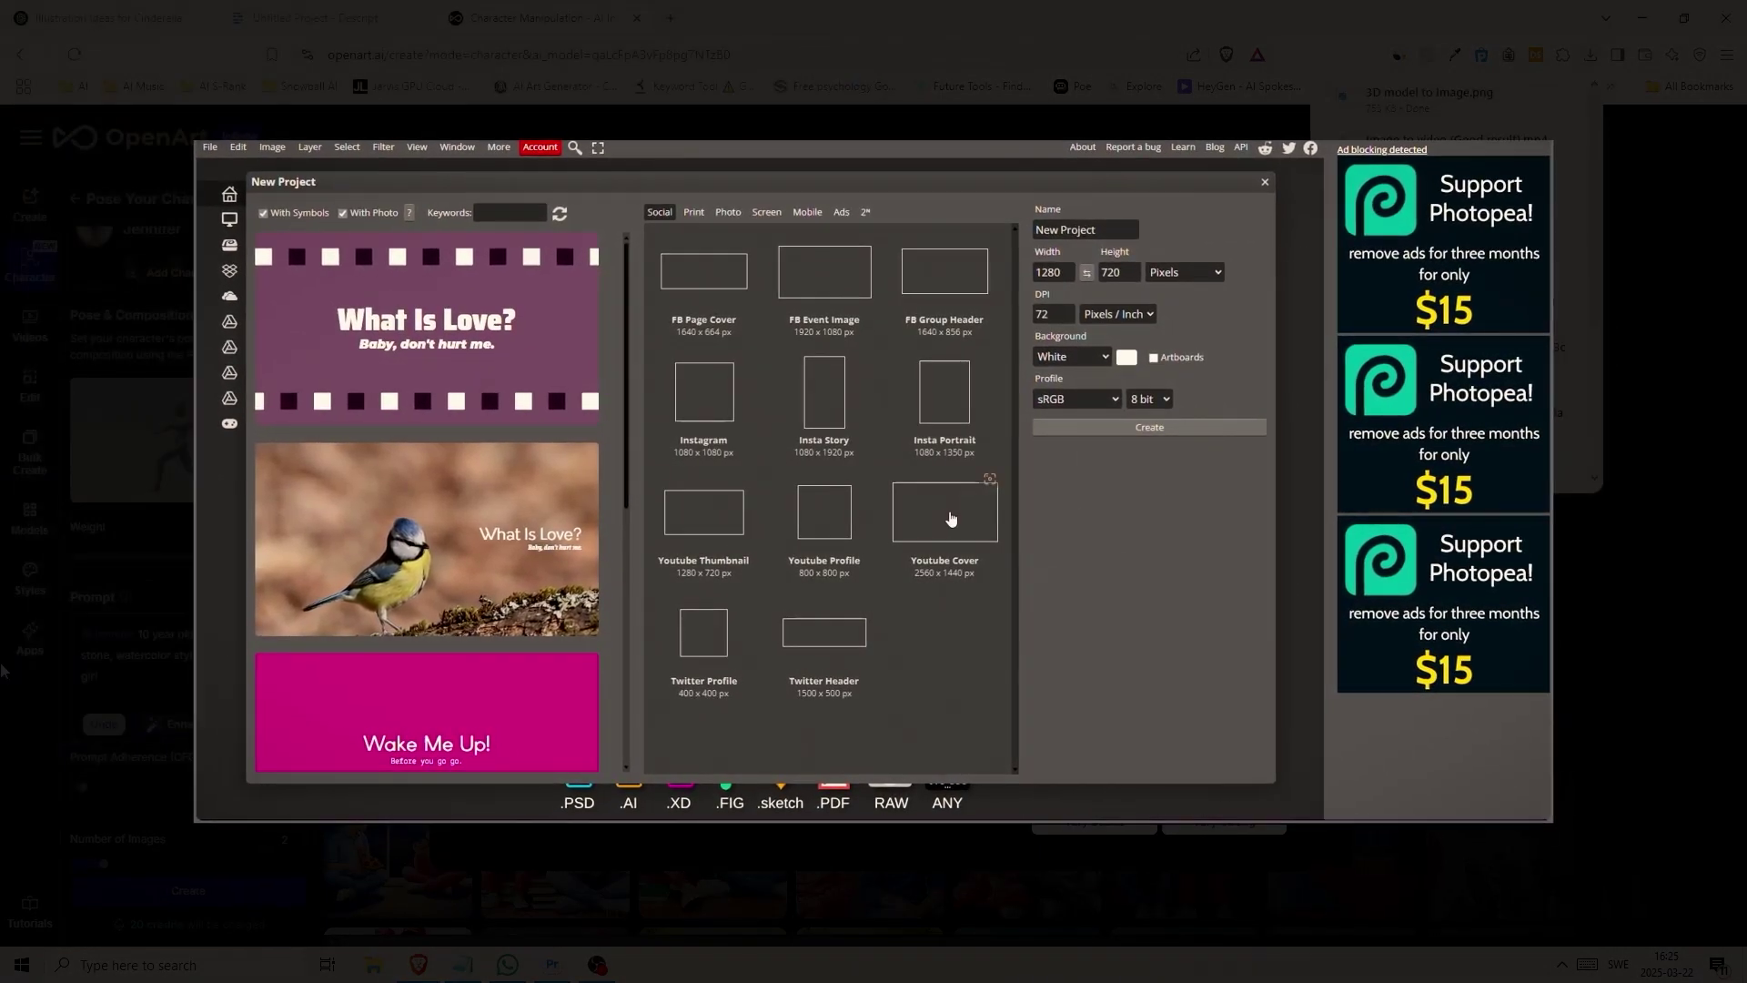
click(951, 518)
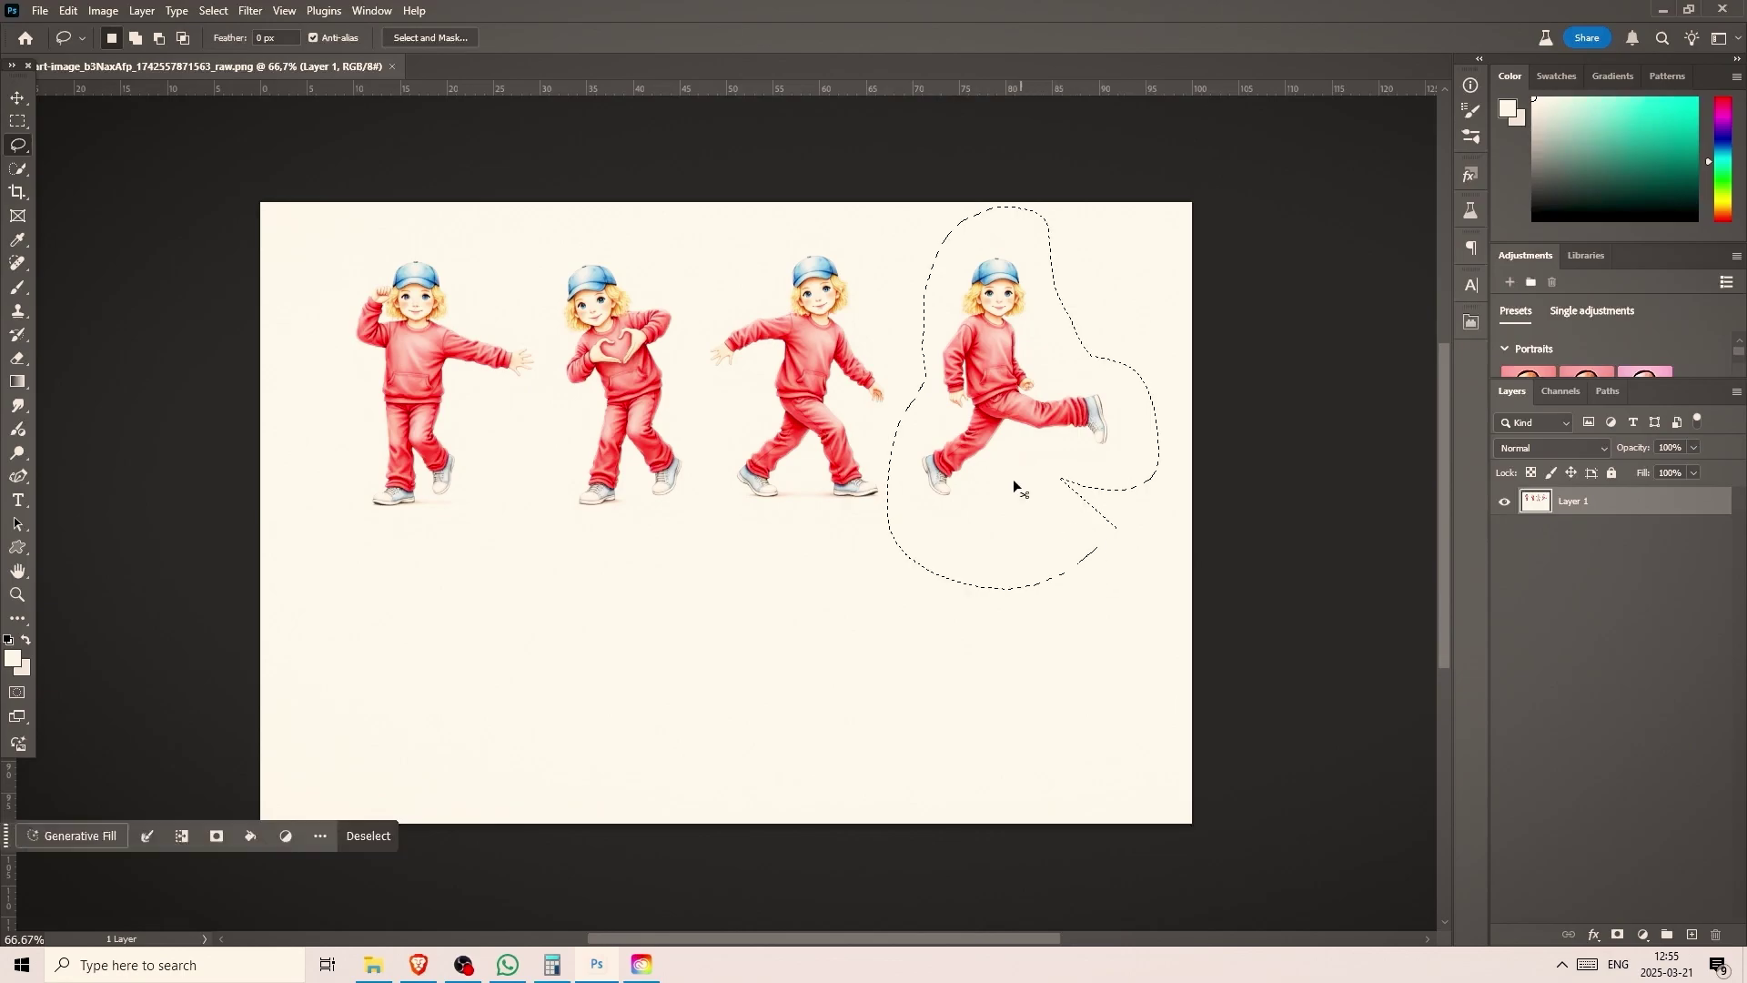
- Paste the copied kicking girl into a new blank document
key(ctrl+n)
key(Return)
key(ctrl+v)
- Copy the raised leg to its own layer, flip it, and open it in Liquify
mouse_move(856, 532)
mouse_down()
mouse_move(747, 508)
mouse_move(737, 567)
mouse_move(860, 575)
mouse_move(773, 462)
mouse_up()
key(ctrl+t)
right_click(790, 539)
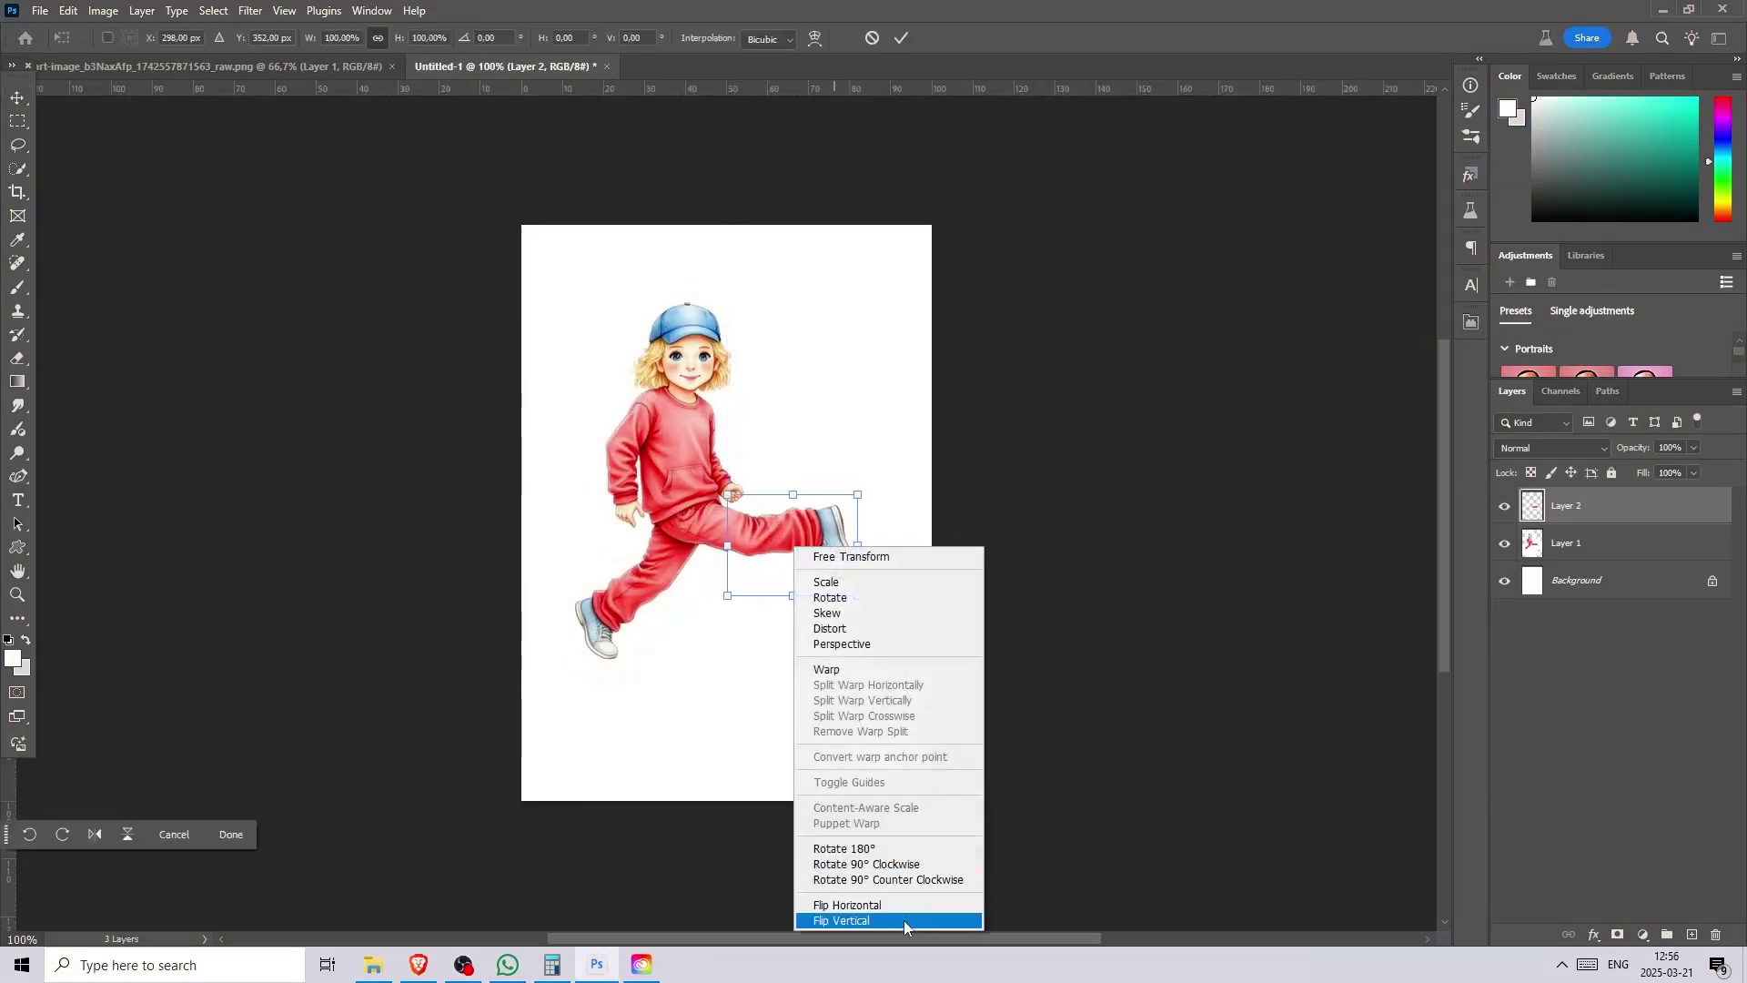
click(889, 916)
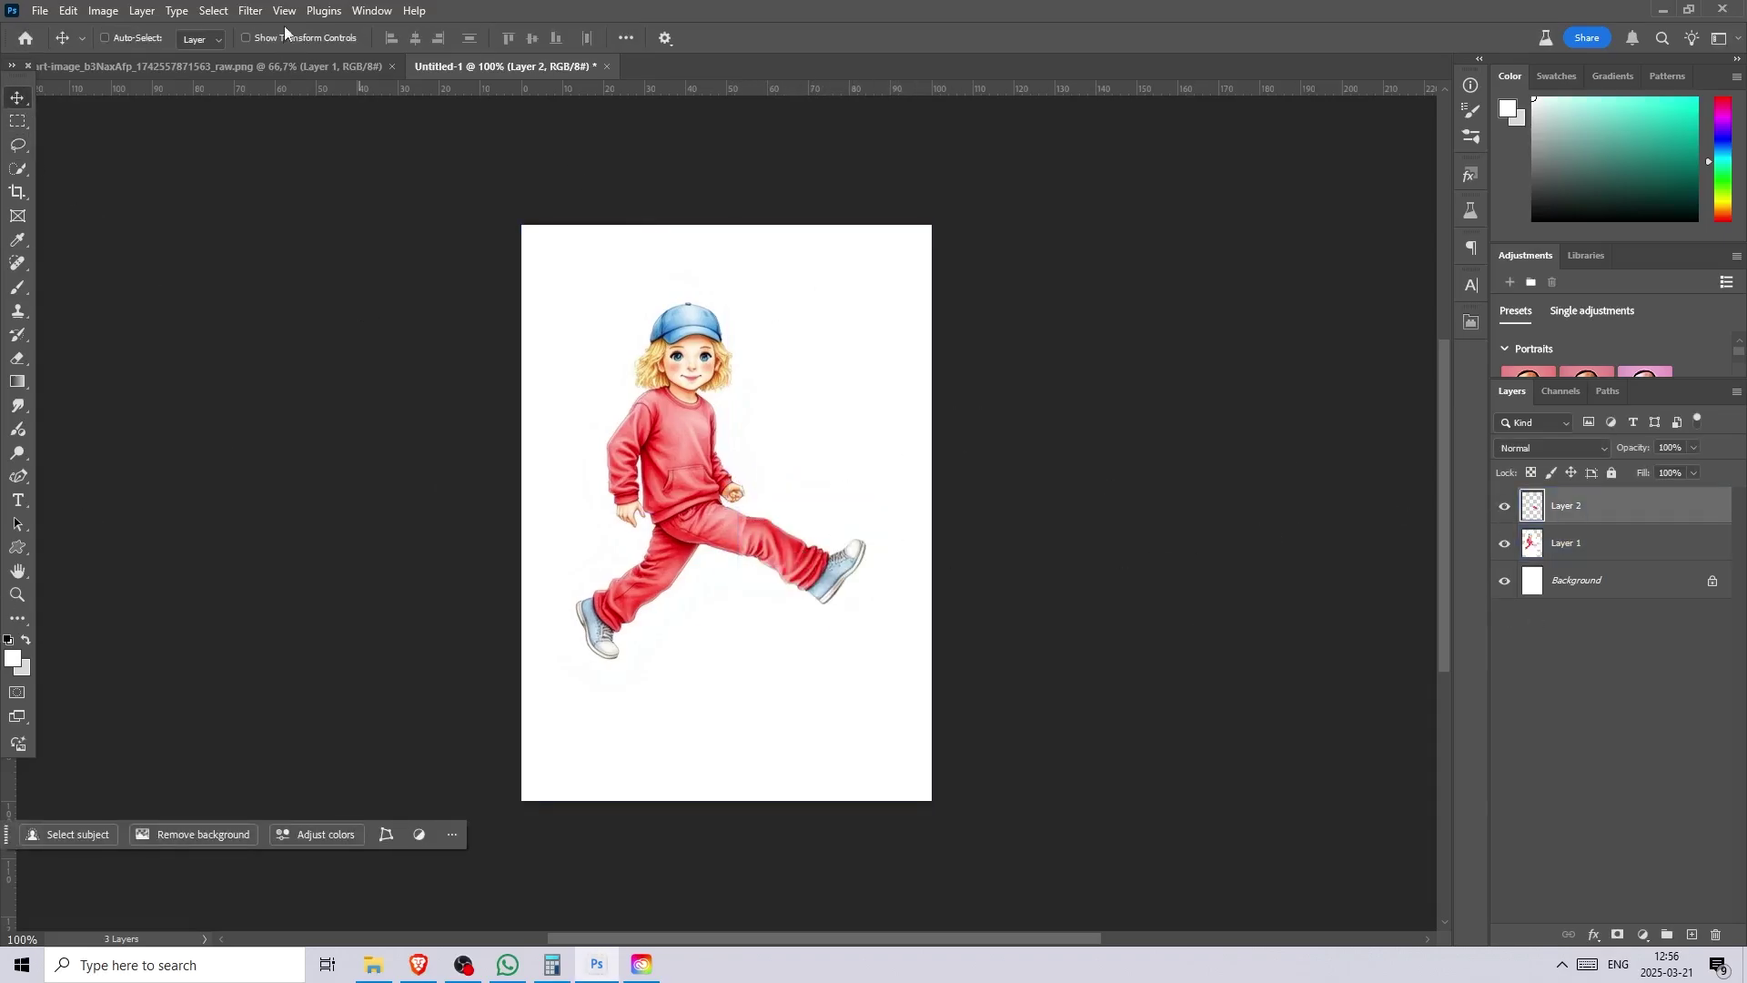
click(250, 10)
click(273, 187)
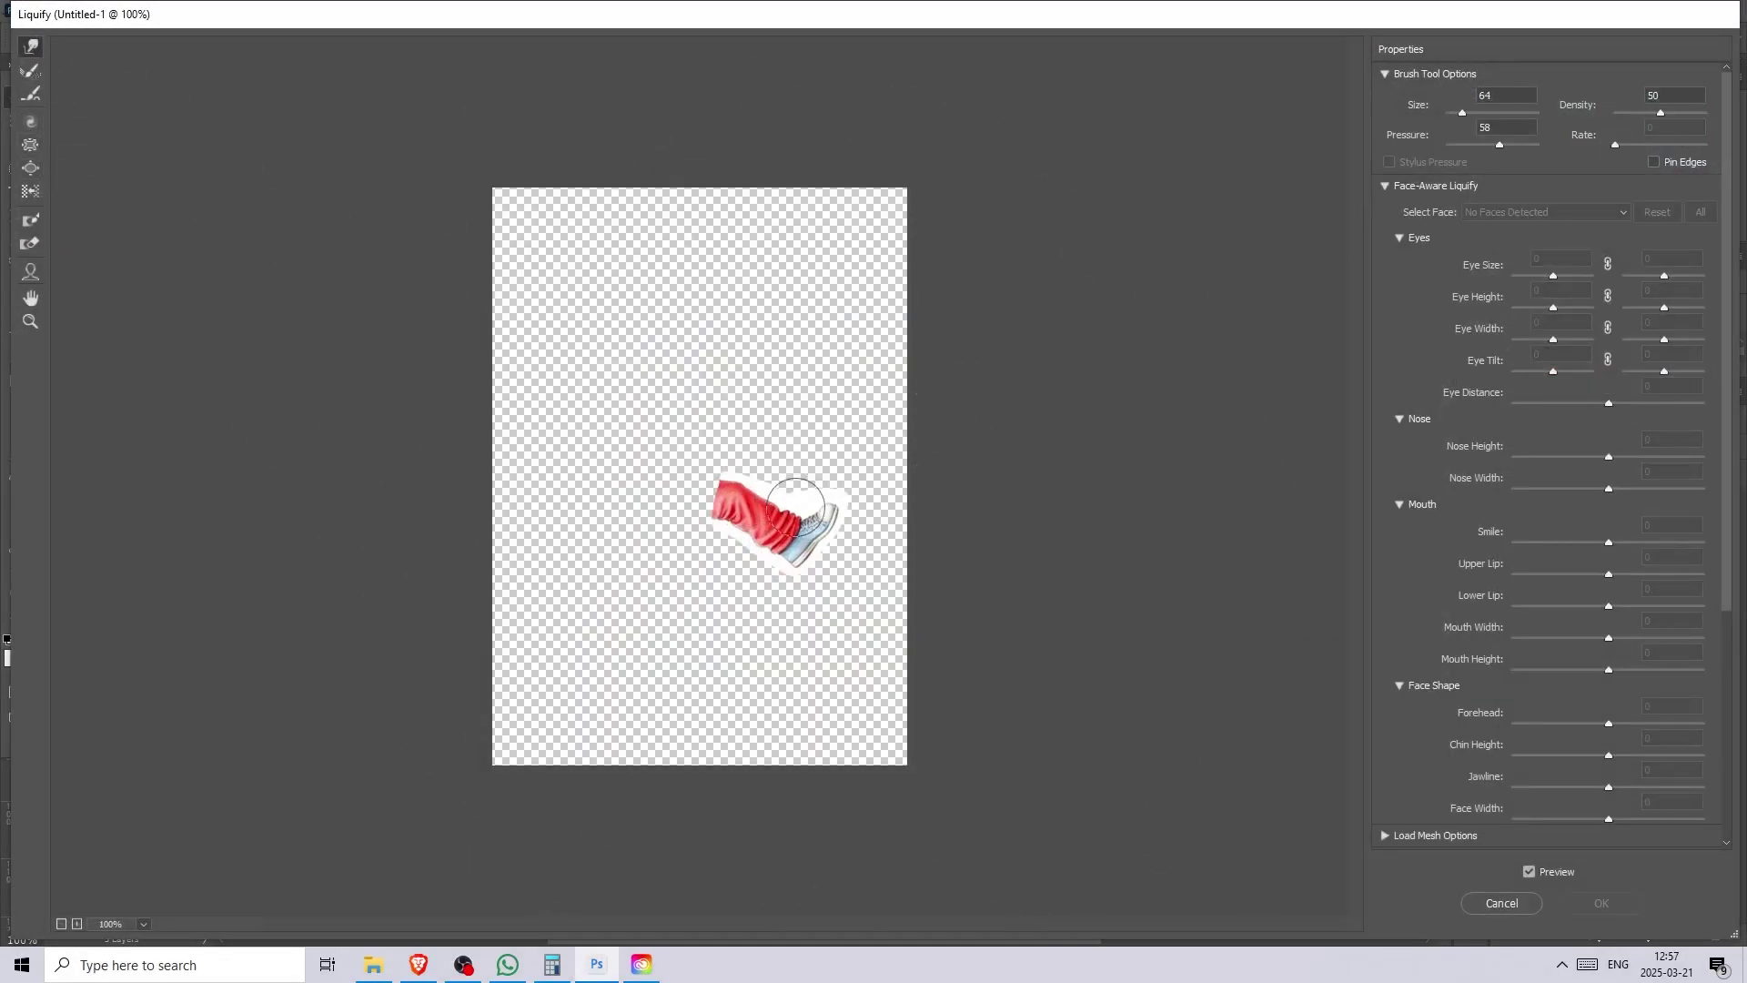
- Apply the Liquify changes, select the girl's layer, and zoom in on her
key(Return)
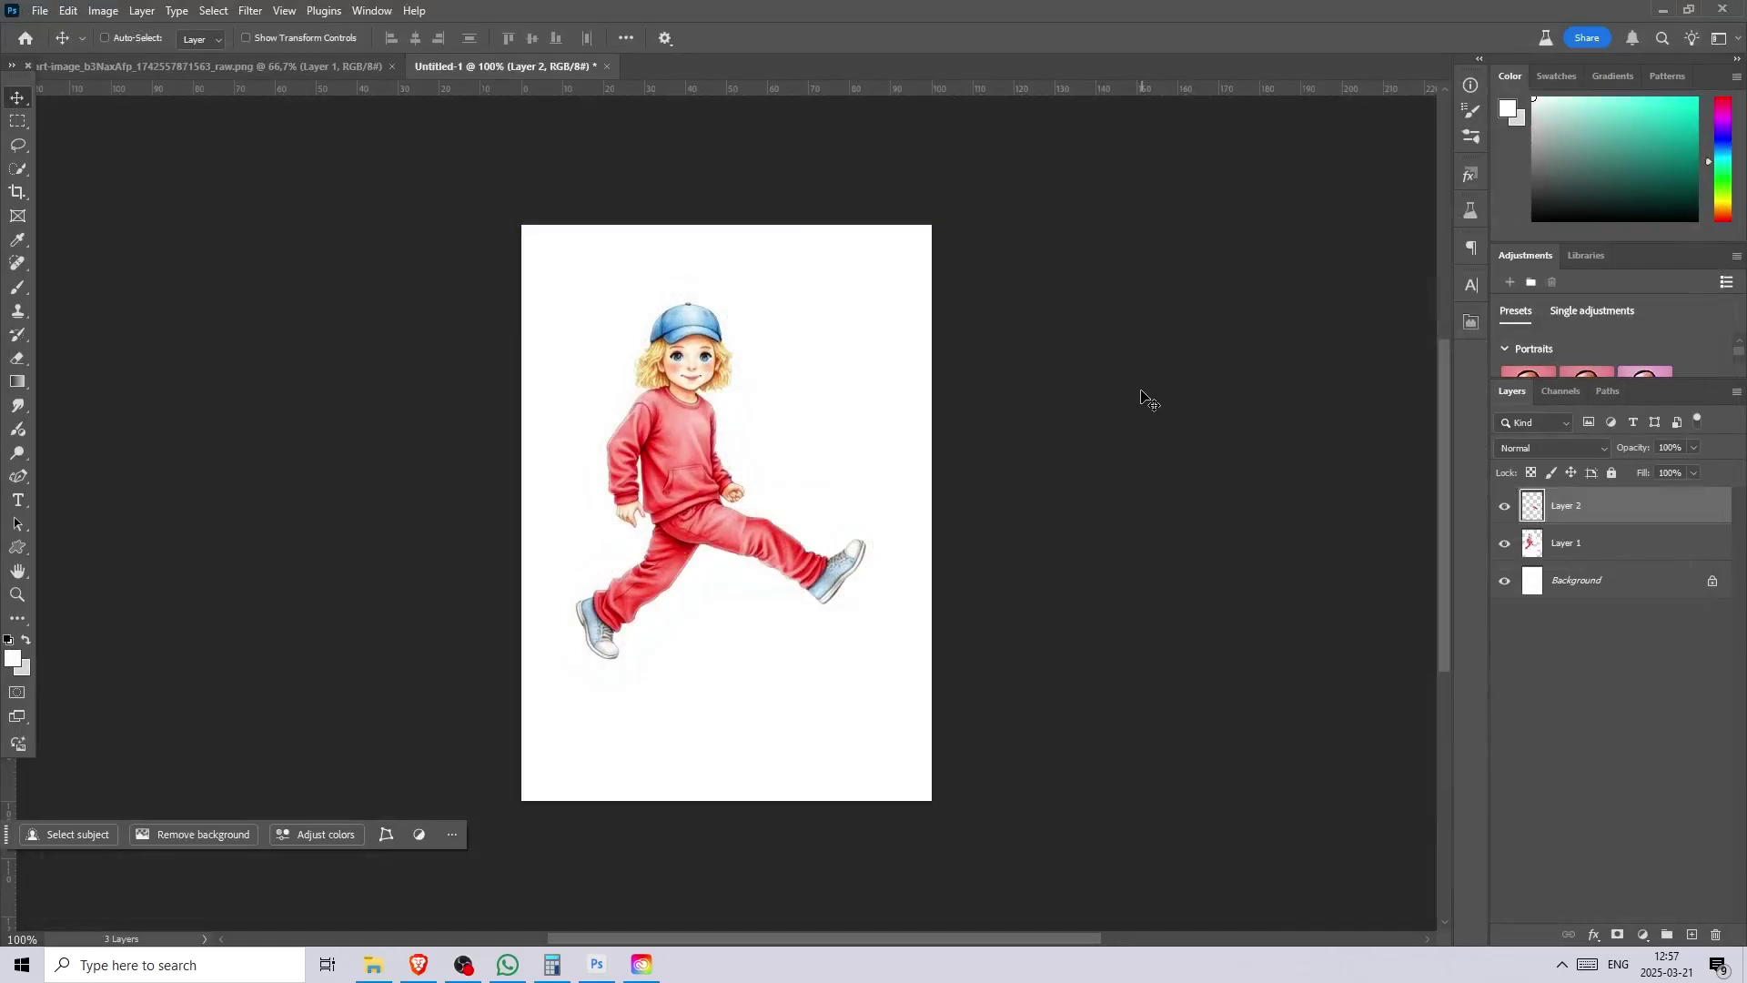
key(h)
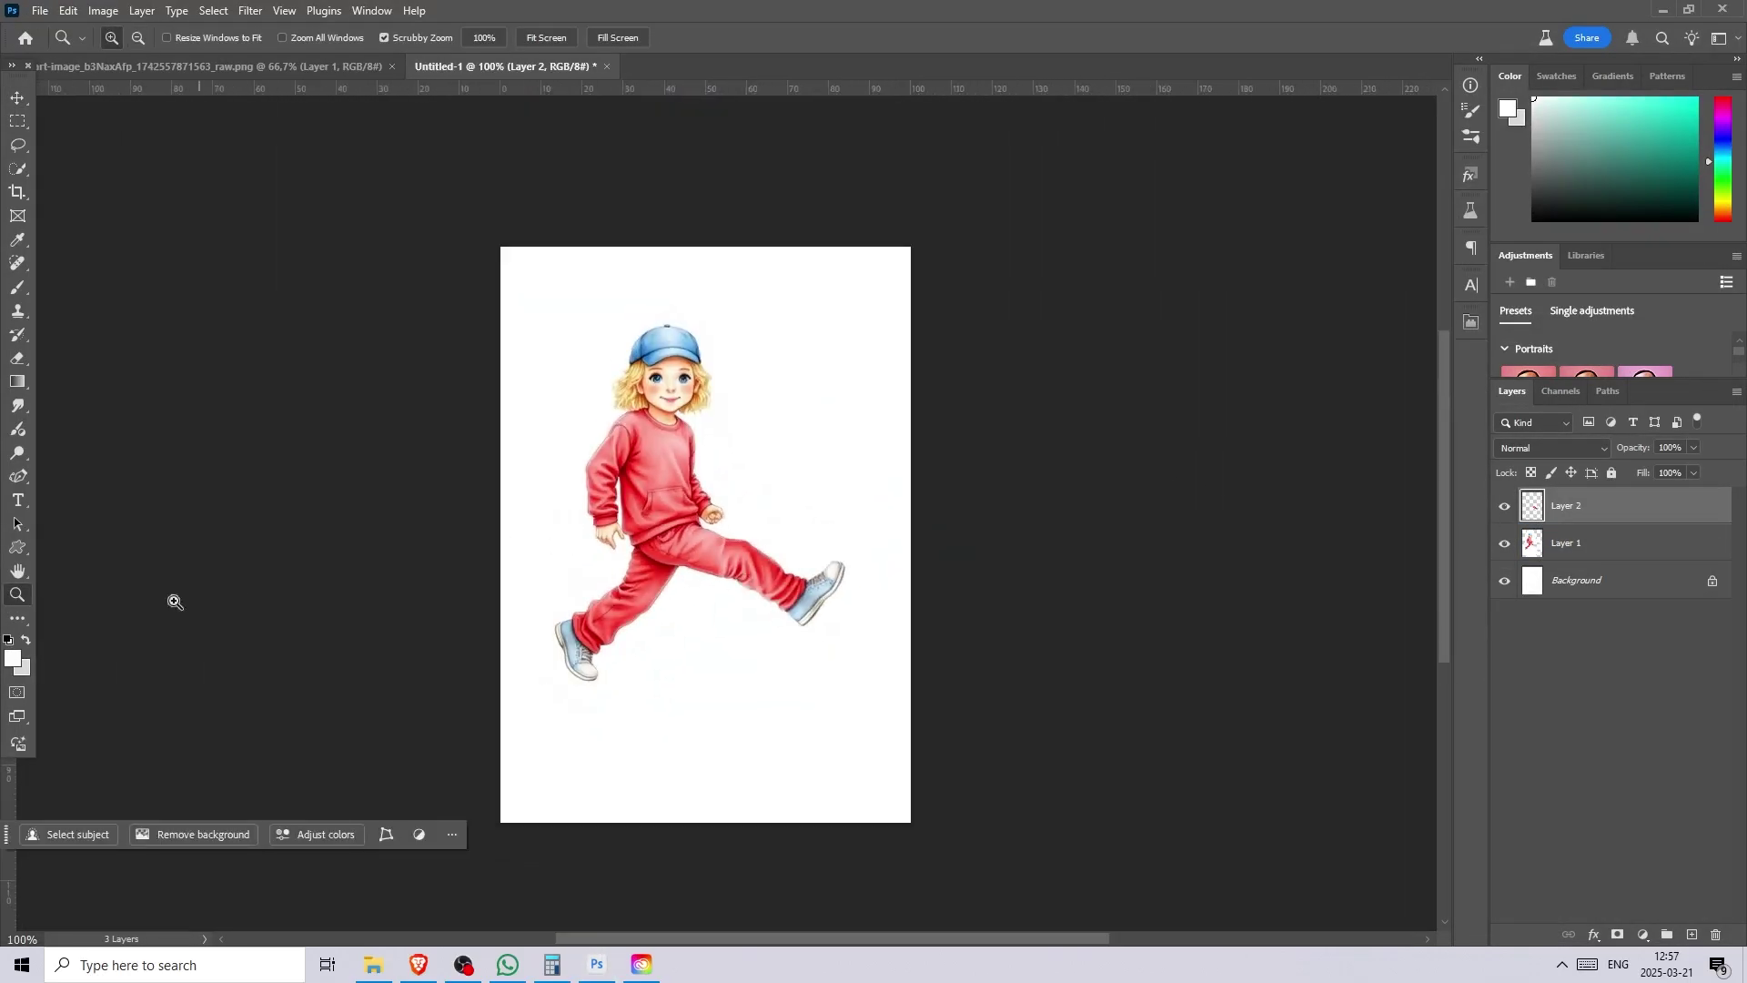
double_click(1607, 543)
key(Escape)
click(18, 168)
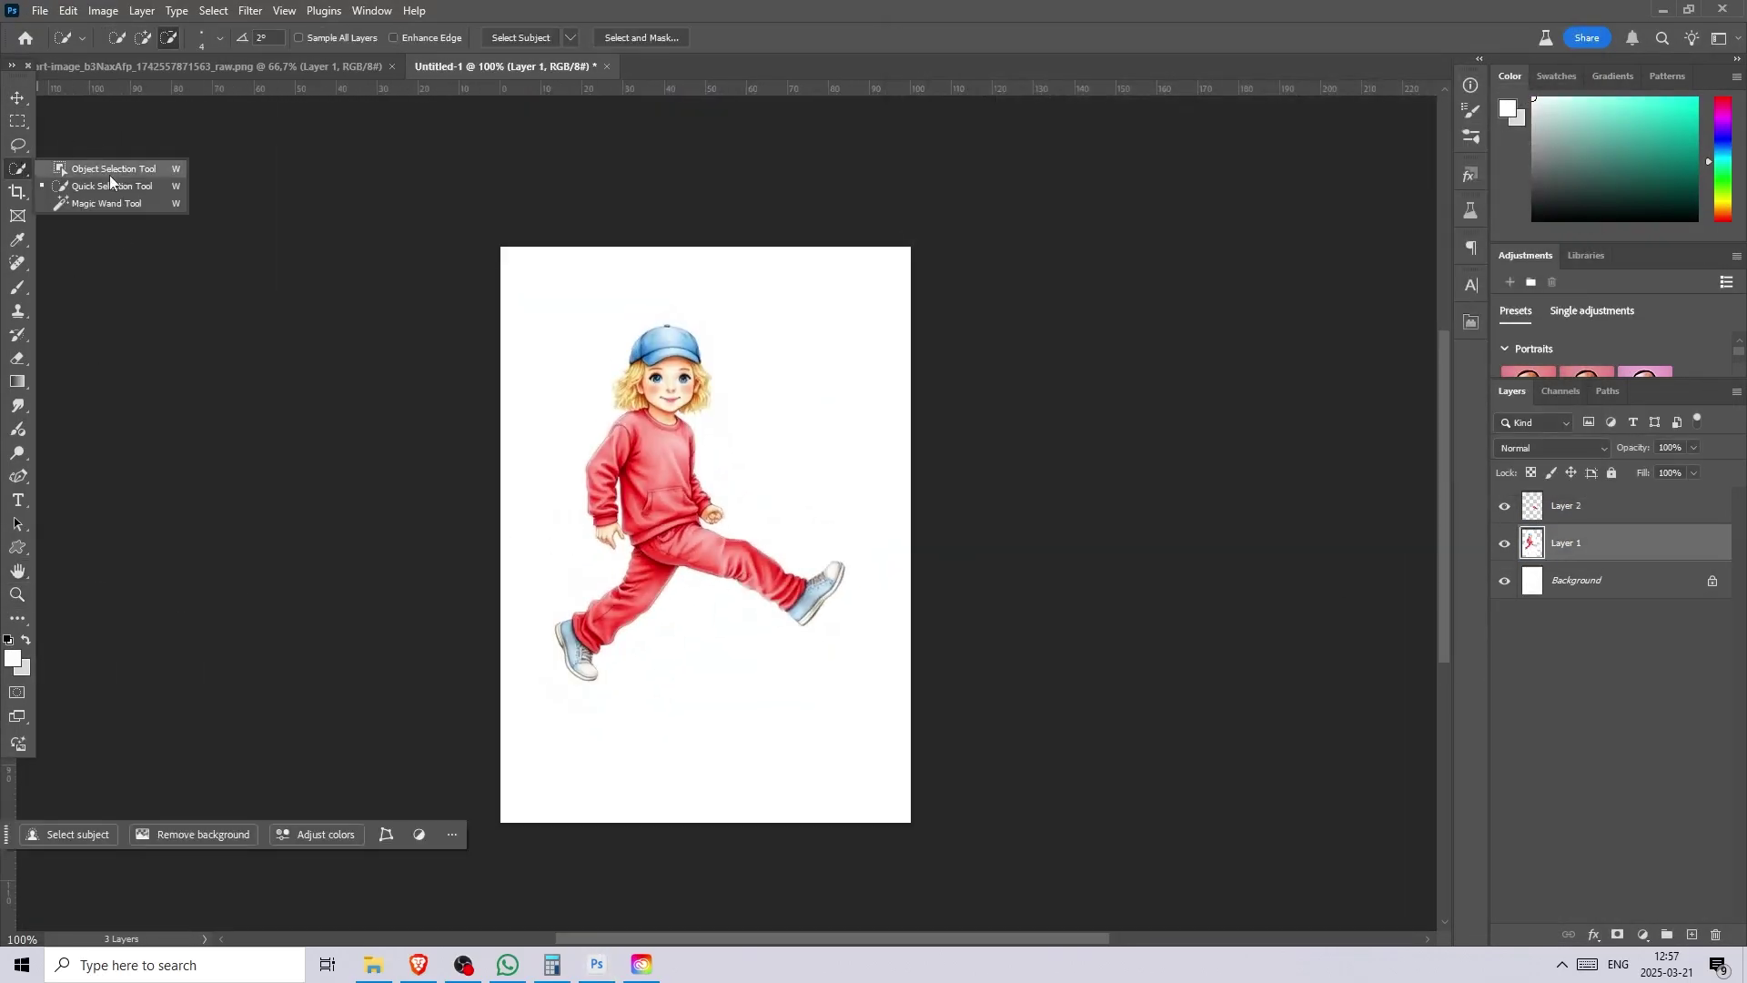
key(ctrl+plus)
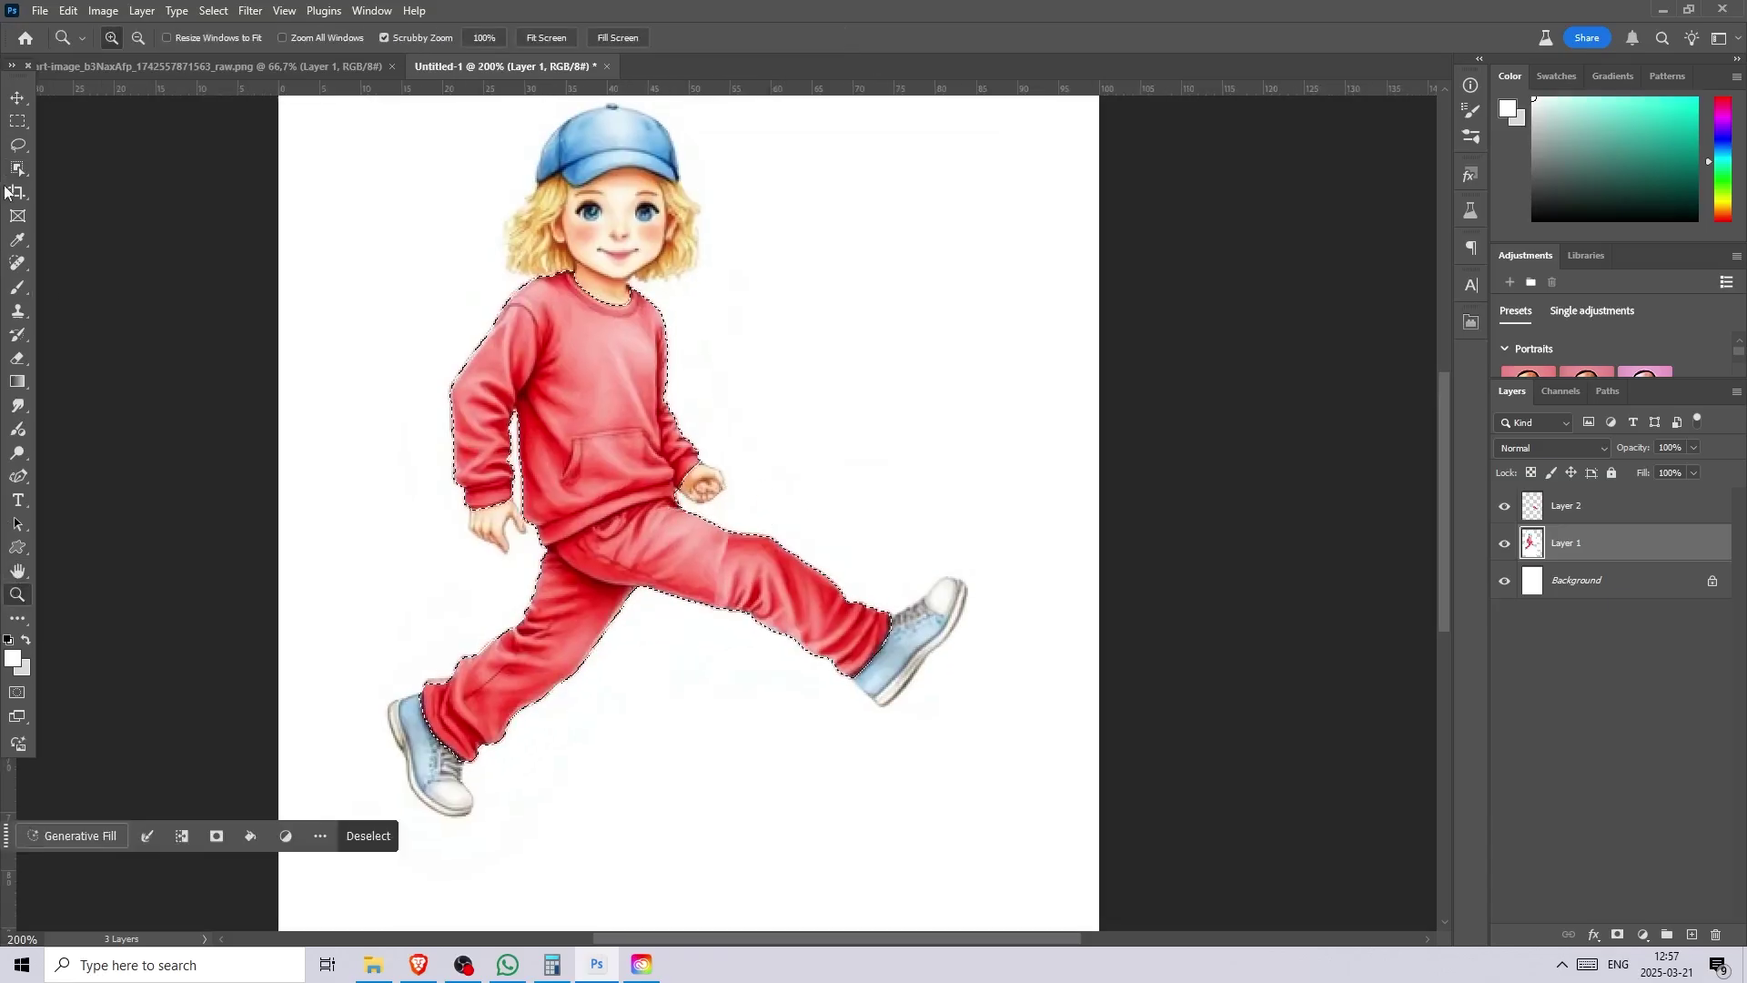
- Paint the leg with red sampled from the pants and raise Lightness to +63 to whiten the shoes
key(b)
right_click(1045, 450)
drag(979, 457, 982, 457)
click(13, 658)
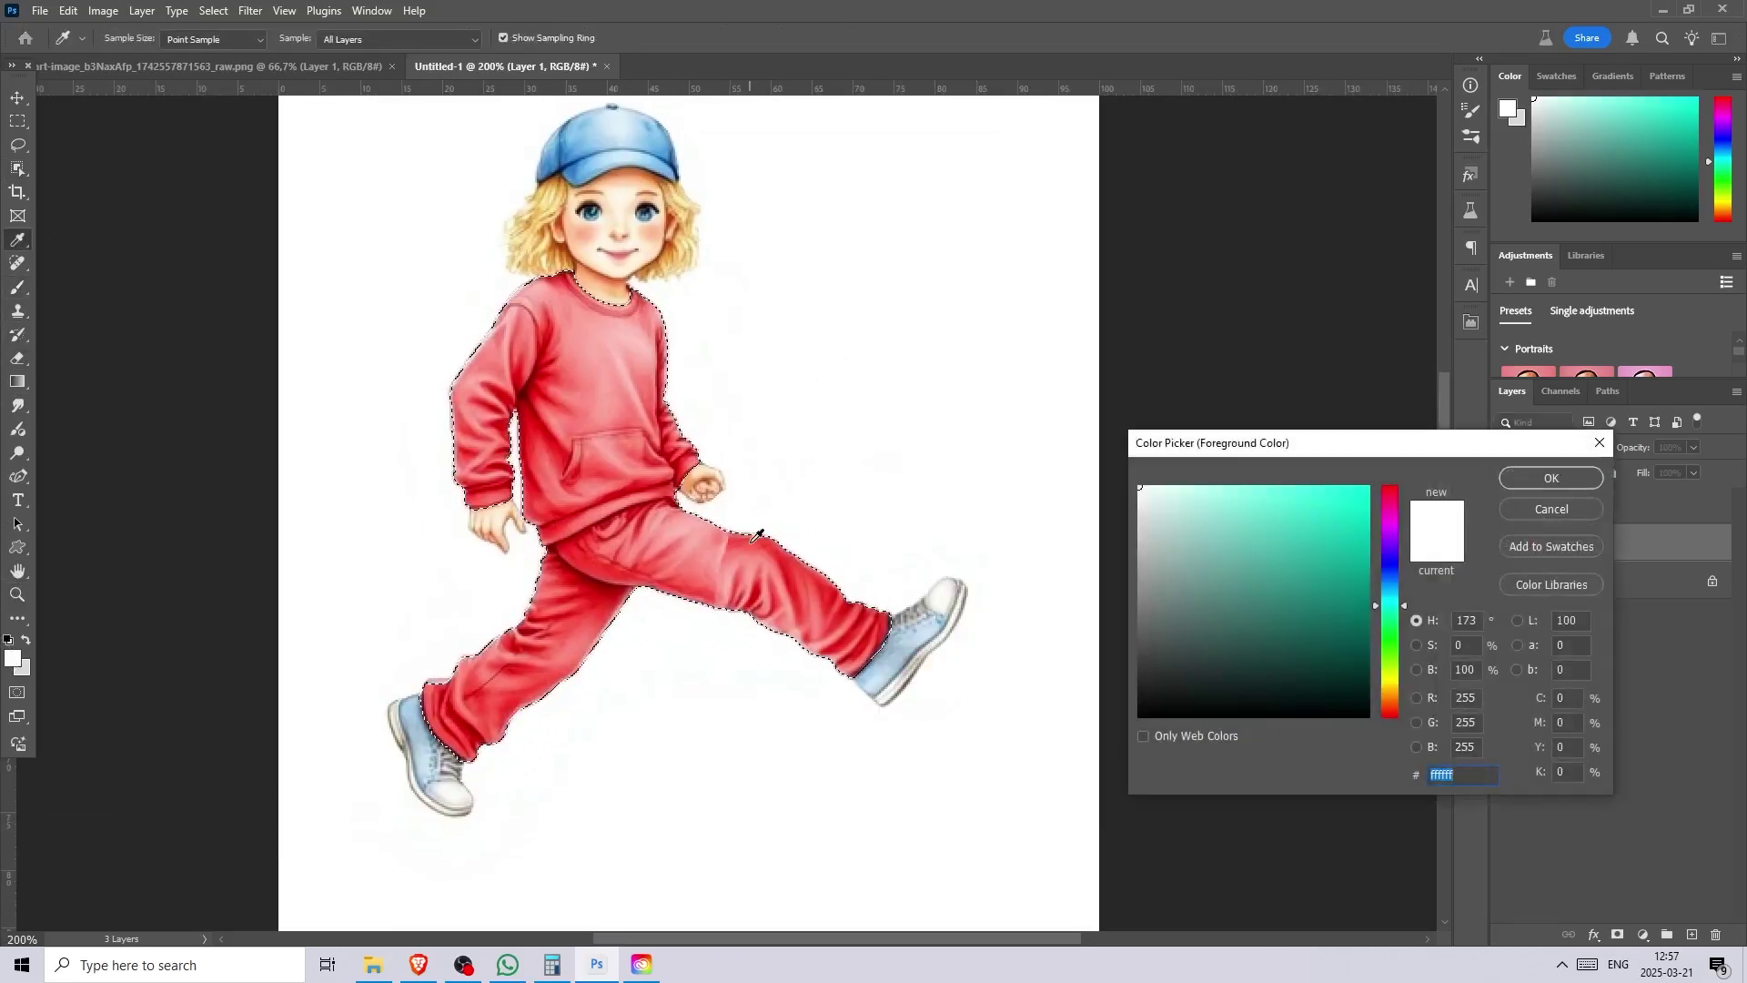
click(720, 533)
key(Return)
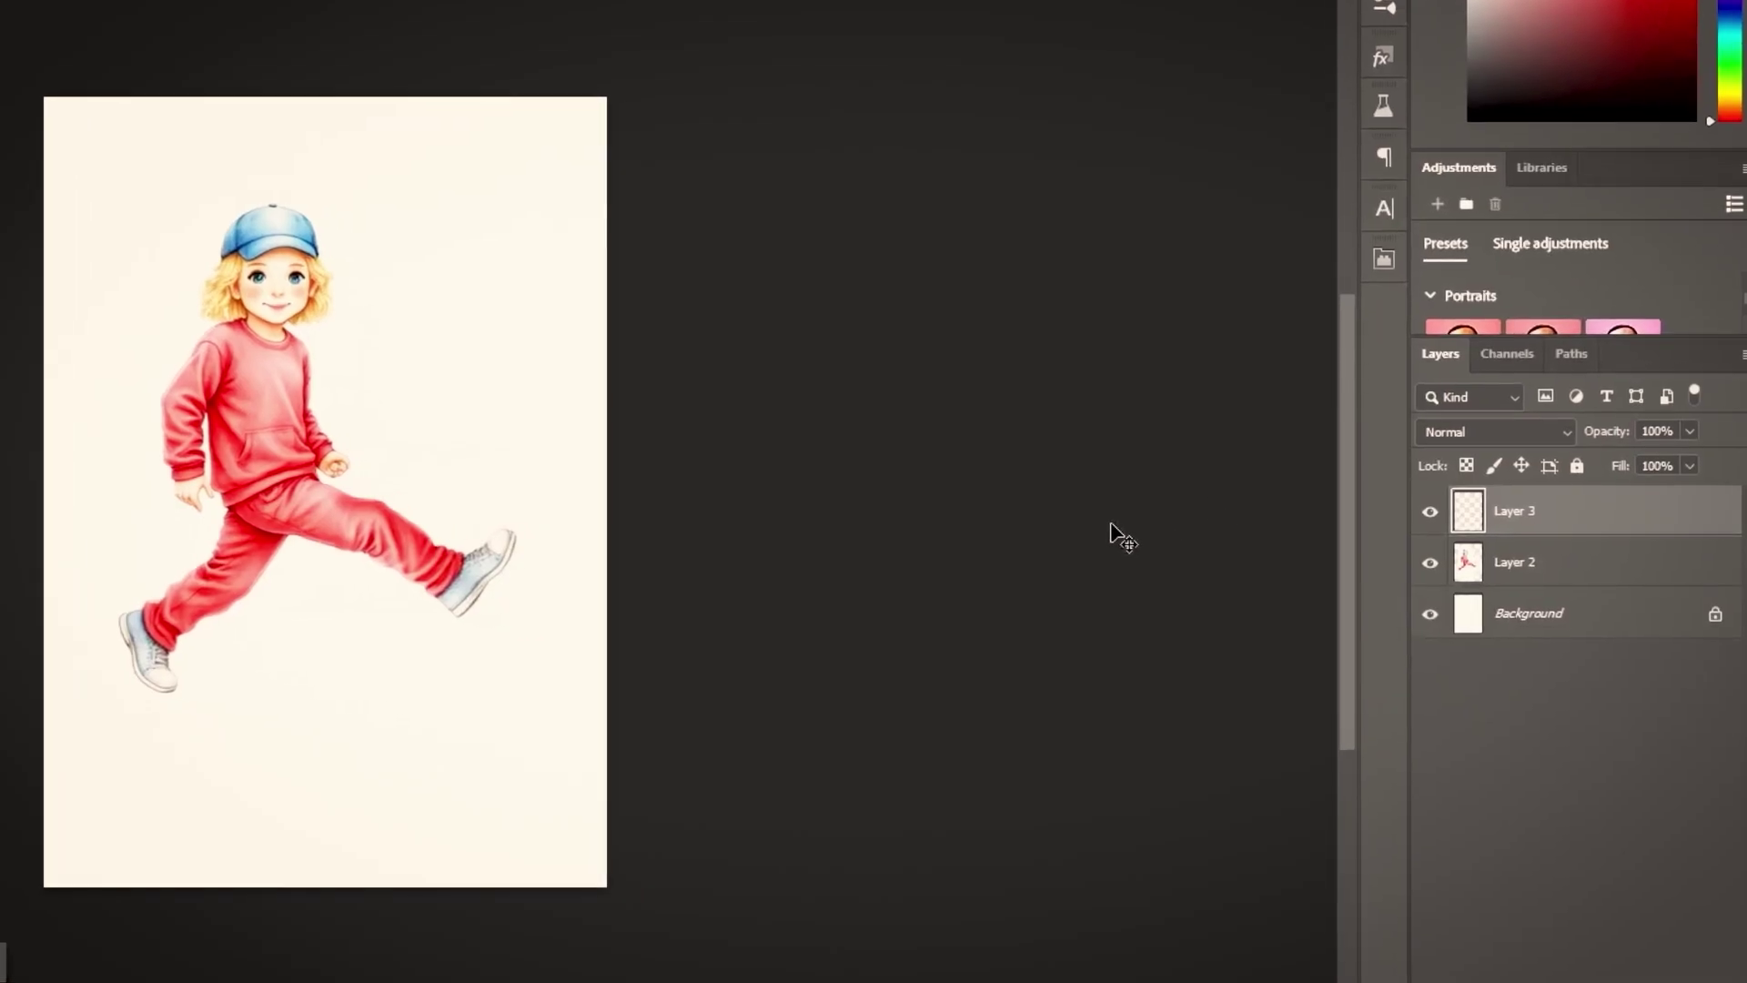
key(ctrl+u)
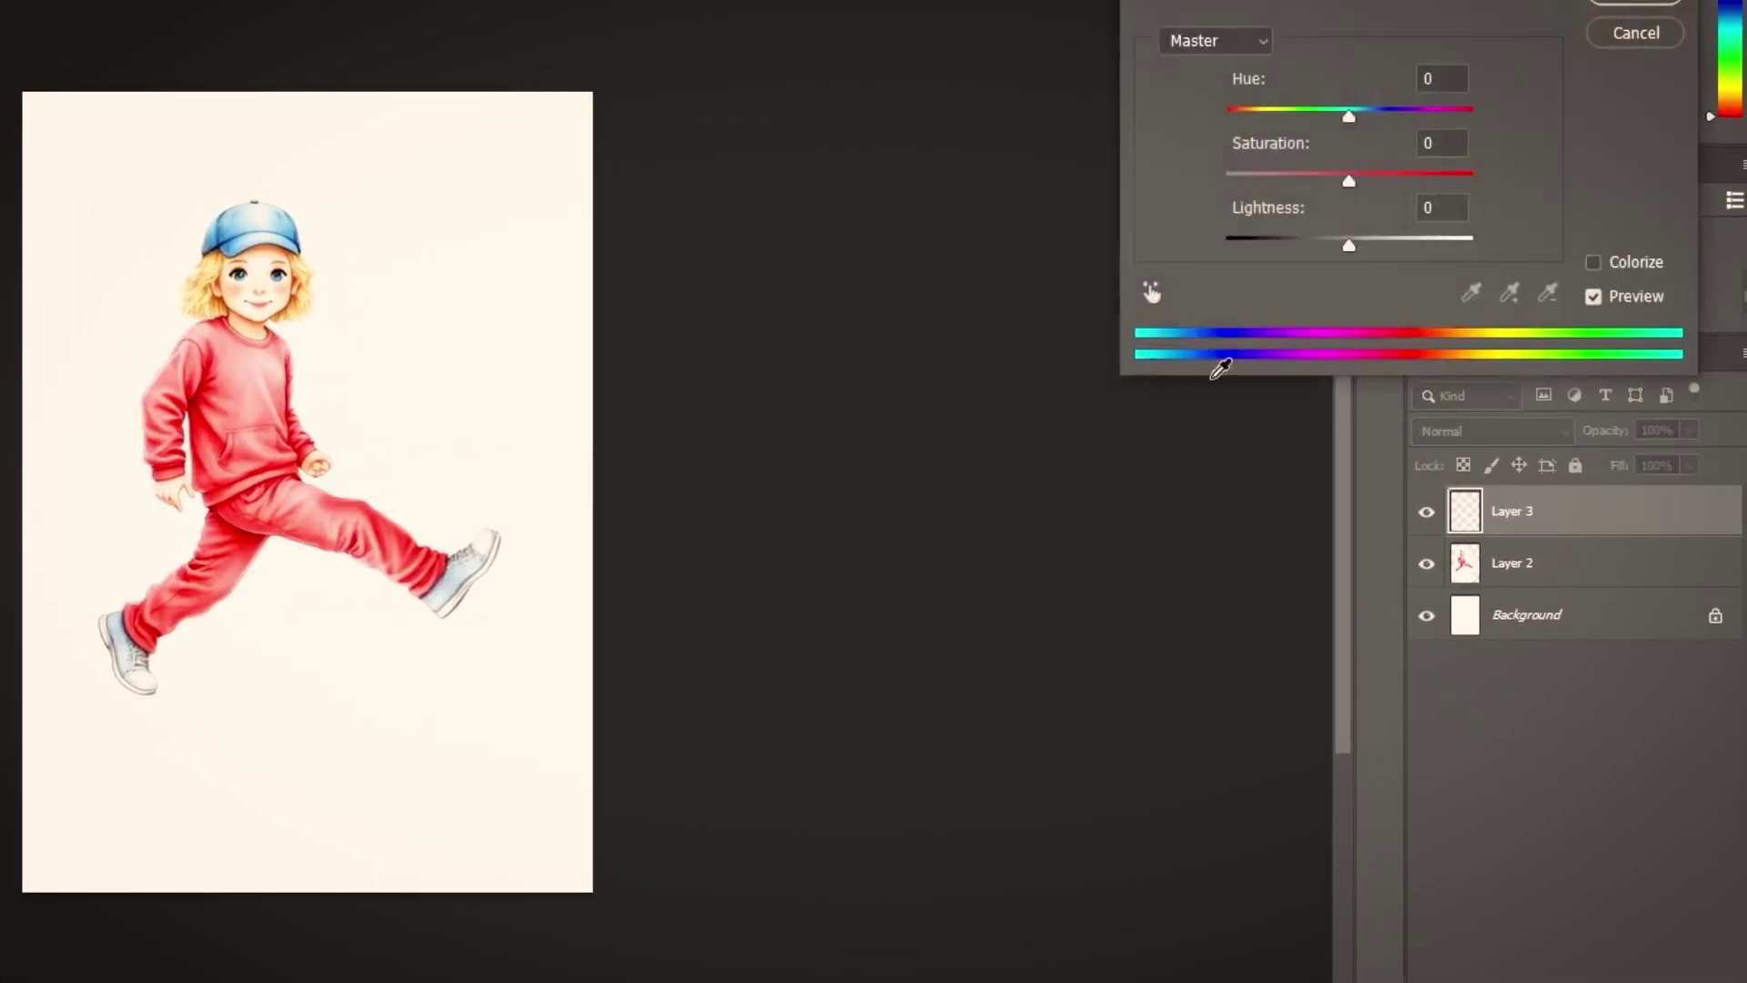
drag(1532, 261, 1579, 260)
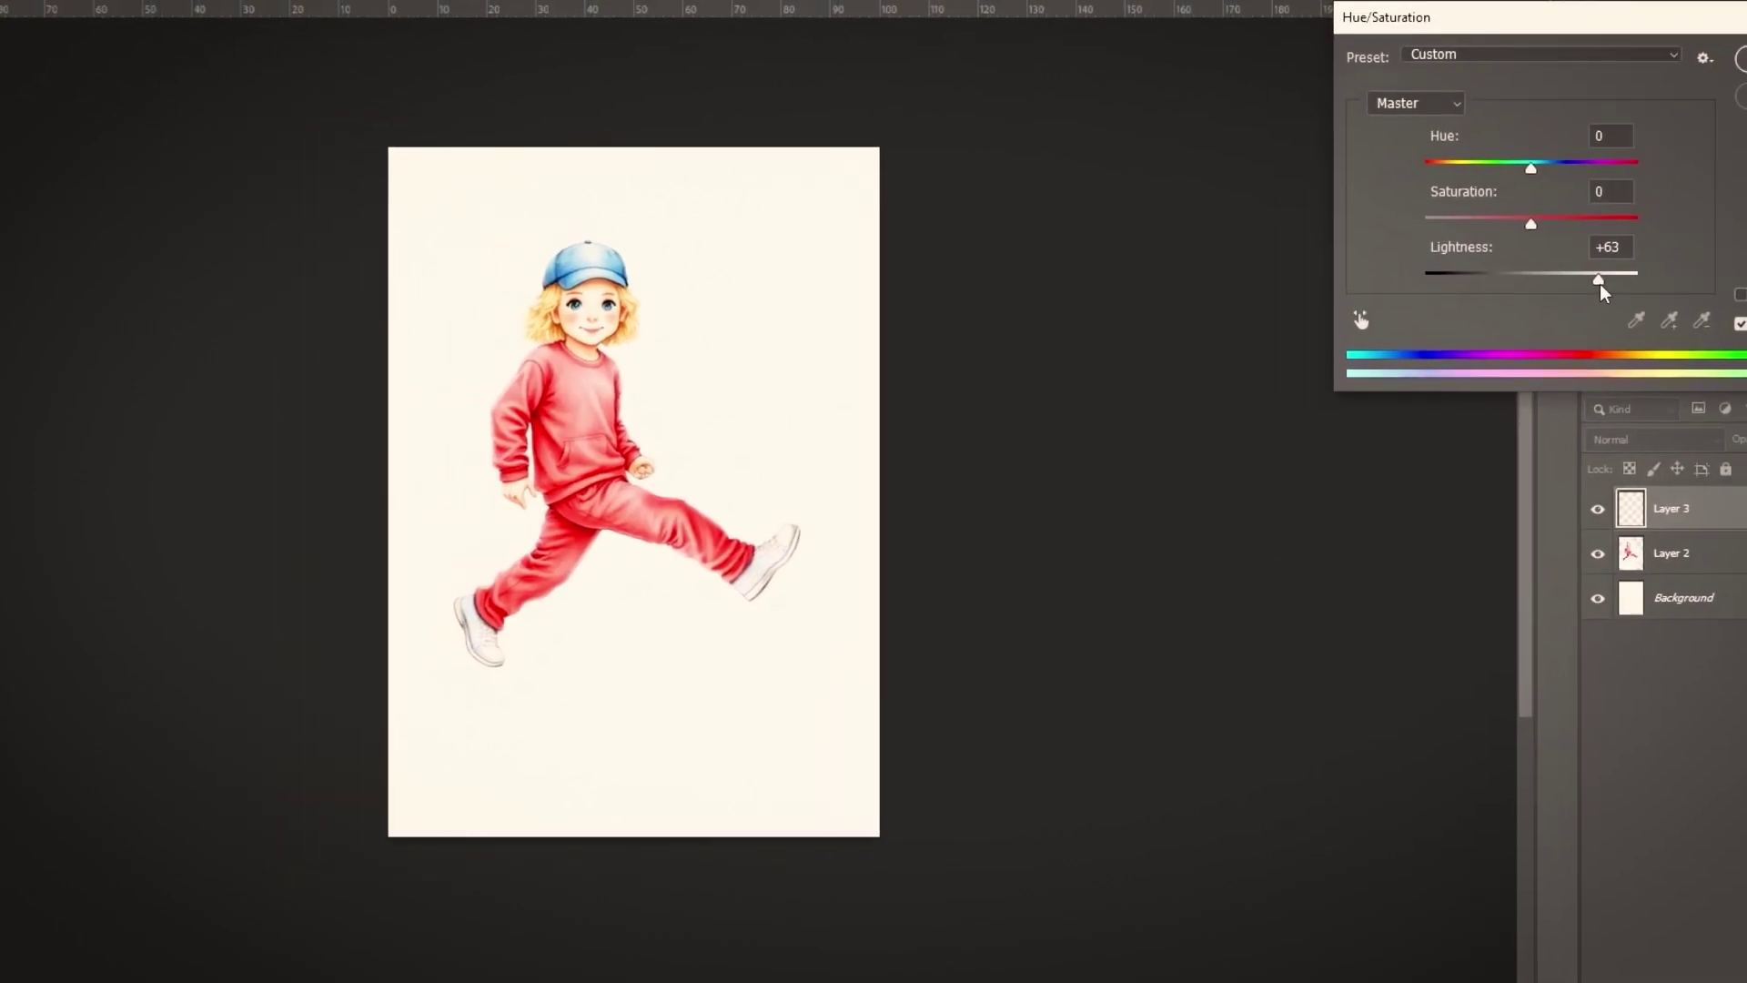